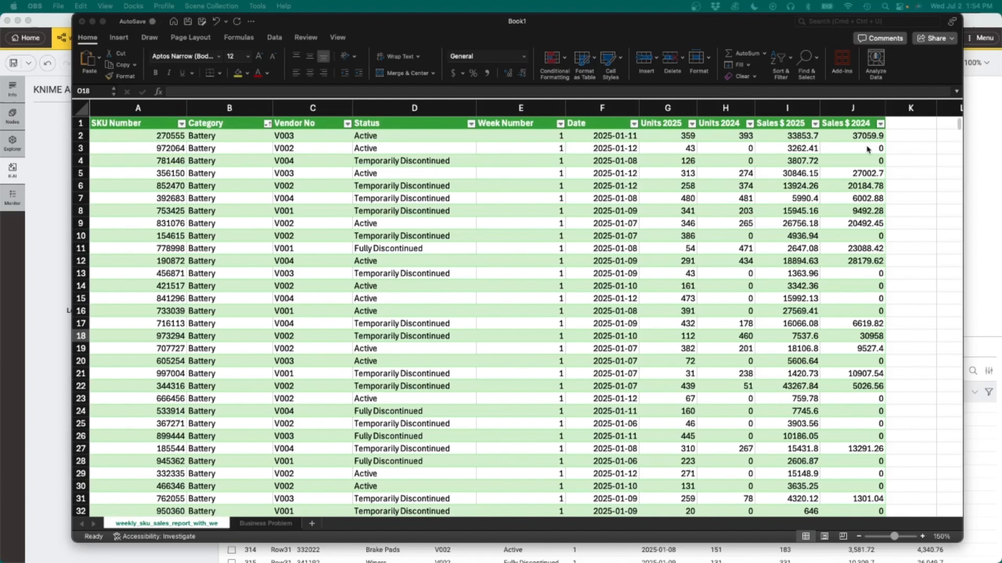
Step: Open the Business Problem sheet in the workbook to read the three analysis questions
click(272, 525)
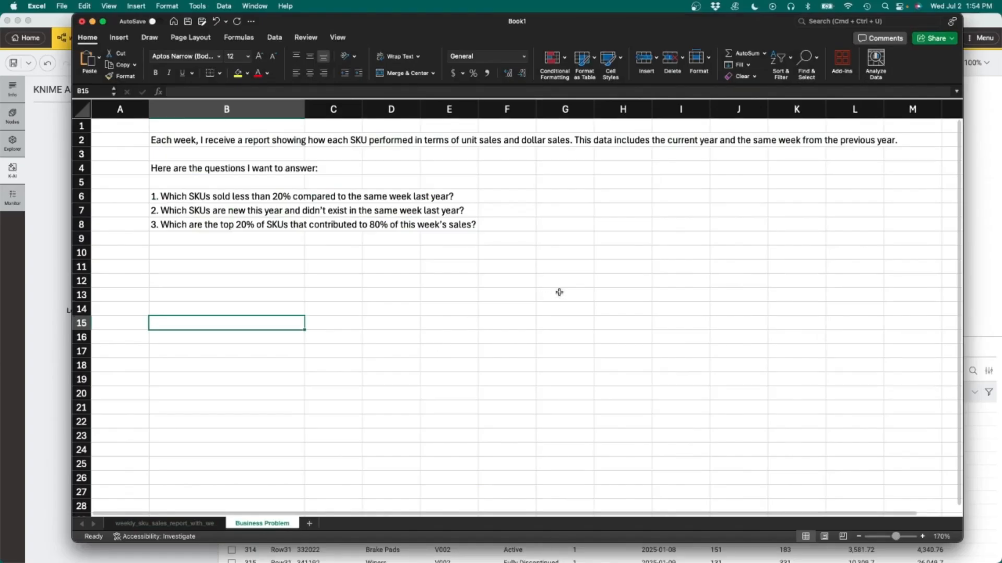
click(559, 290)
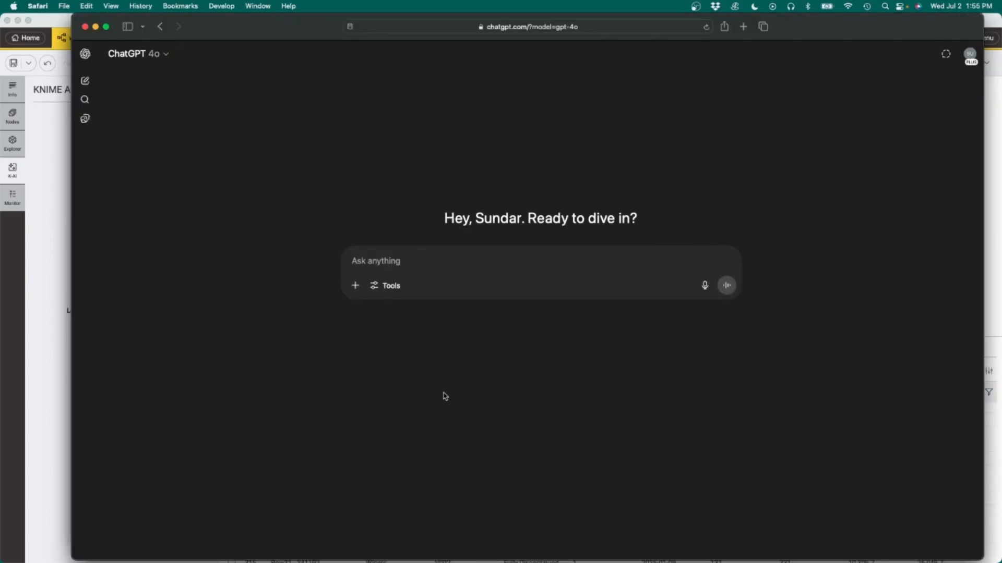
Step: Switch to ChatGPT and start a prompt: "I have a weekly SKU-level sales data for 2025 and the same week in 2024. Help me identify:"
click(441, 260)
text(I have a w)
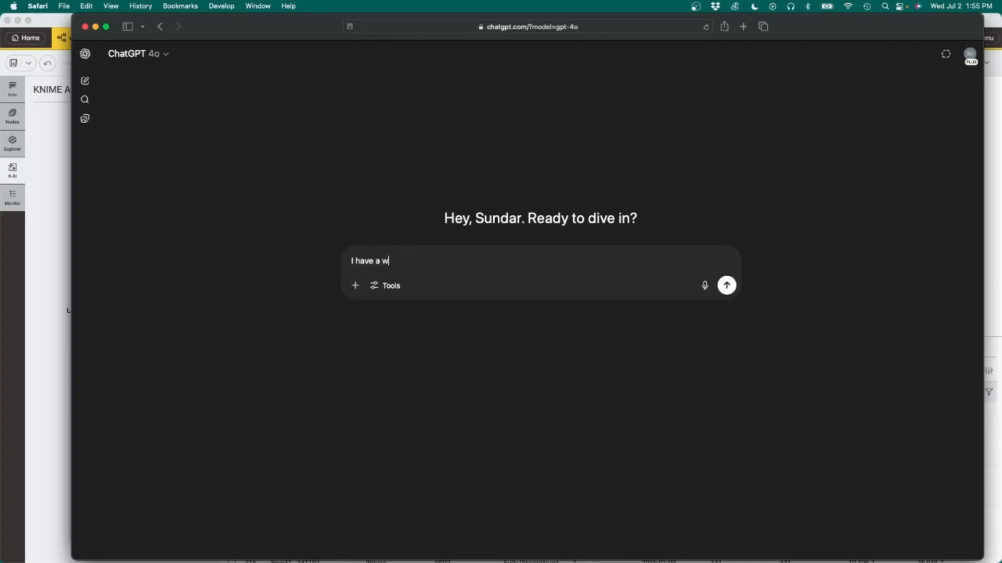
text(weekly SKU-level sales data for 2025 and the same week in 2024. Help me ide)
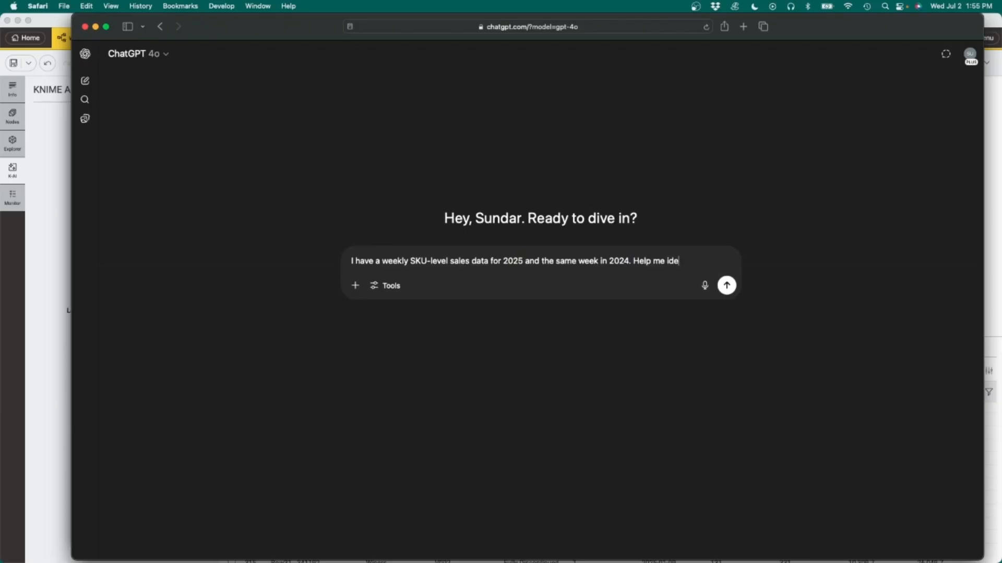
text(ntify:)
Step: List the three questions on separate lines: SKUs with sales under 20% compared to last year, SKUs that didn't exist last year, and the top 20% SKUs contributing to 80% of this week's sales
key(shift+Return)
key(shift+Return)
text(1) SKUs wi)
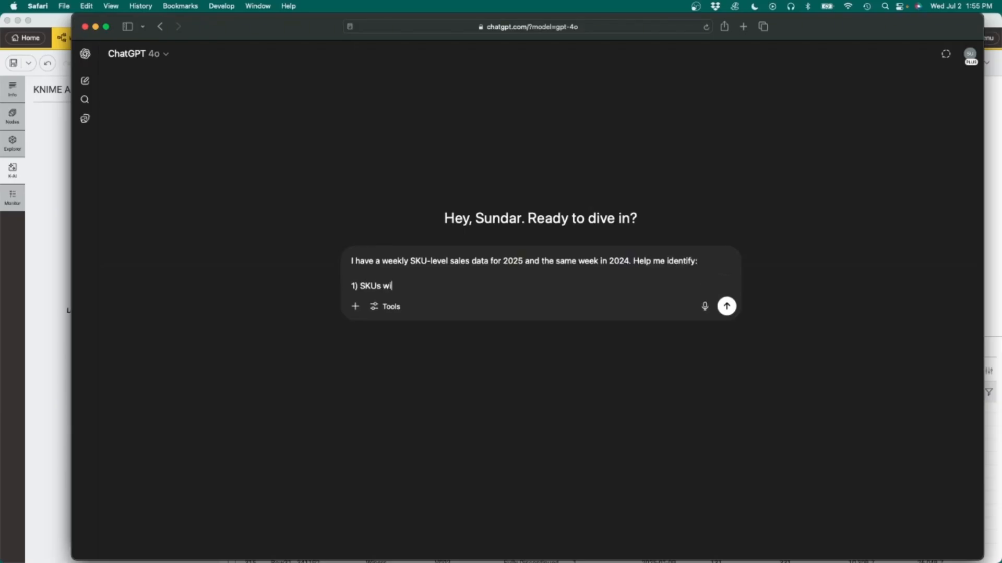
text(th sales under 20% compared to )
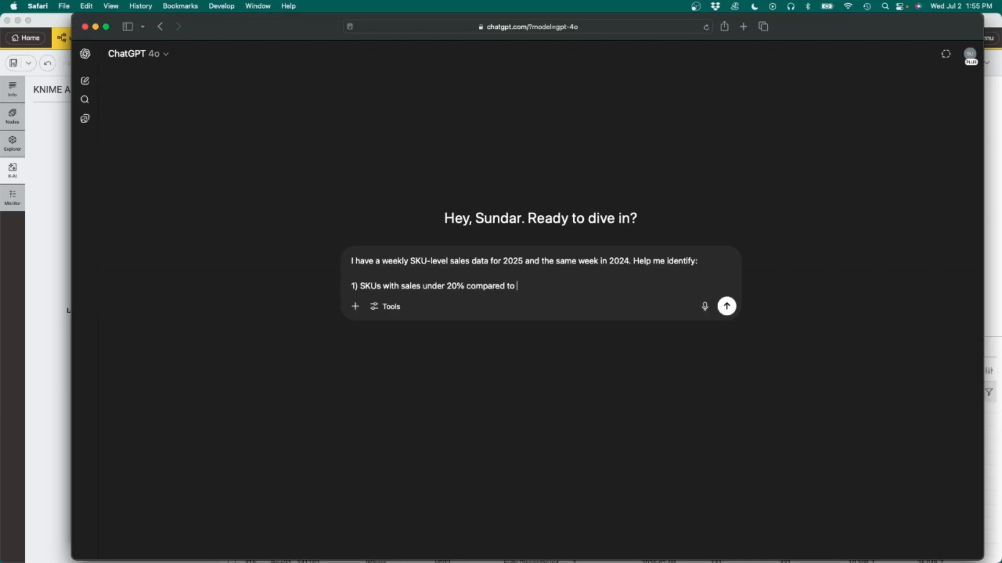
text(last year)
key(shift+Return)
text(2) SKUs)
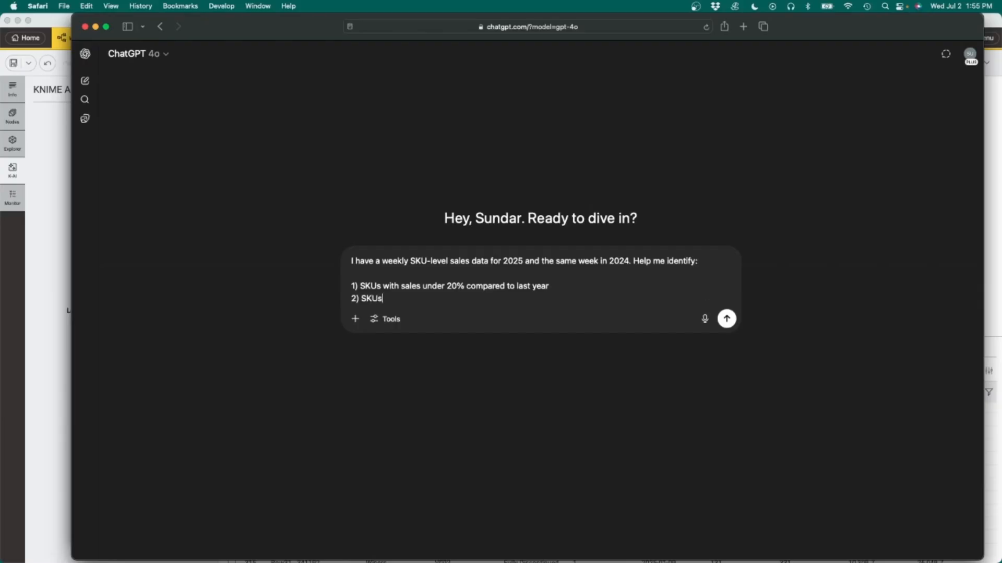
text( that didn't exist last year)
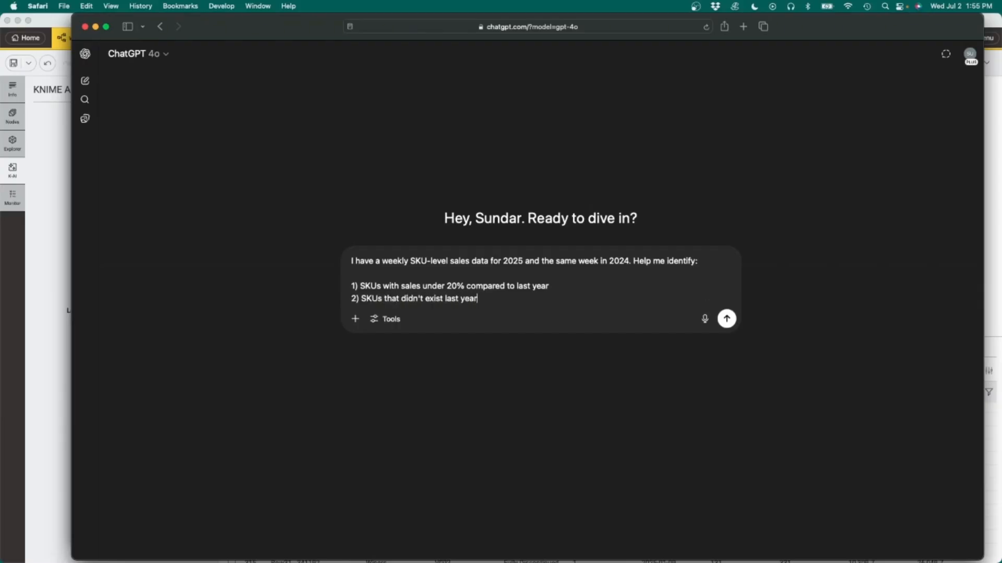
key(shift+Return)
text(and 3) the )
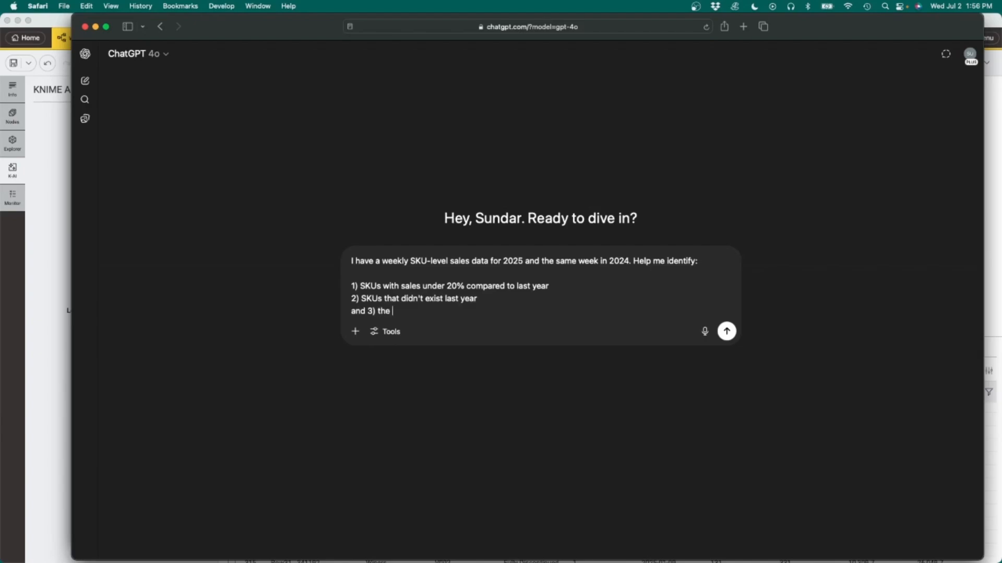
text(top 20% SKUs contrinbu)
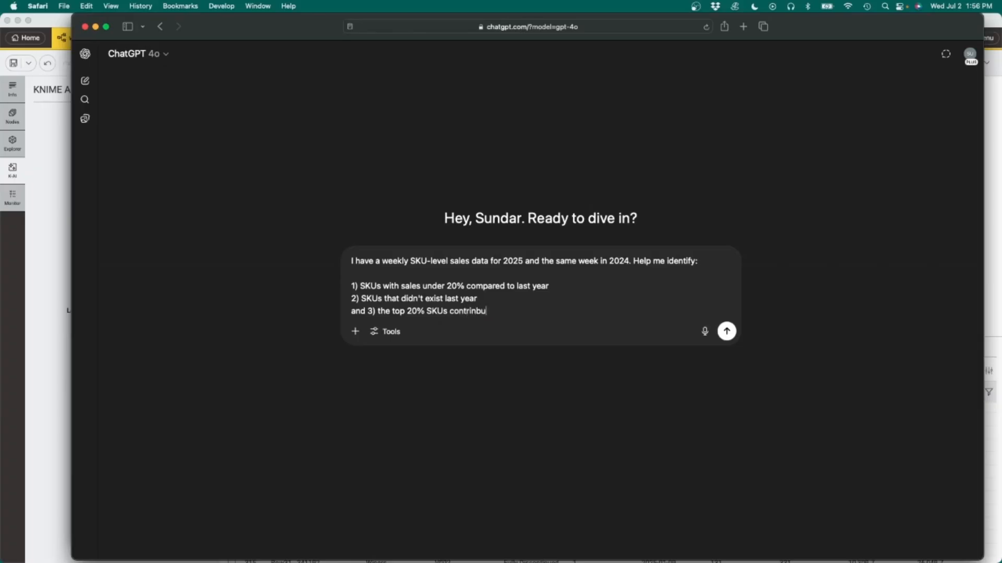
key(BackSpace)
key(BackSpace)
key(BackSpace)
text(buting to the)
key(BackSpace)
key(BackSpace)
key(BackSpace)
text(80% of this week's sales)
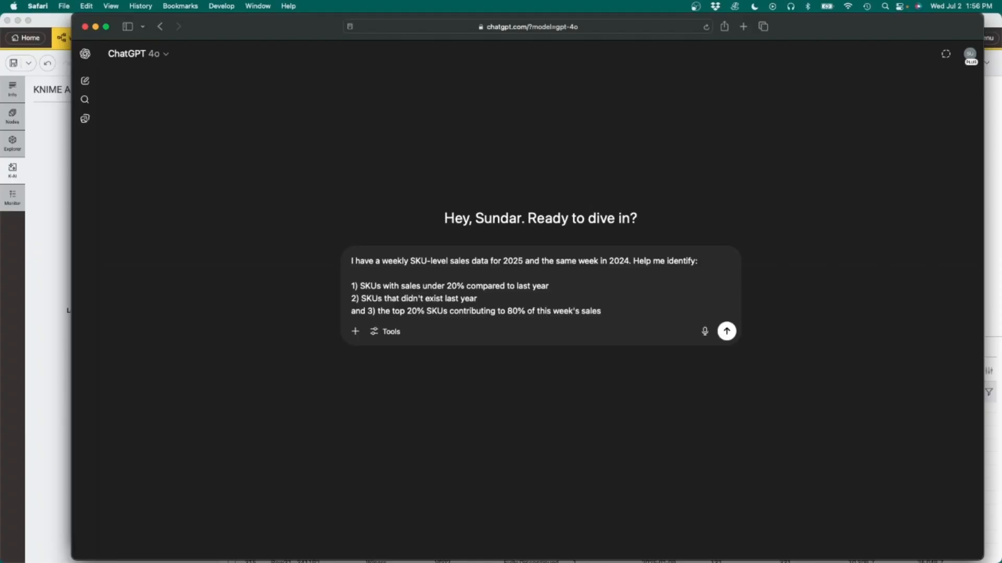
key(shift+Return)
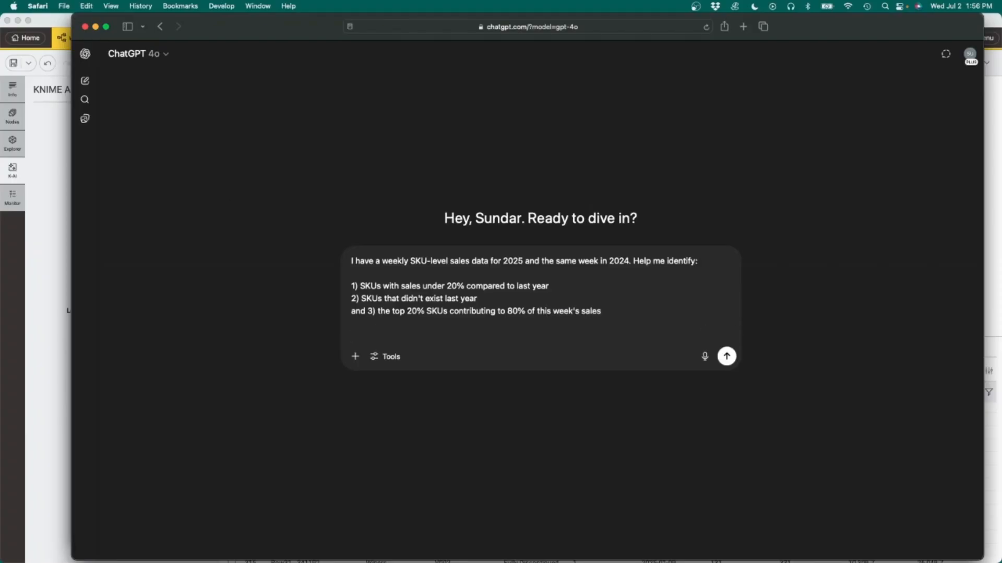
Step: Finish the prompt with "show me the calculations required along with the logic. I want to set this up as a KNIME workflow so I can run it as needed." and send it
text(show me the calculations)
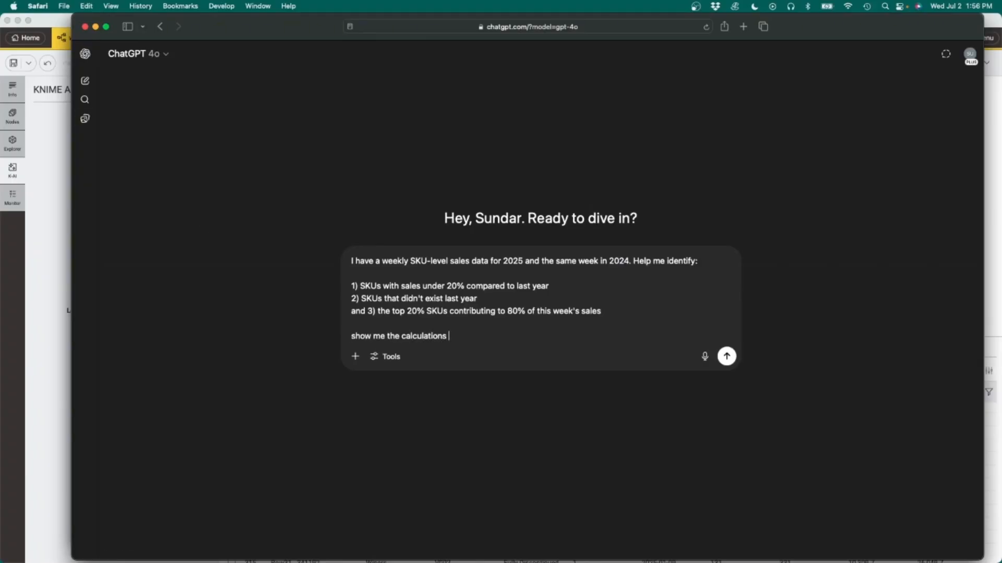
text( required wi)
key(BackSpace)
text(along with the logic. I will)
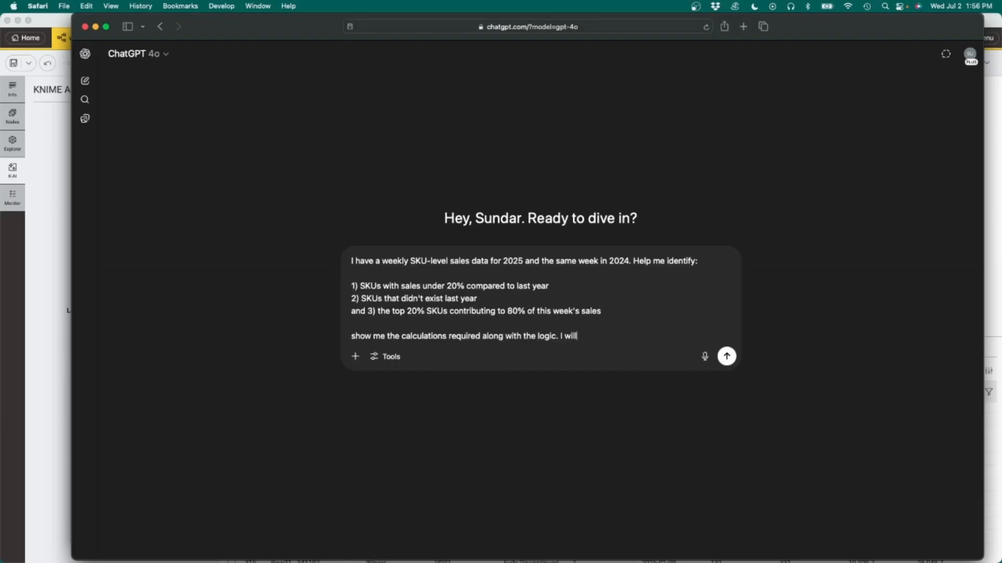
key(BackSpace)
key(BackSpace)
key(BackSpace)
text(ant to set this up as a KNI)
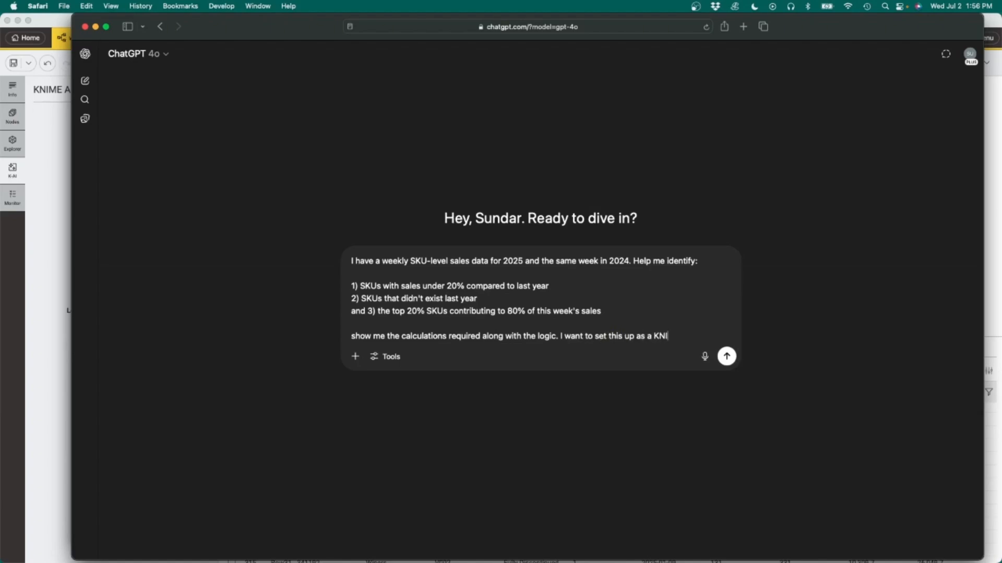
text(ME workflow so I can run it )
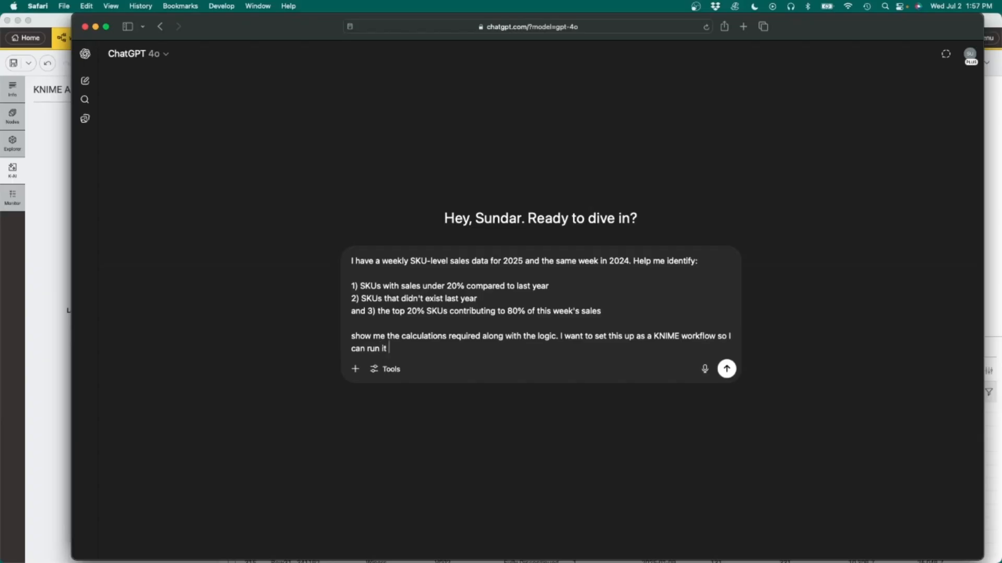
text(as needed.)
key(Return)
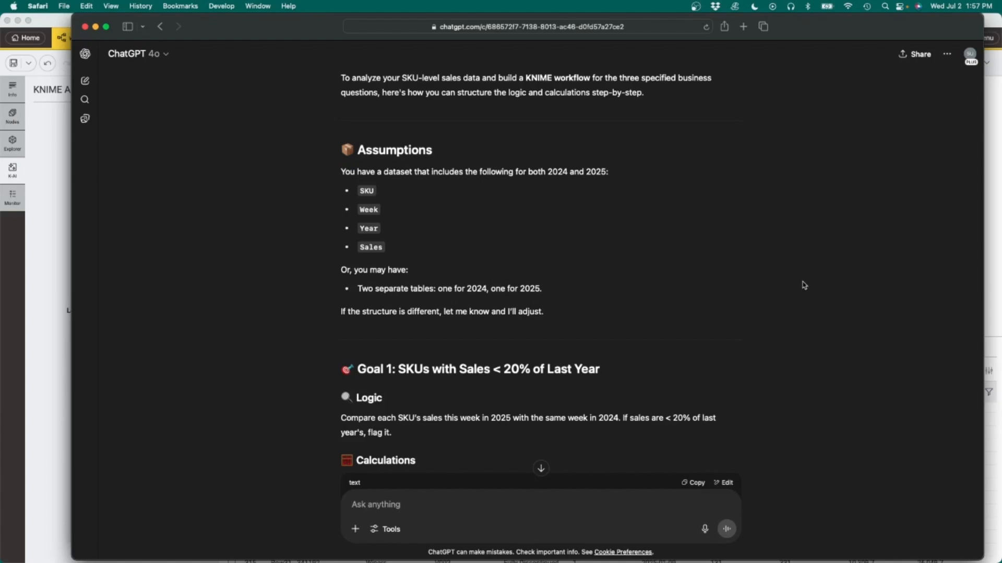
Step: Read through the response's logic, calculations and KNIME steps for each of the three goals
scroll(804, 285, down, 5)
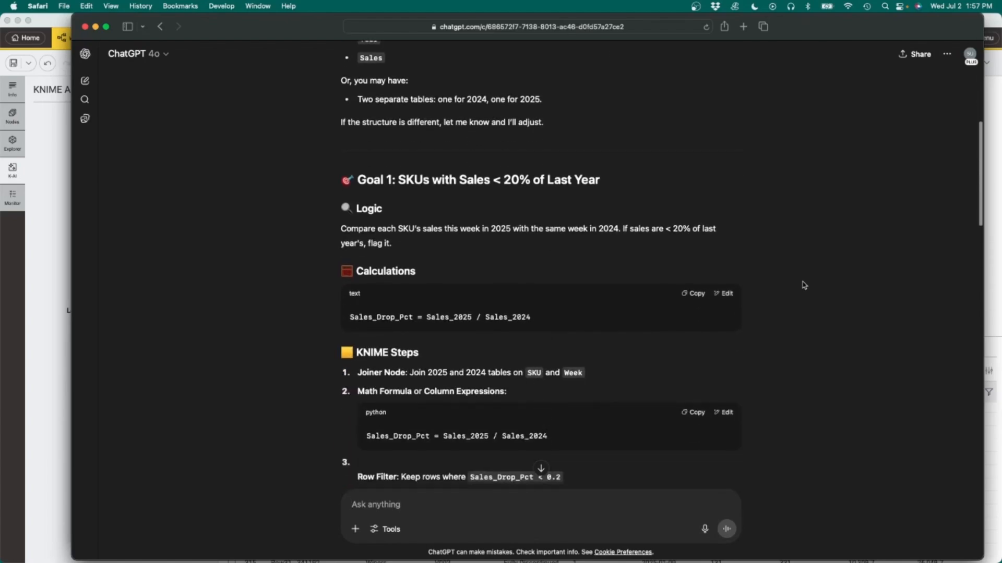
scroll(804, 285, down, 1)
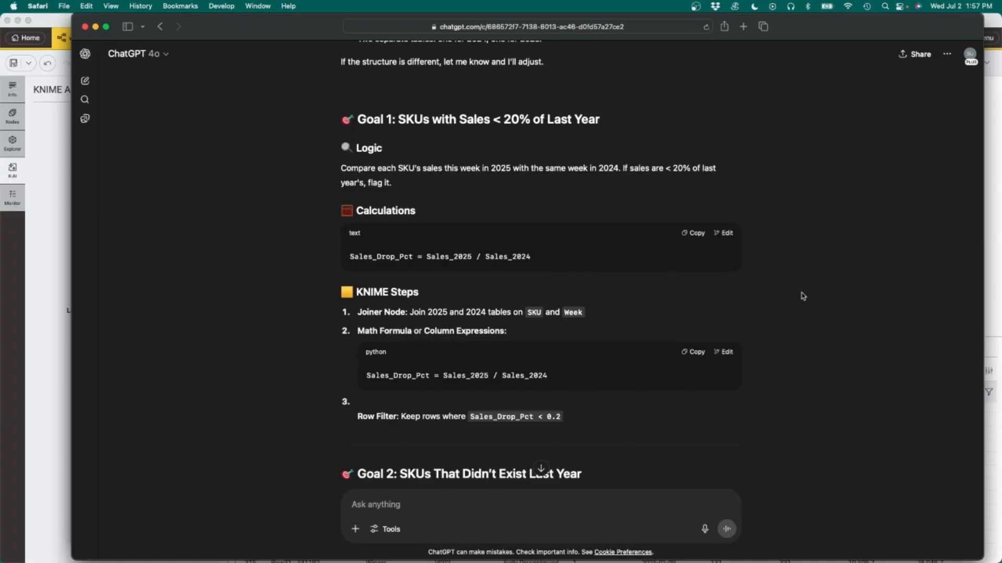
scroll(803, 296, down, 1)
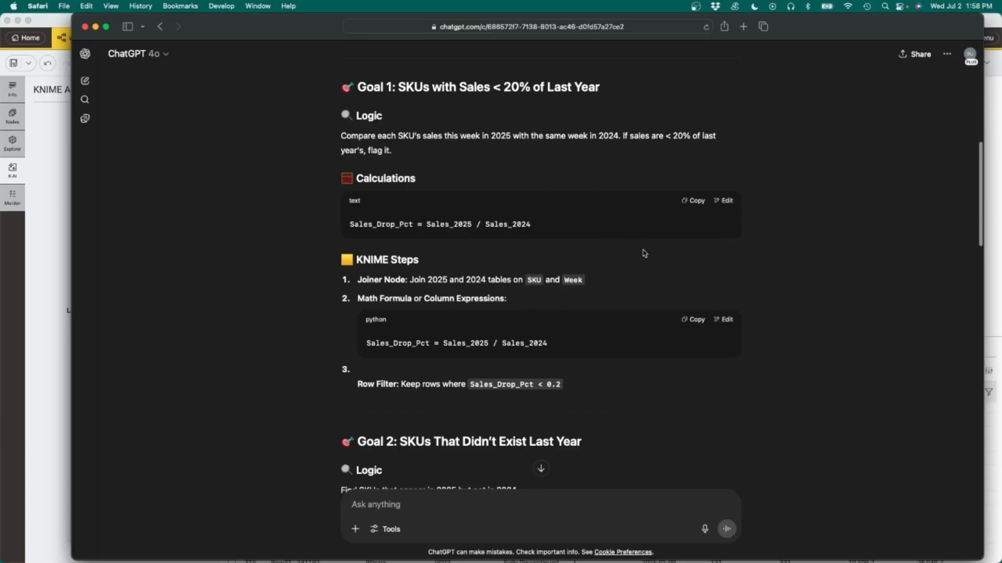
scroll(774, 275, down, 2)
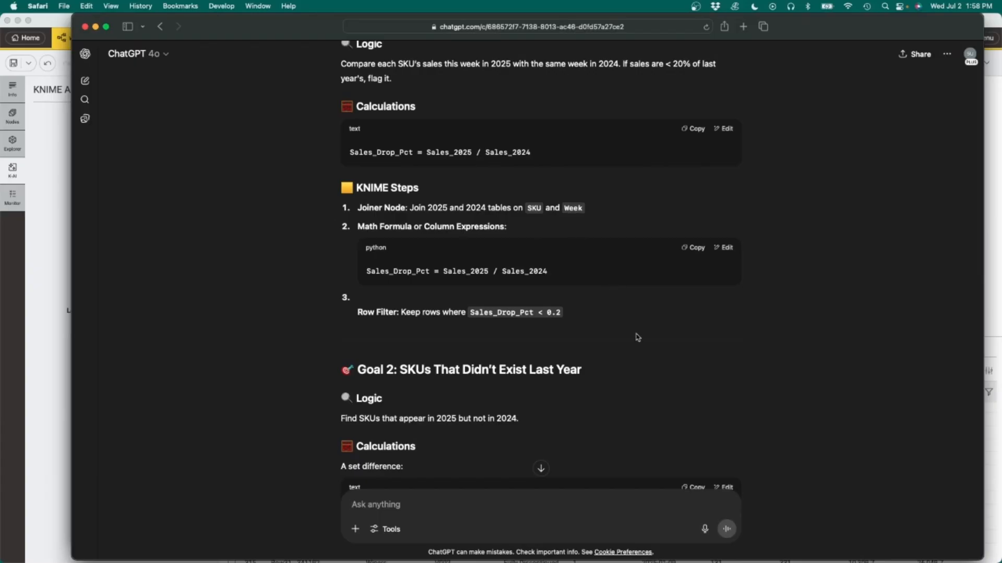
scroll(640, 345, down, 5)
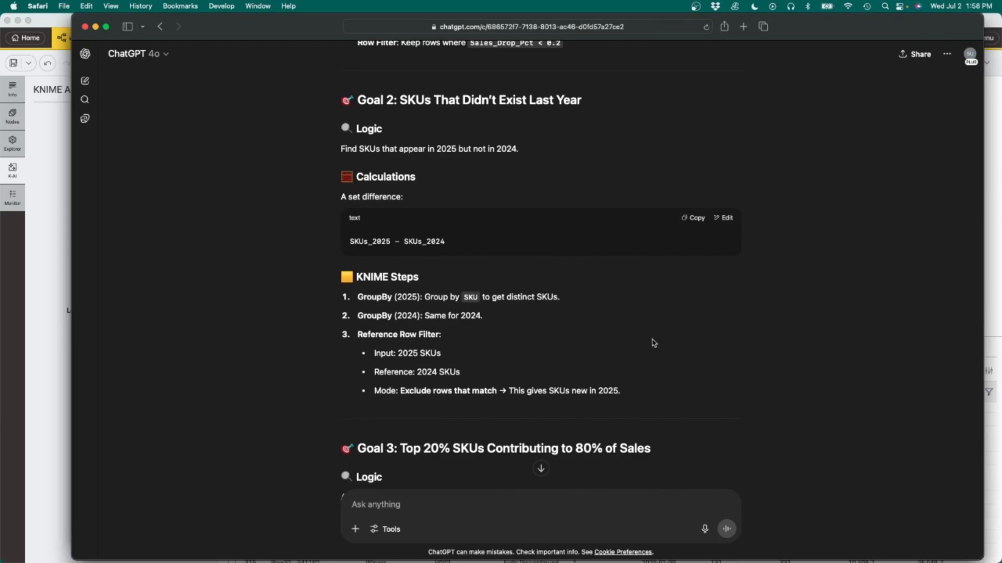
scroll(653, 342, down, 1)
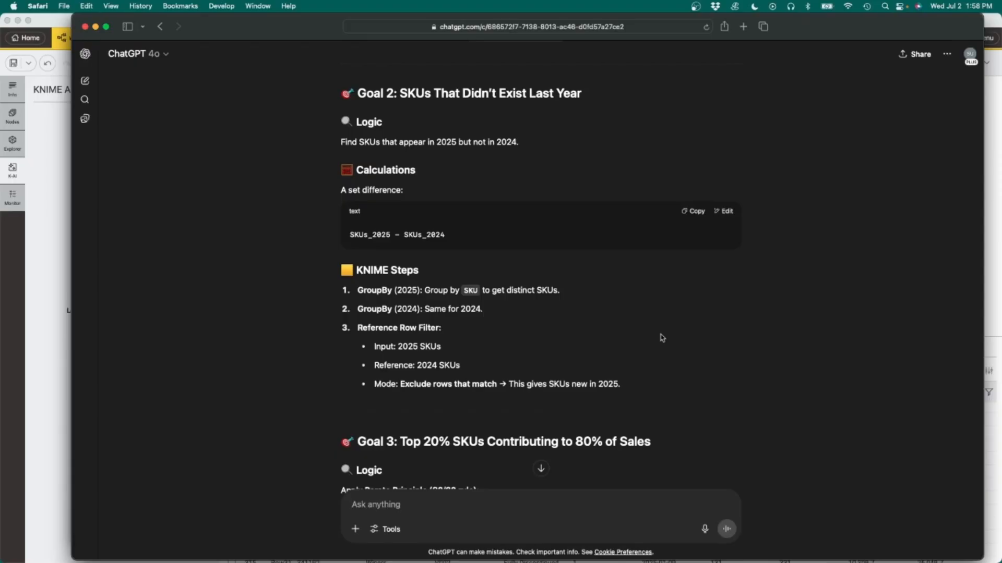
scroll(662, 338, down, 10)
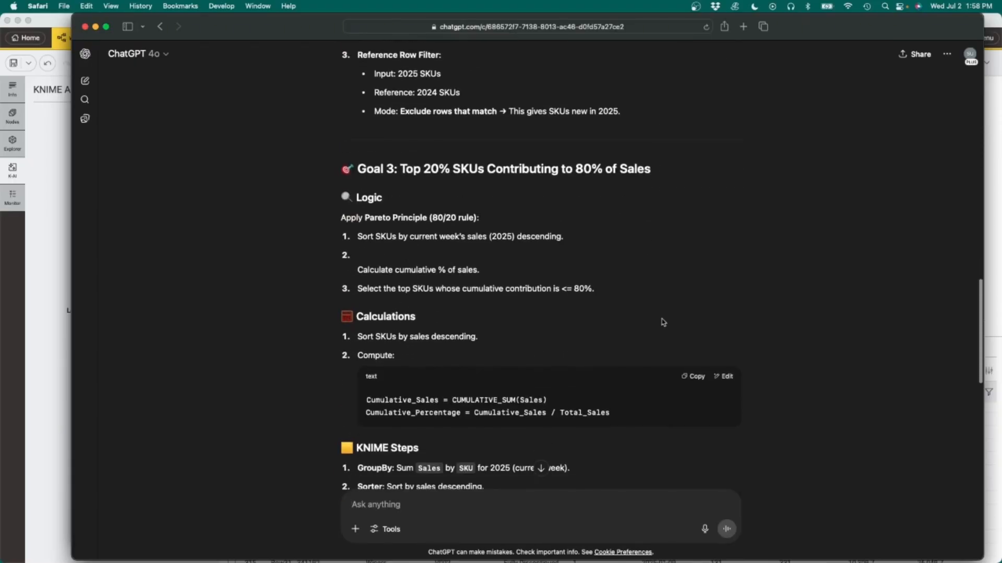
scroll(811, 360, down, 3)
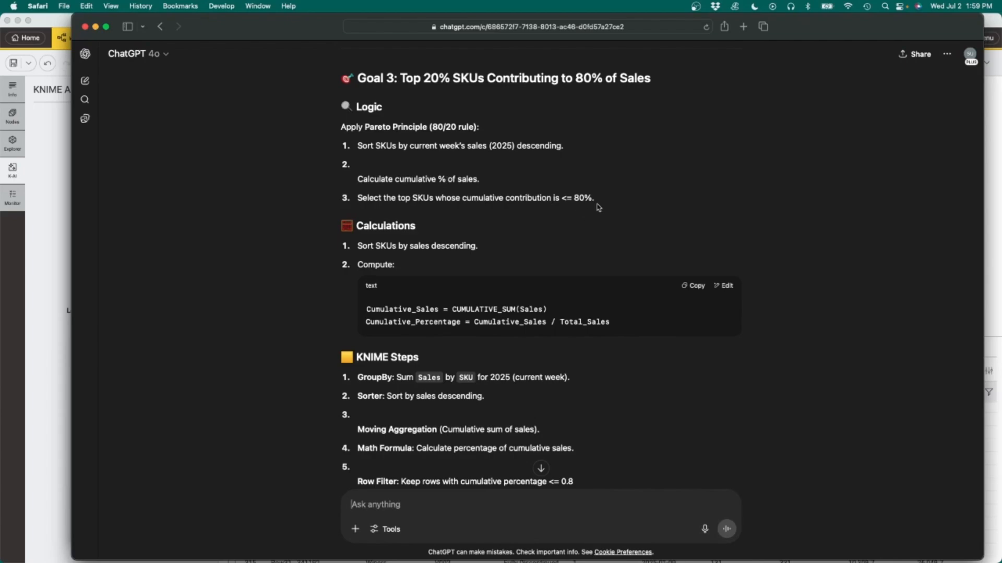
scroll(820, 299, down, 3)
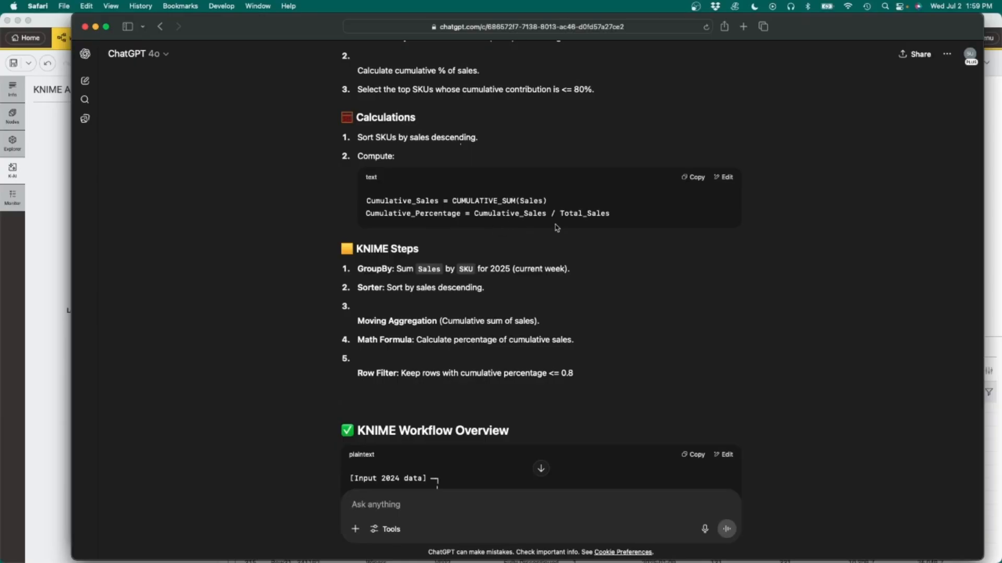
Step: Examine the KNIME Workflow Overview diagram in the response, scrolling across its full width
scroll(783, 344, down, 5)
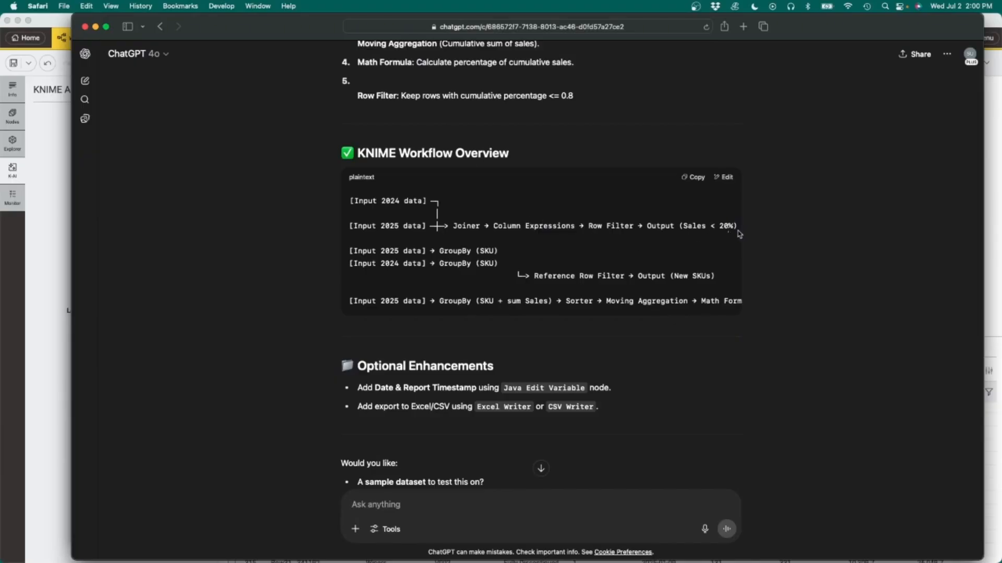
scroll(739, 233, down, 2)
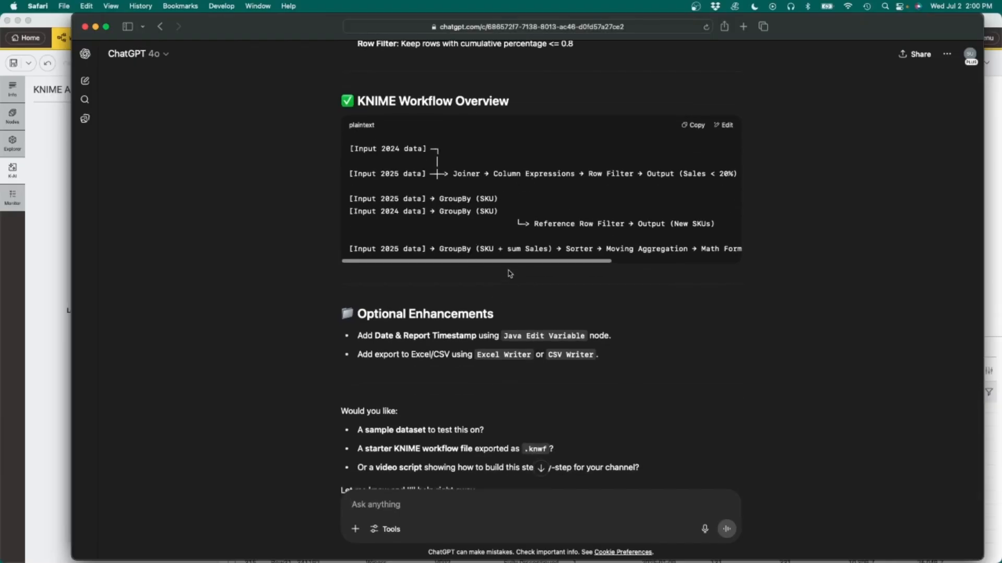
drag(451, 268, 597, 273)
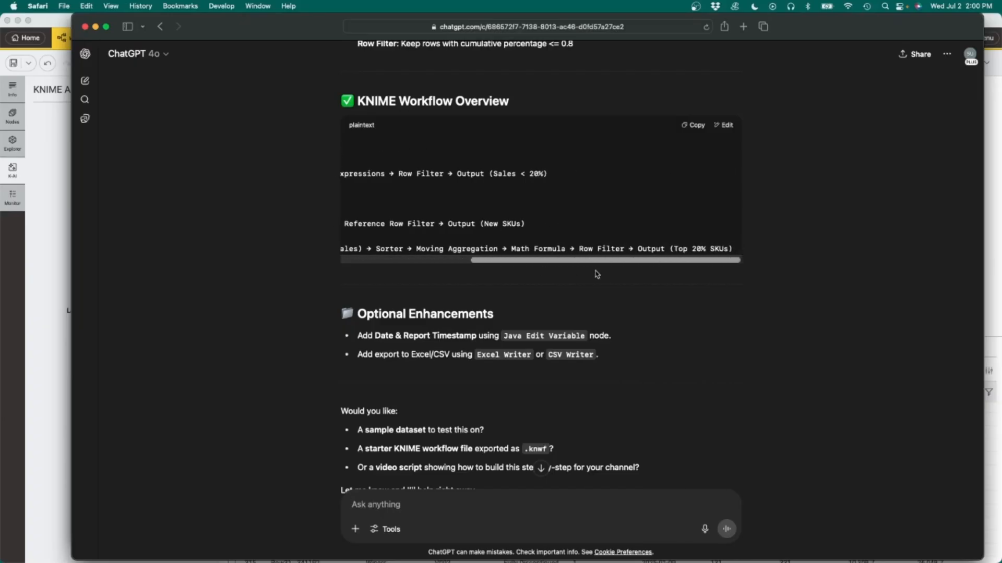
scroll(788, 319, down, 3)
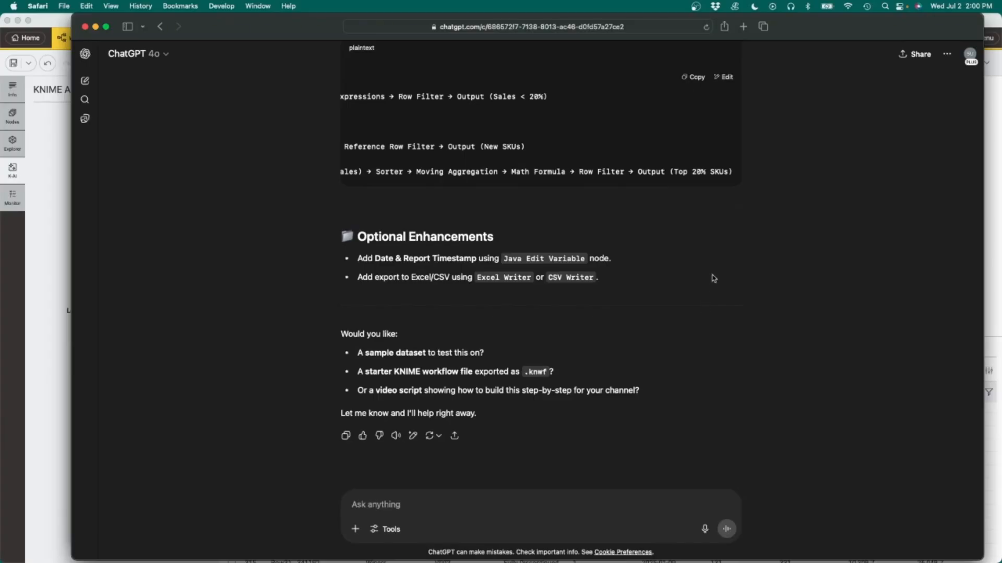
scroll(713, 279, up, 2)
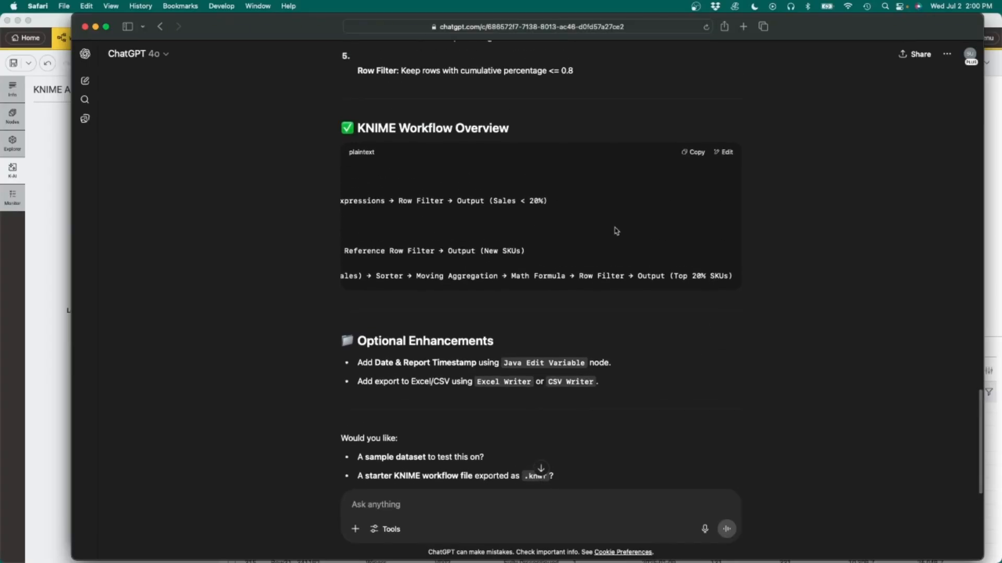
scroll(615, 231, left, 5)
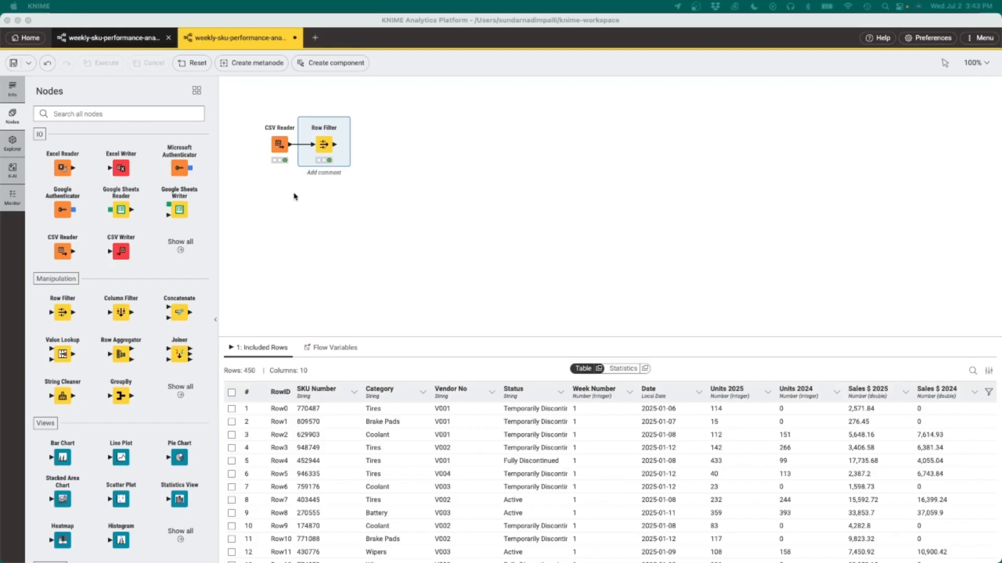
Step: Switch to the KNIME workflow and open the configuration dialog of the Expression node following the Row Filter
click(282, 145)
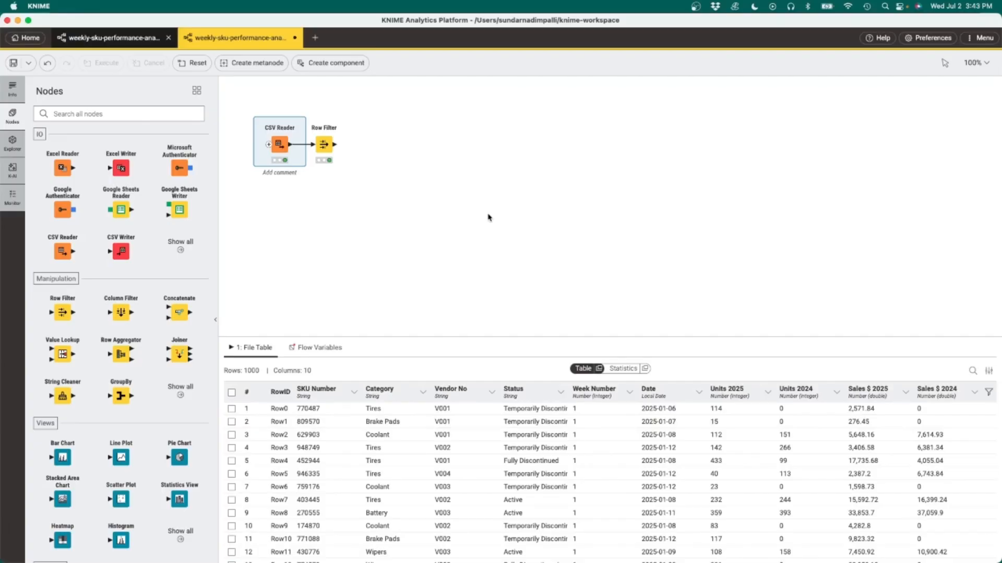
click(323, 143)
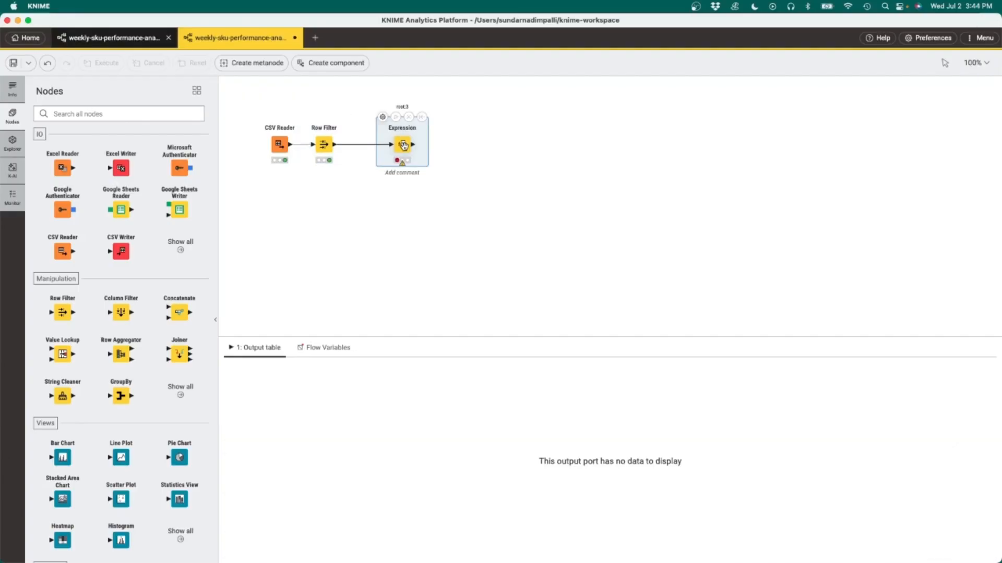
click(384, 117)
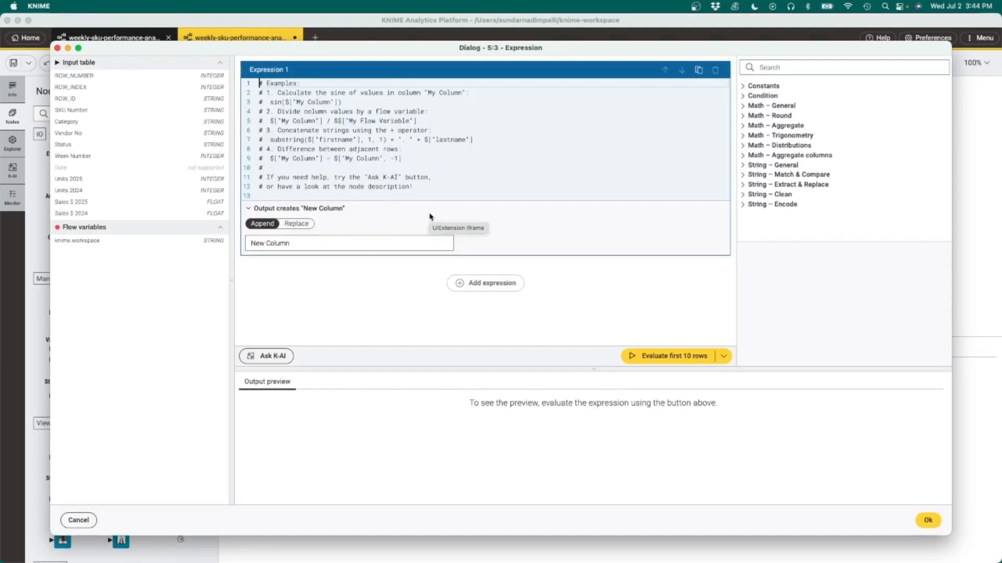
Step: Replace the example code in the Expression node with Sales $ 2025 minus Sales $ 2024
key(super+a)
key(BackSpace)
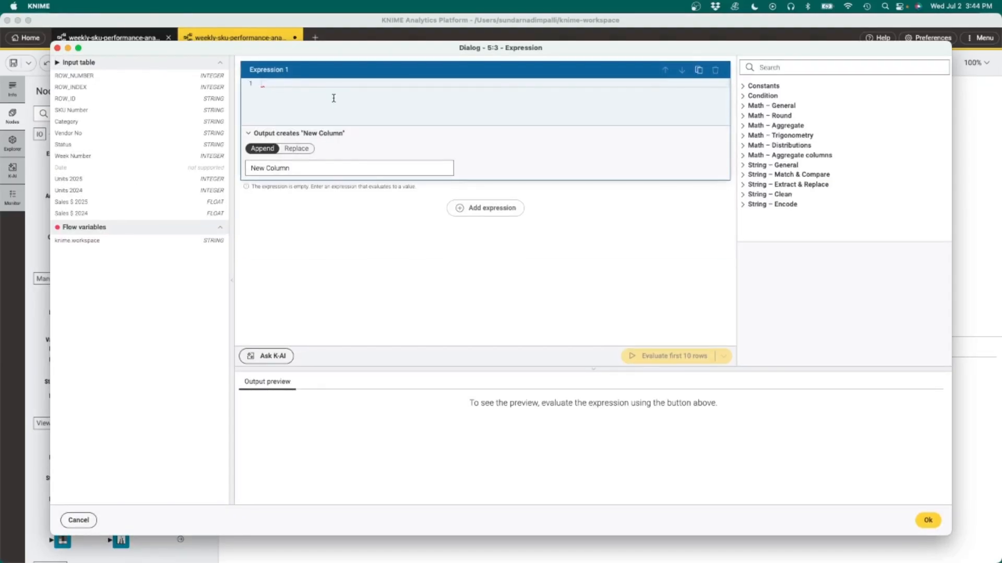
click(75, 203)
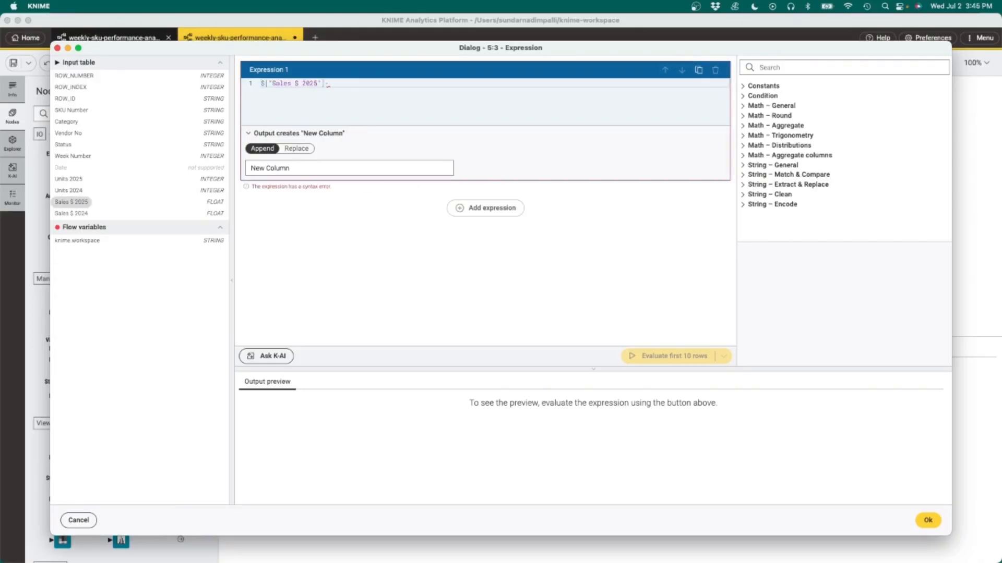
click(81, 212)
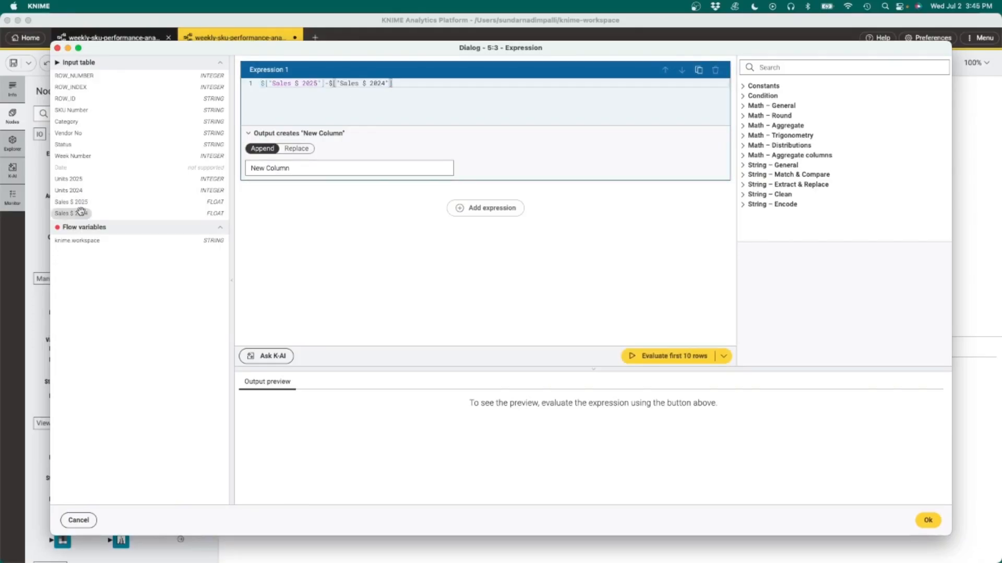
text(])
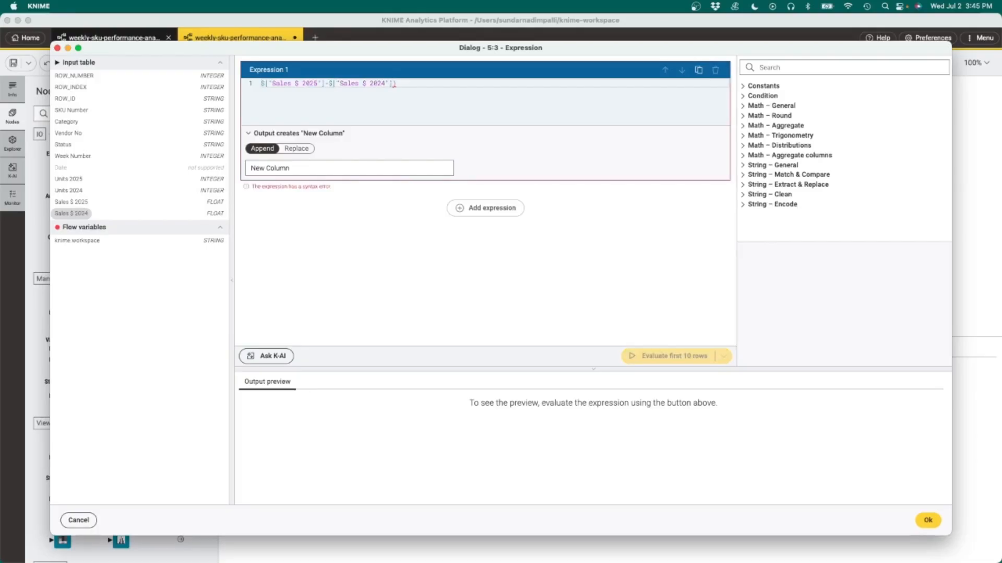
Step: Turn it into a percentage change: (($["Sales $ 2025"]-$["Sales $ 2024"])/$["Sales $ 2024"])*100
click(259, 87)
text(()
key(super+Right)
text(/)
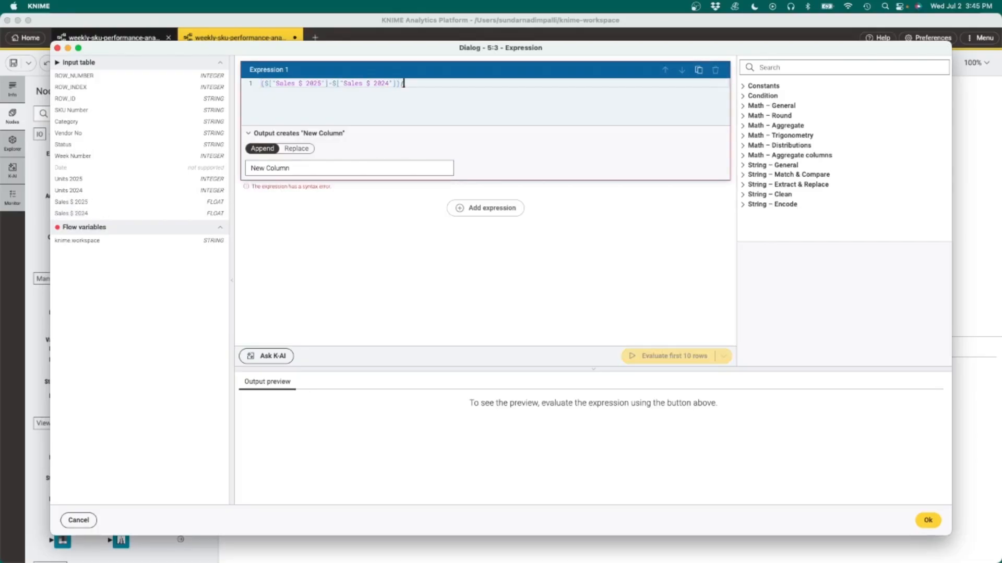
double_click(82, 214)
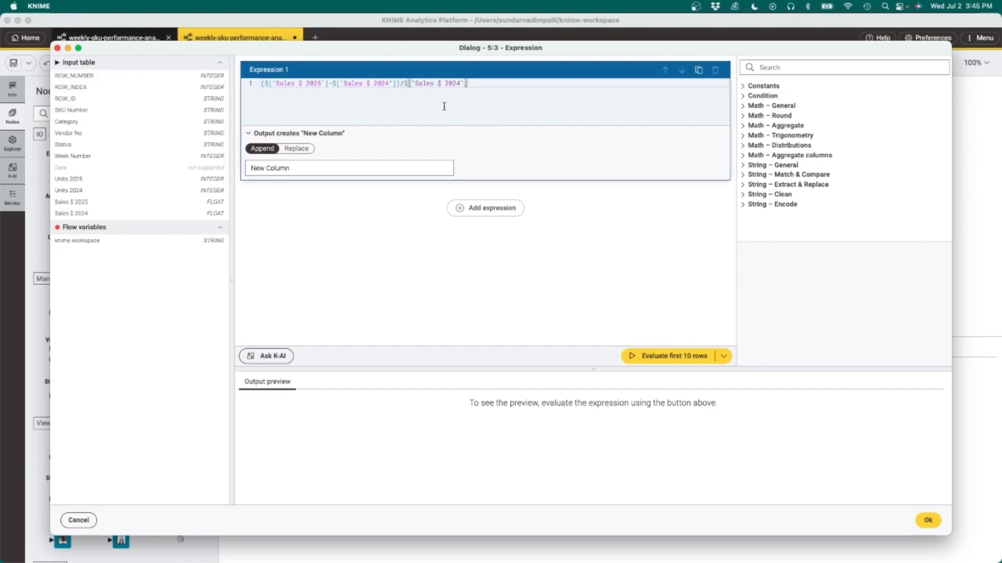
text())
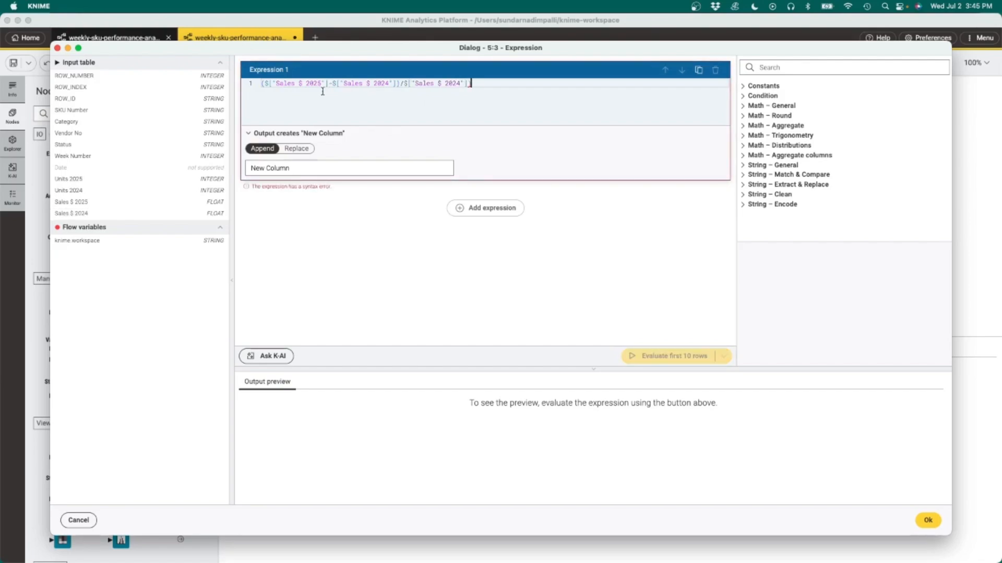
click(262, 84)
text(()
text(100)
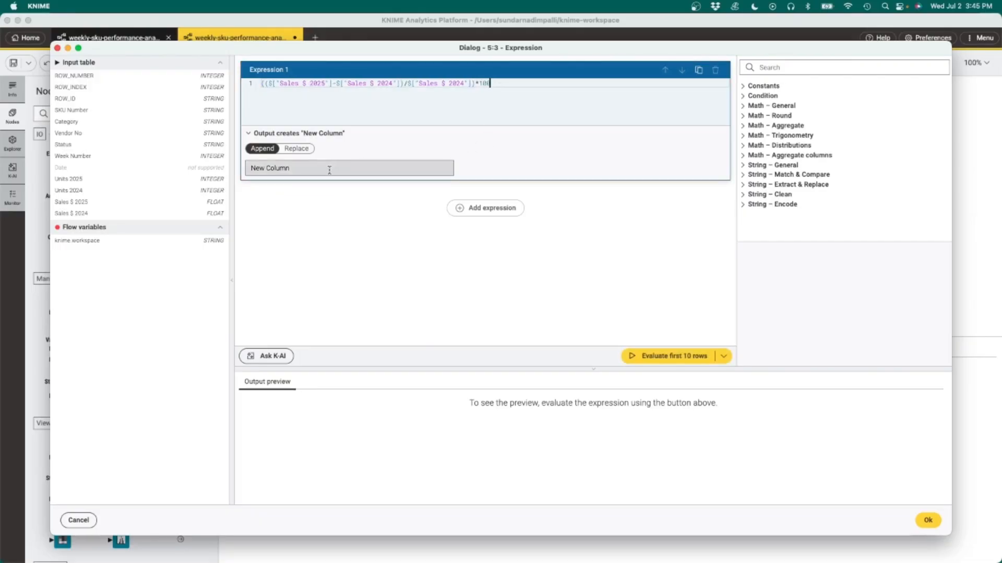
Step: Name the appended output column change_sales_pct and evaluate the first 10 rows
drag(319, 166, 223, 170)
text(change)
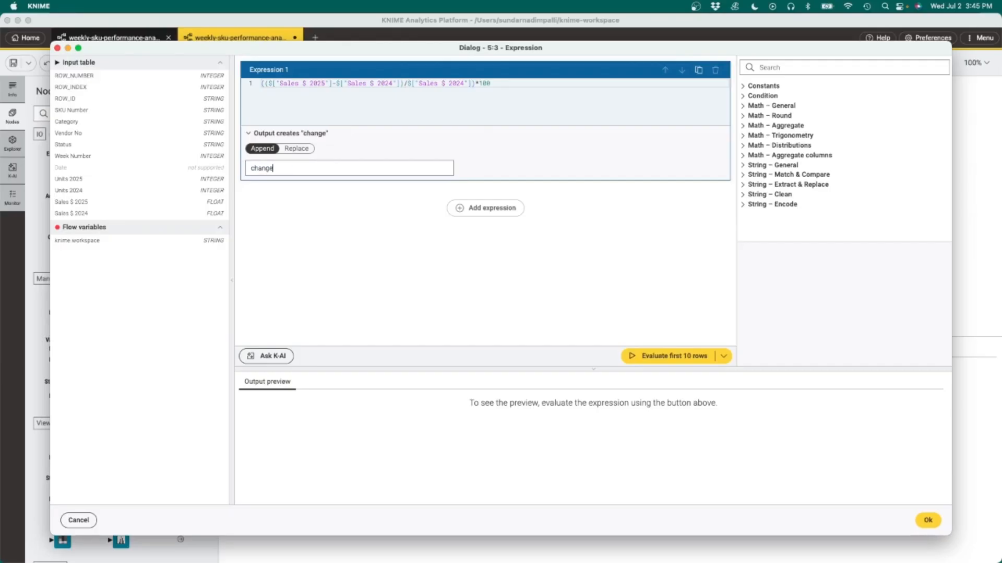
text(_sales_pct)
click(678, 356)
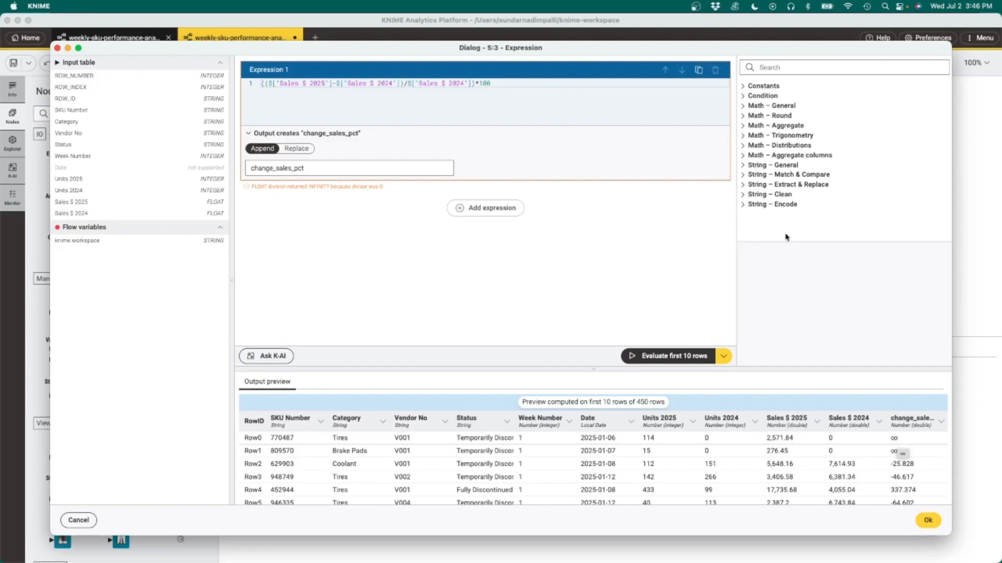
Step: Add a second expression if($change_sales_pct == INFINITY, 999999, $change_sales_pct) to cap infinite values
click(513, 83)
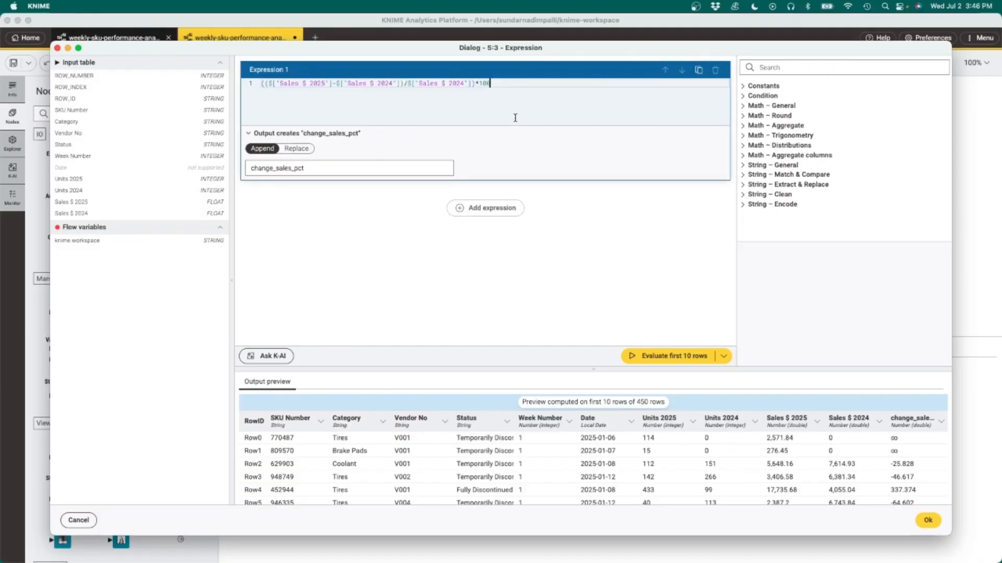
click(490, 210)
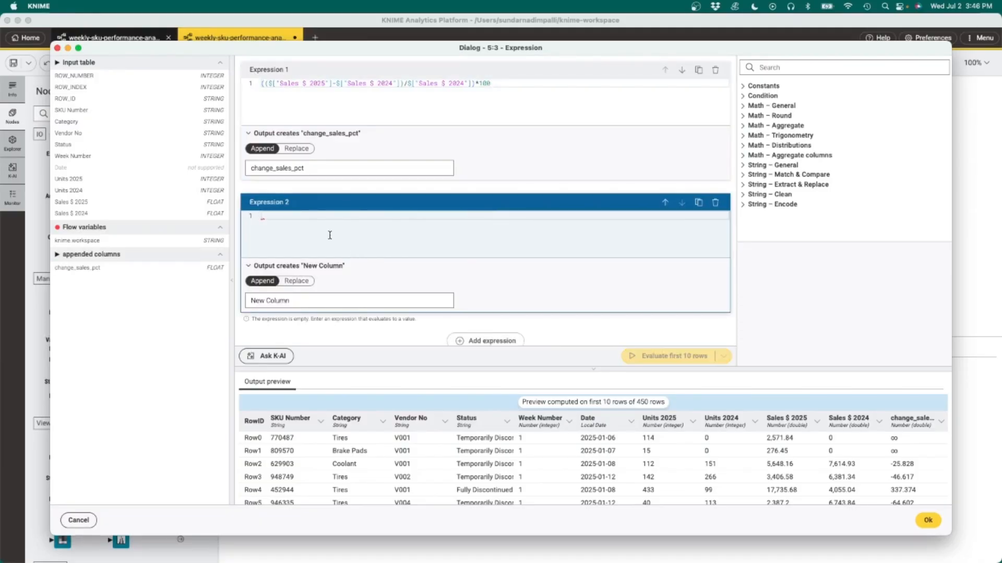
text(if(cha)
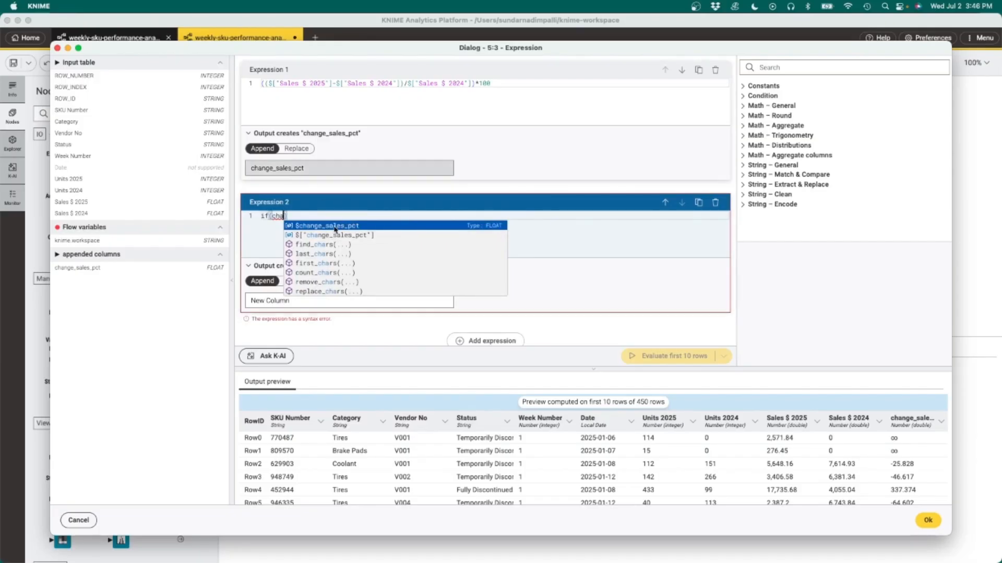
click(342, 226)
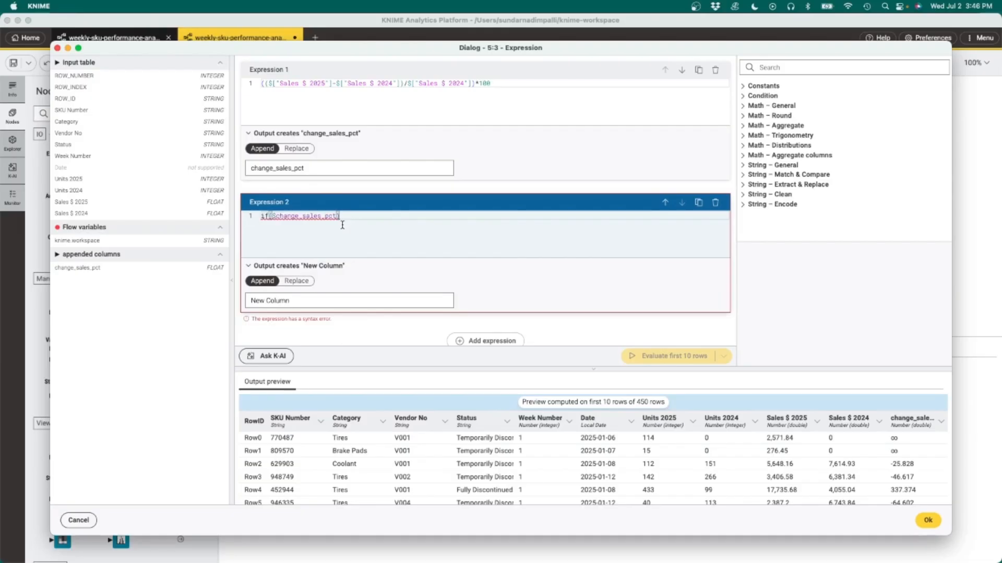
key(Left)
text(== INF)
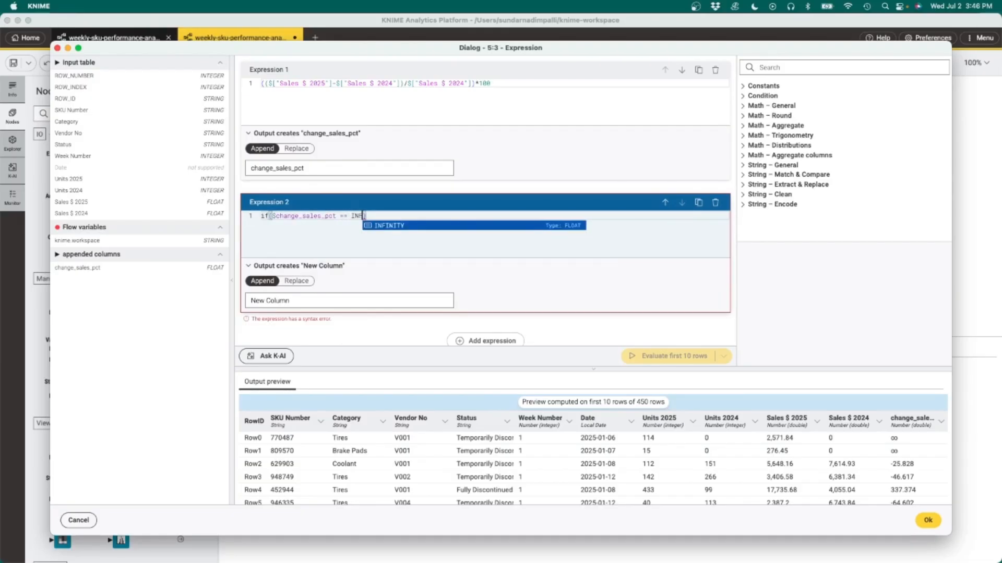
key(Return)
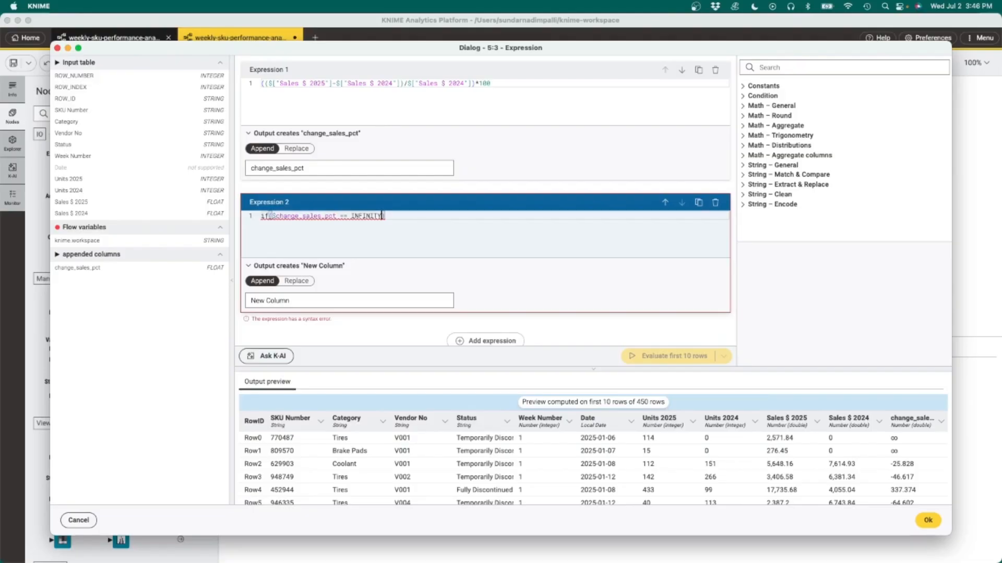
text(, 999999, chang)
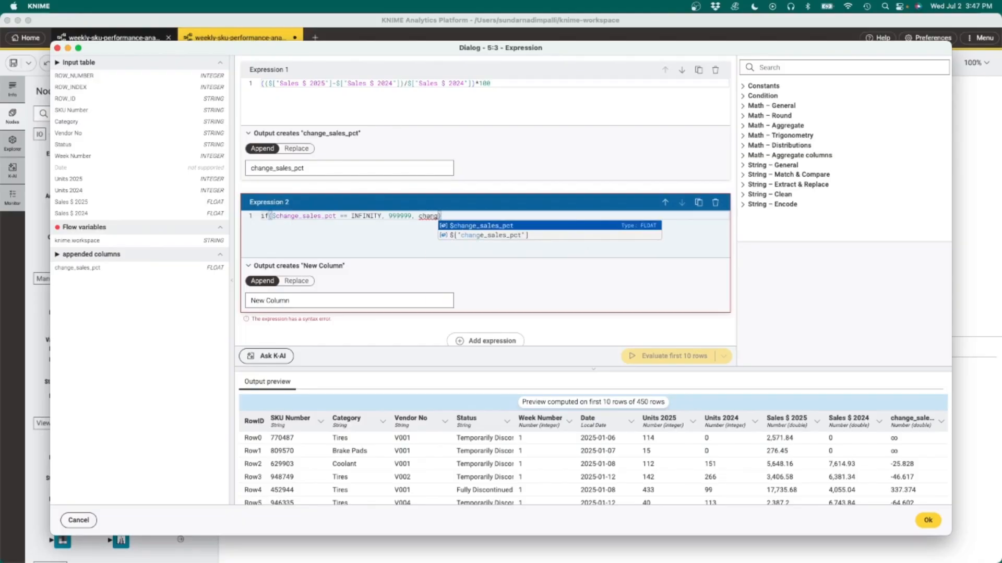
key(Return)
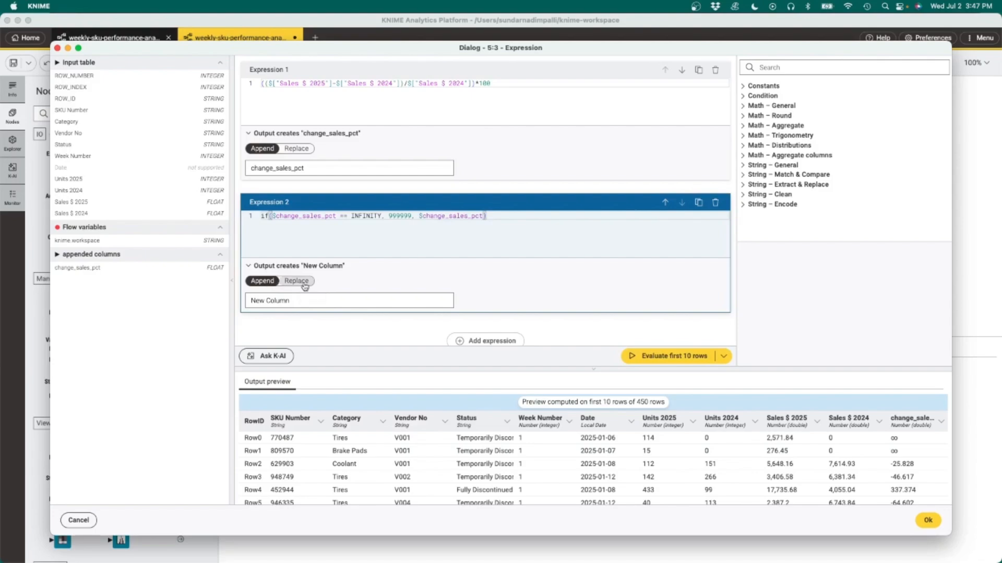
Step: Set the second expression to replace the change_sales_pct column and evaluate the first 10 rows
click(305, 285)
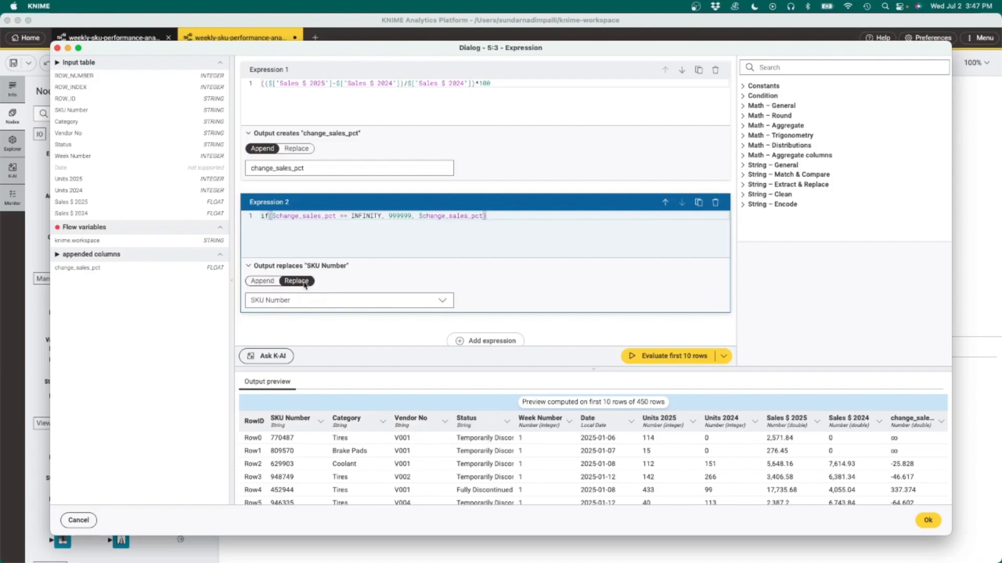
click(445, 302)
scroll(371, 280, down, 2)
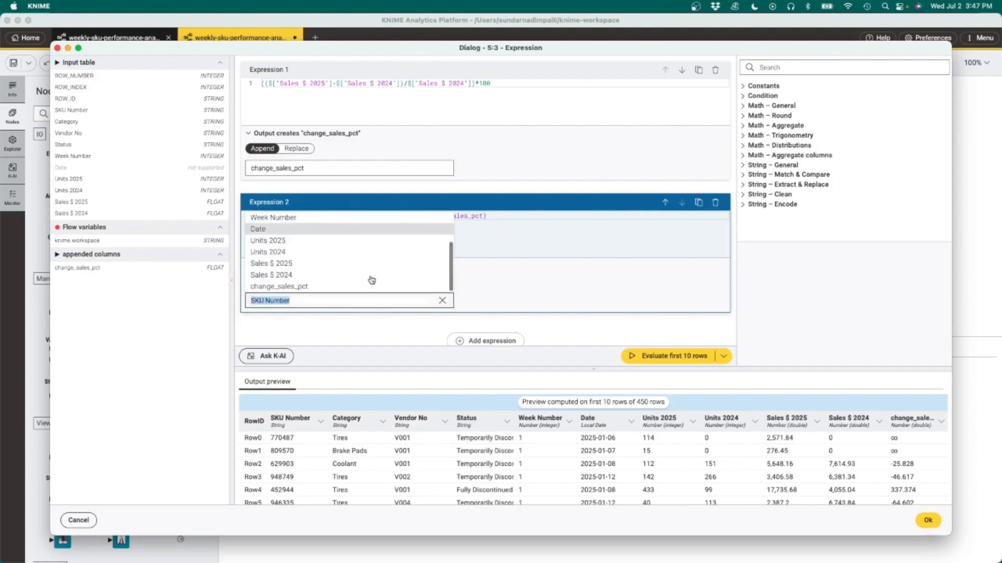
click(306, 287)
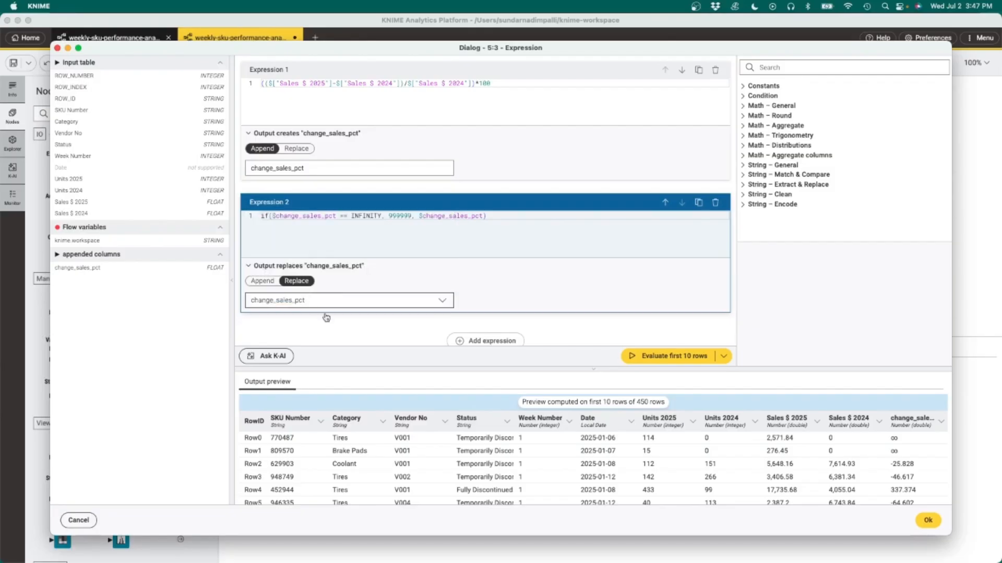
click(680, 359)
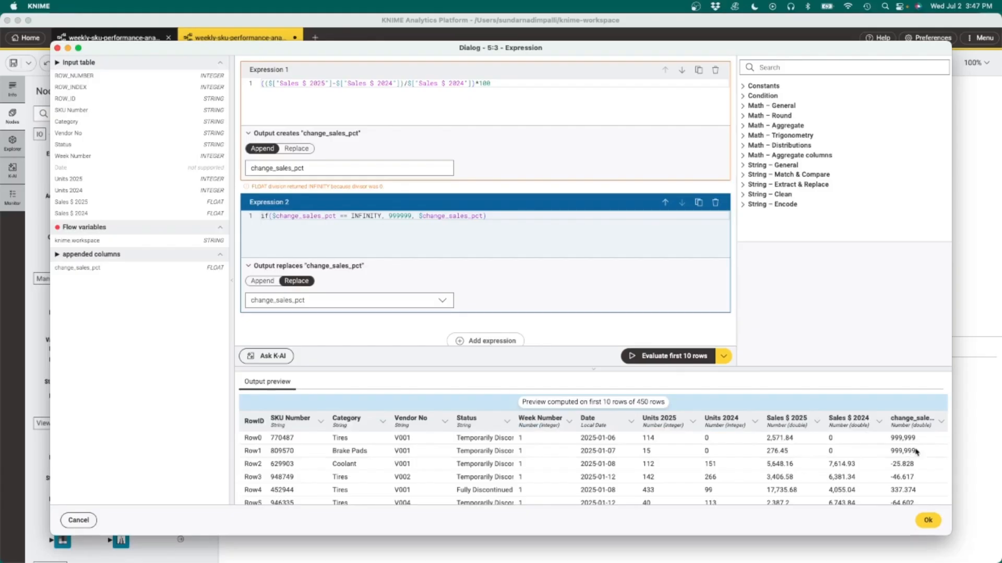
Step: Save the Expression node settings and execute the node
click(928, 522)
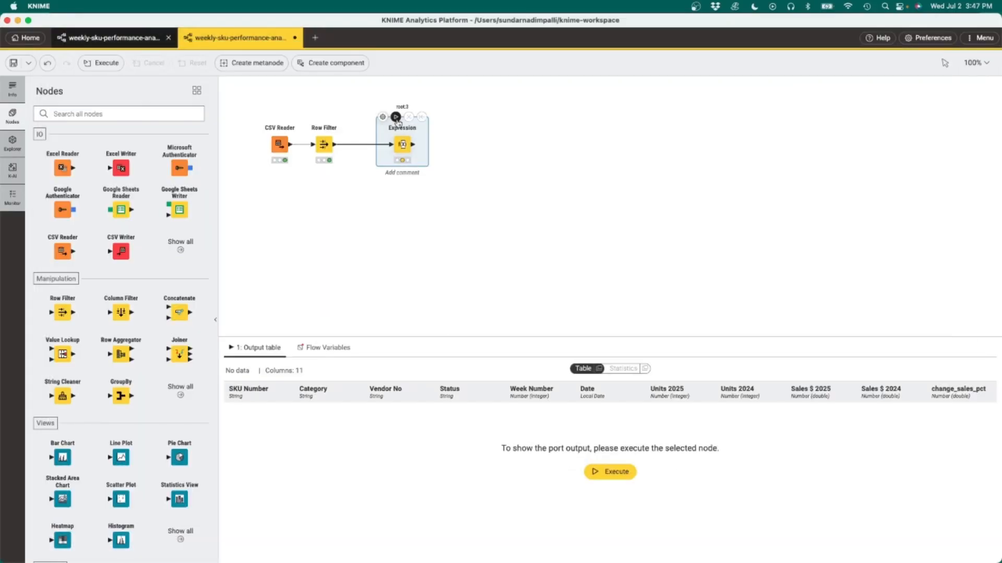
click(395, 117)
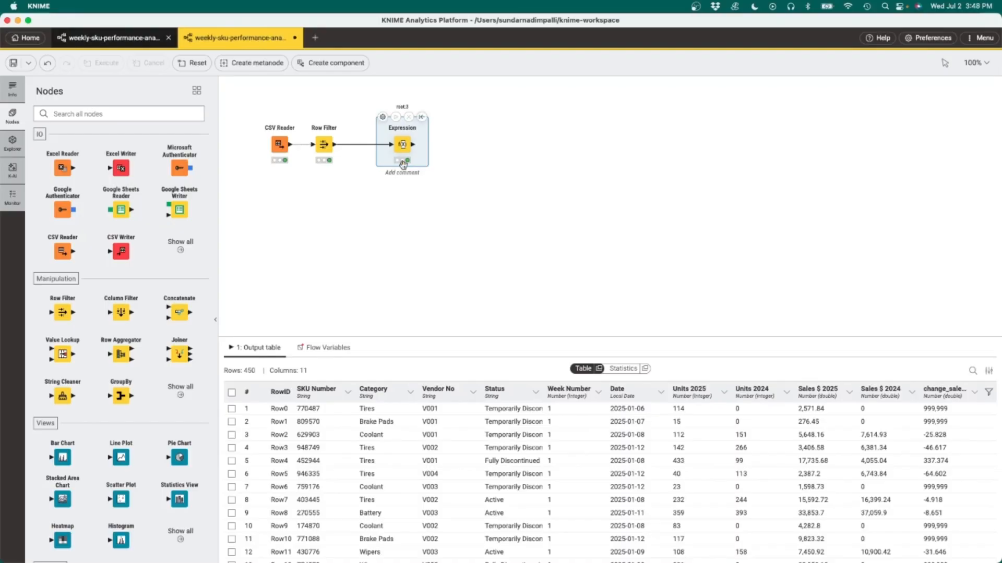
mouse_move(403, 167)
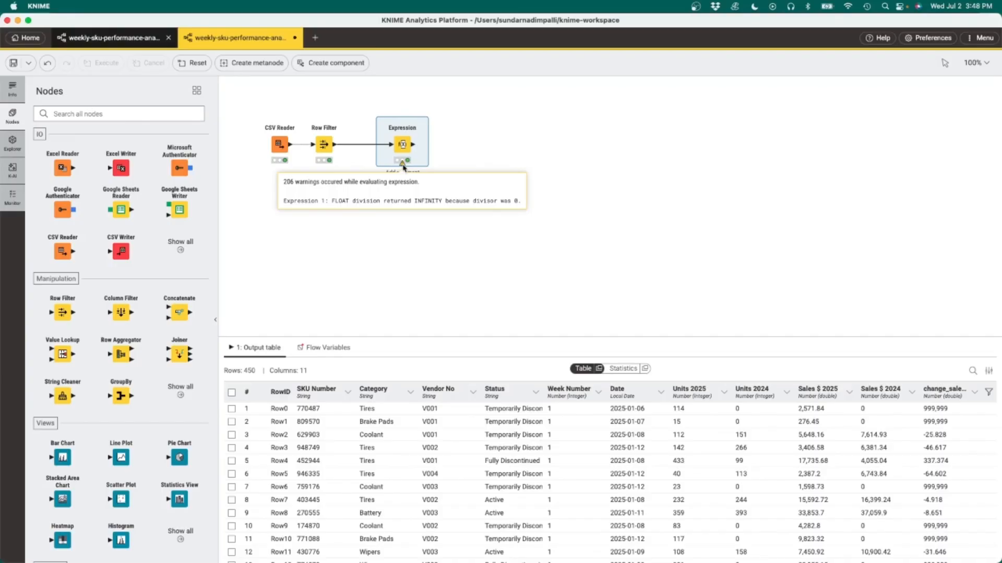
click(497, 253)
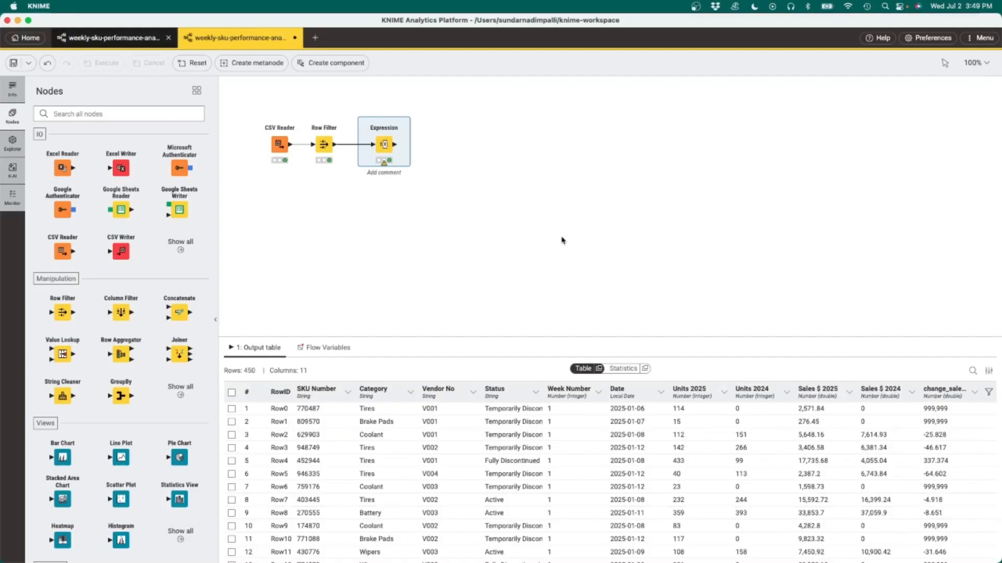
Step: Add a Rule Engine node after the Expression node with the rule $change_sales_pct$ <= -20 => TRUE
drag(394, 145, 448, 147)
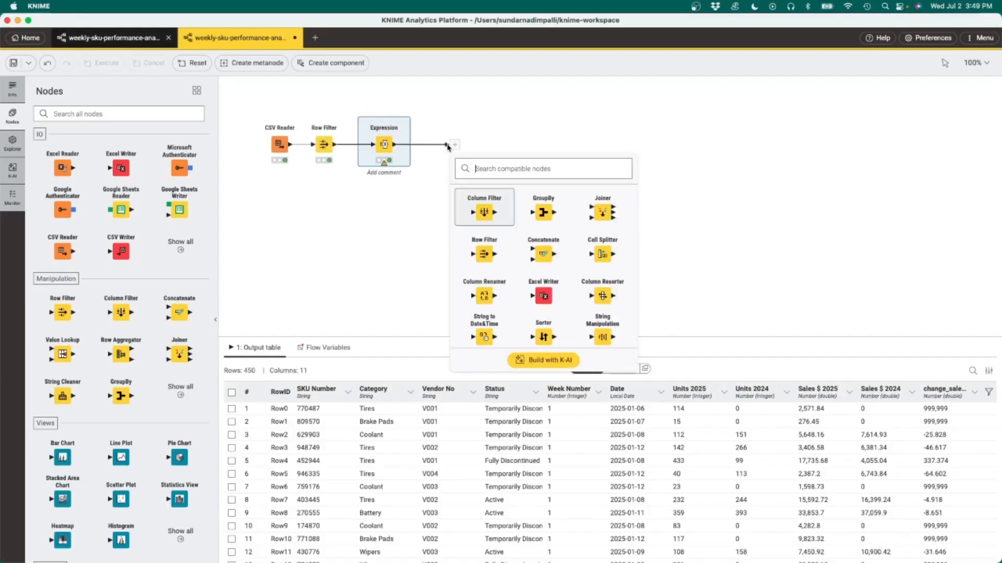
text(ru)
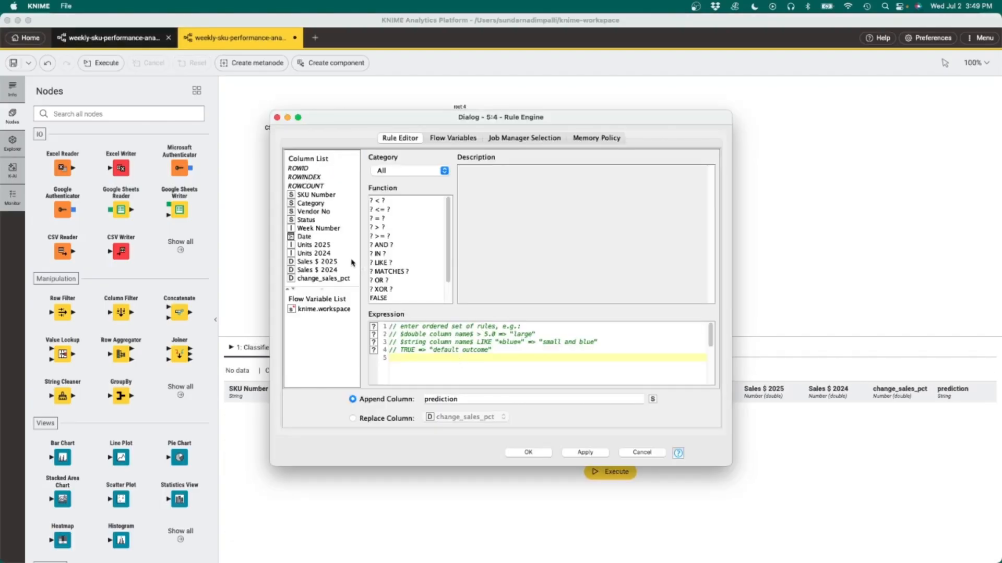
drag(324, 278, 476, 359)
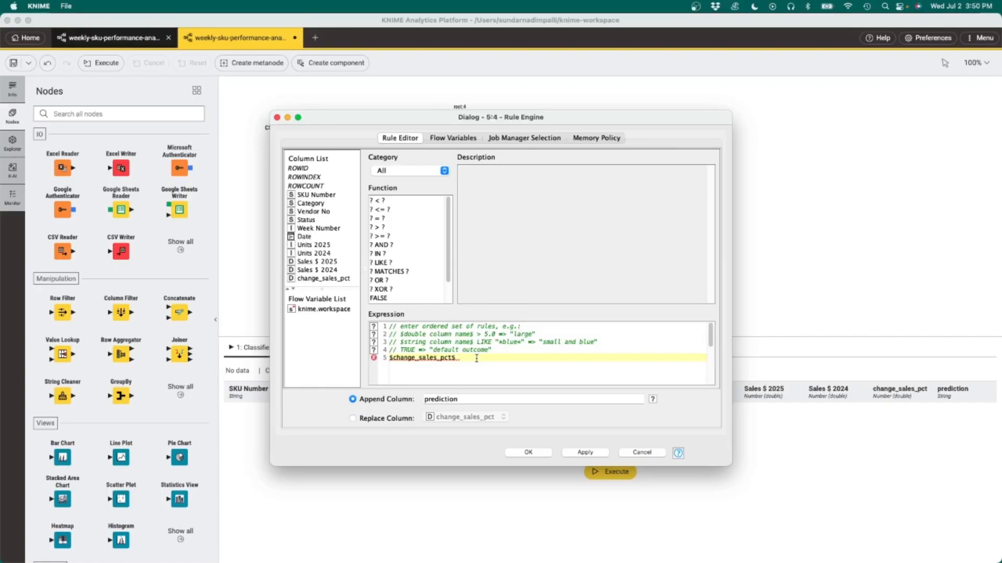
text(<= -20 => TRUE)
key(Return)
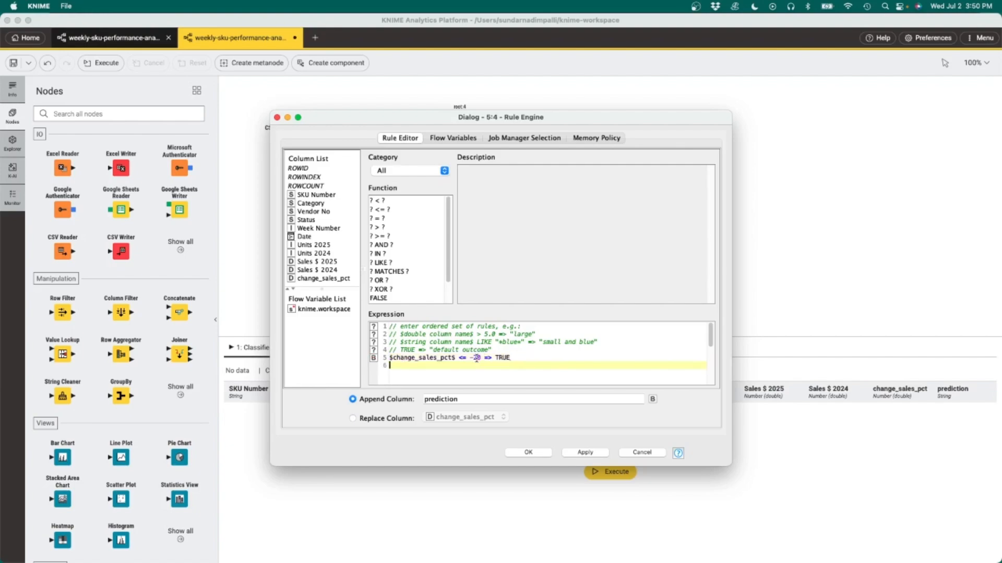
Step: Add the default rule TRUE => FALSE and name the appended column sales-drop
text(TRUE => )
text(FL)
text(LSE)
drag(466, 399, 421, 401)
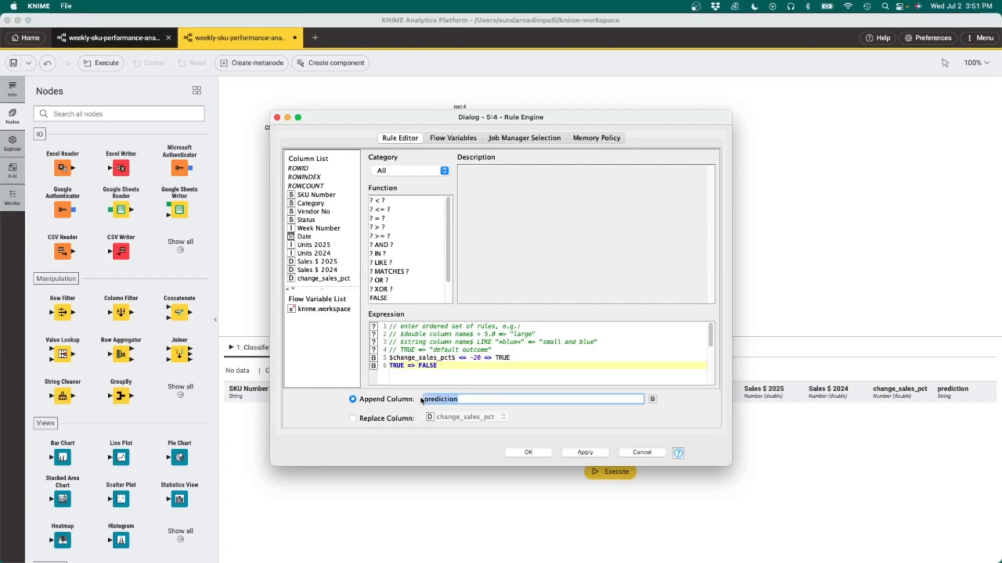
text(sales-drop)
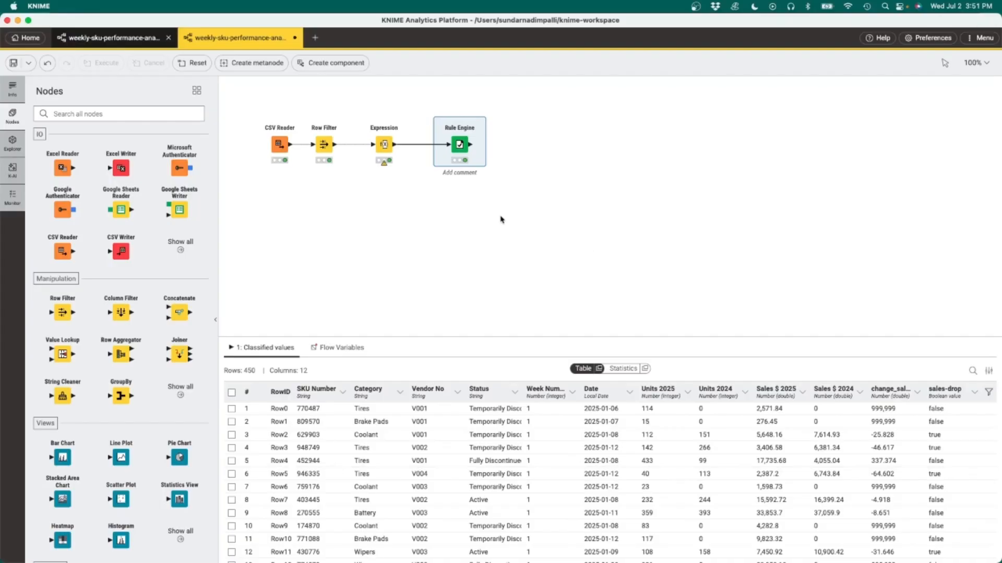
Step: Add a Row Filter after the Rule Engine that keeps rows where sales-drop is true
mouse_move(459, 144)
drag(64, 310, 524, 147)
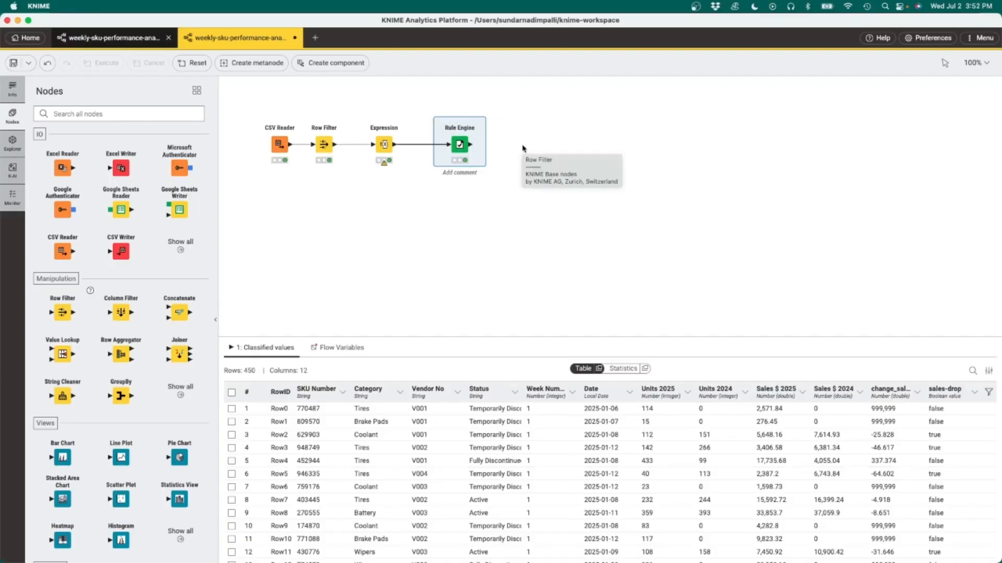
double_click(522, 145)
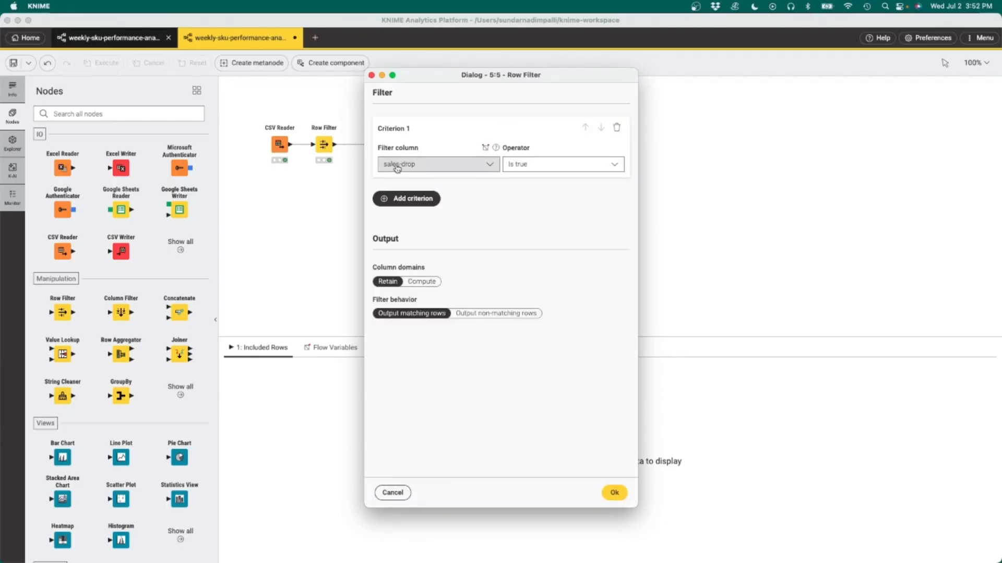
click(614, 493)
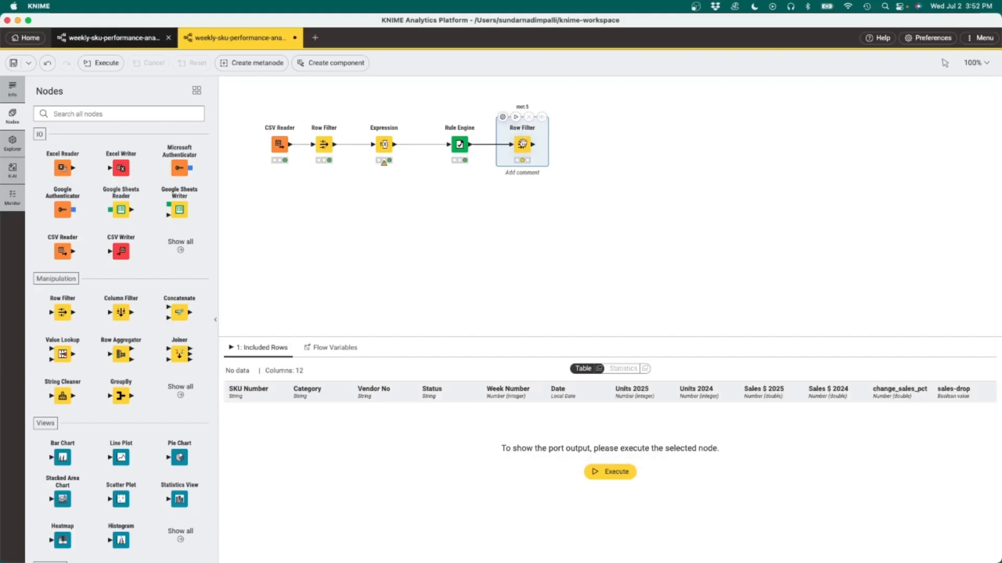
Step: Execute the new Row Filter node and compare its output with the Rule Engine's output
click(610, 472)
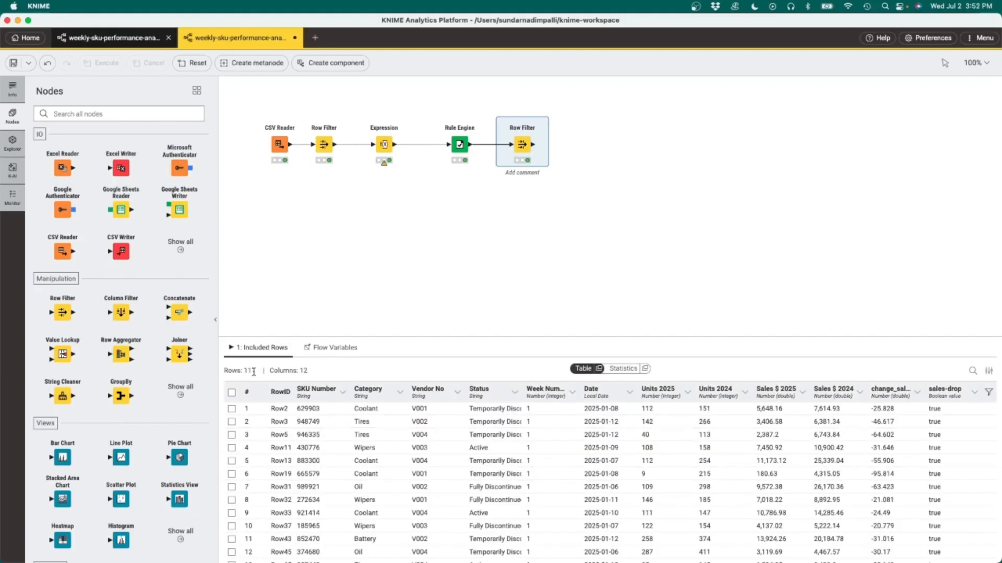
drag(256, 372, 245, 369)
click(459, 146)
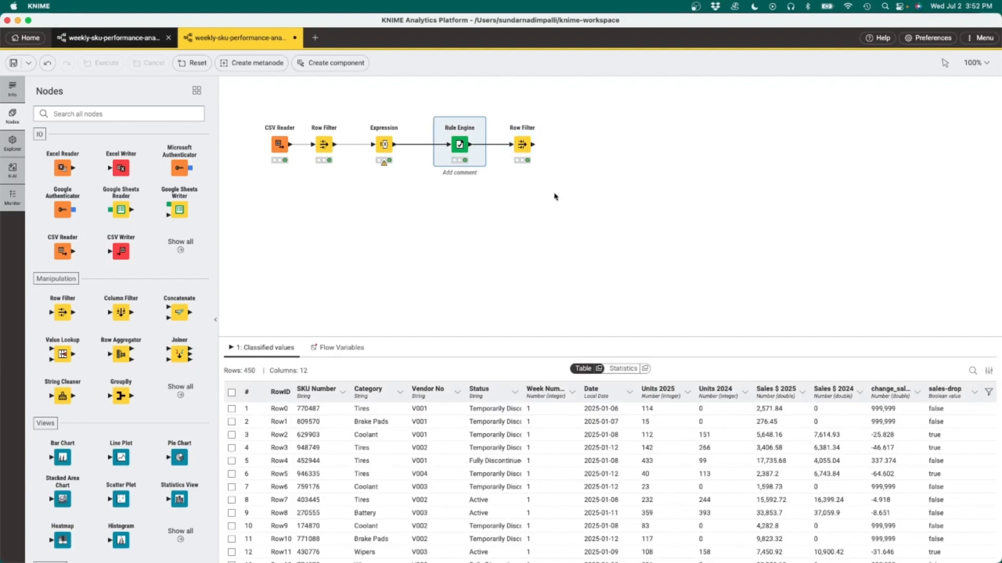
click(524, 145)
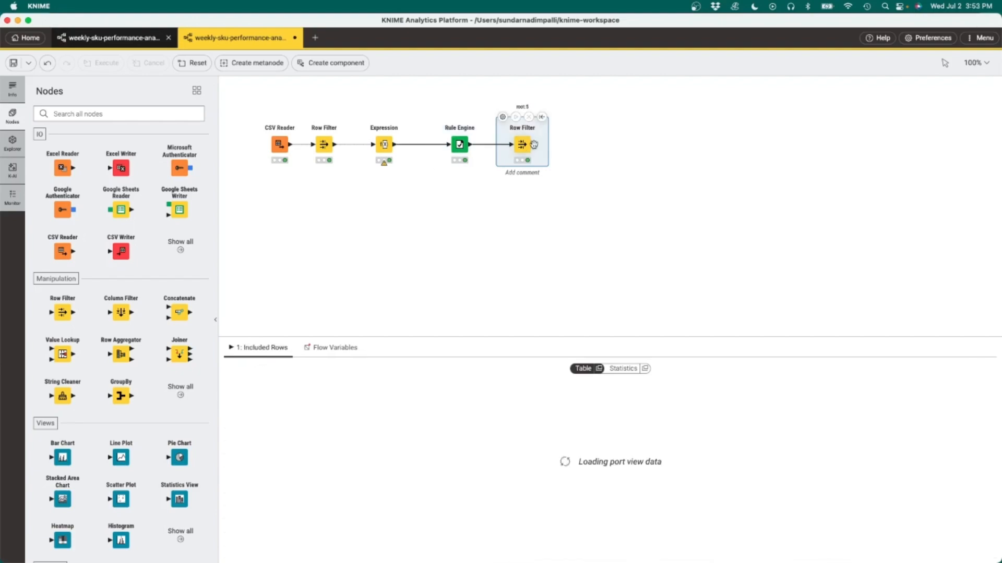
Step: Append an Excel Writer after the Row Filter and set its output file to sales_analysis.xlsx in Retail-Datasets
click(532, 144)
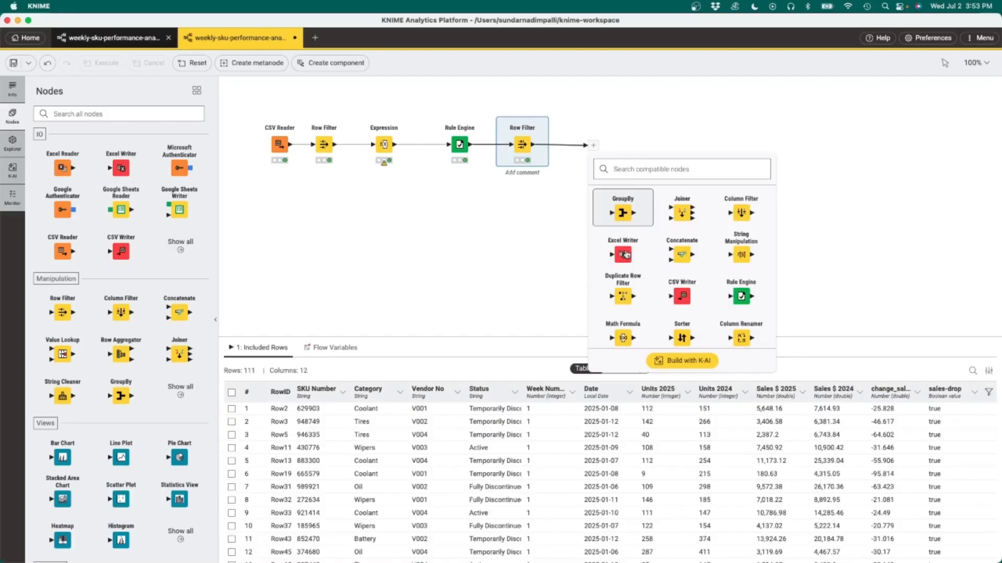
click(624, 254)
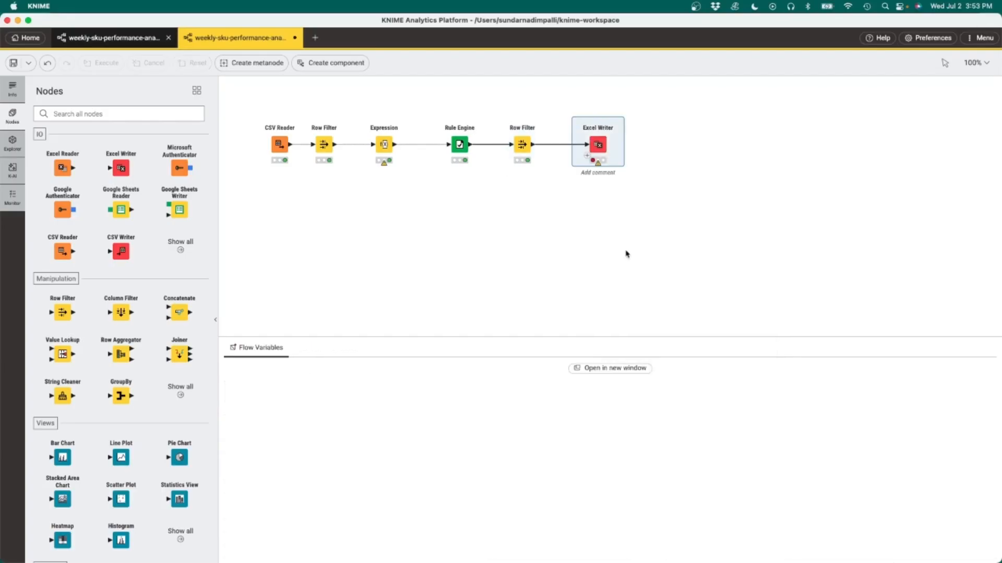
click(578, 118)
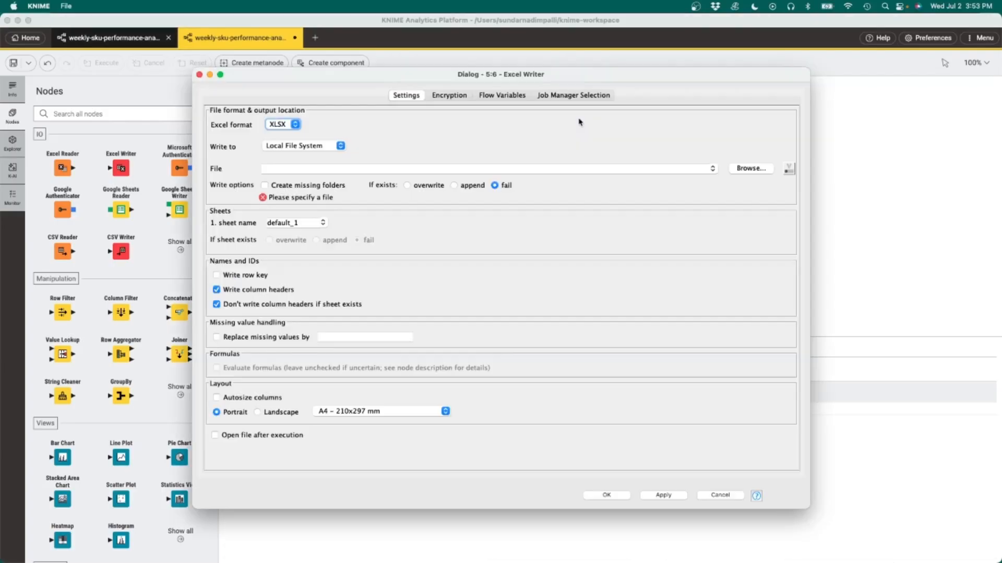
click(754, 170)
text(sales)
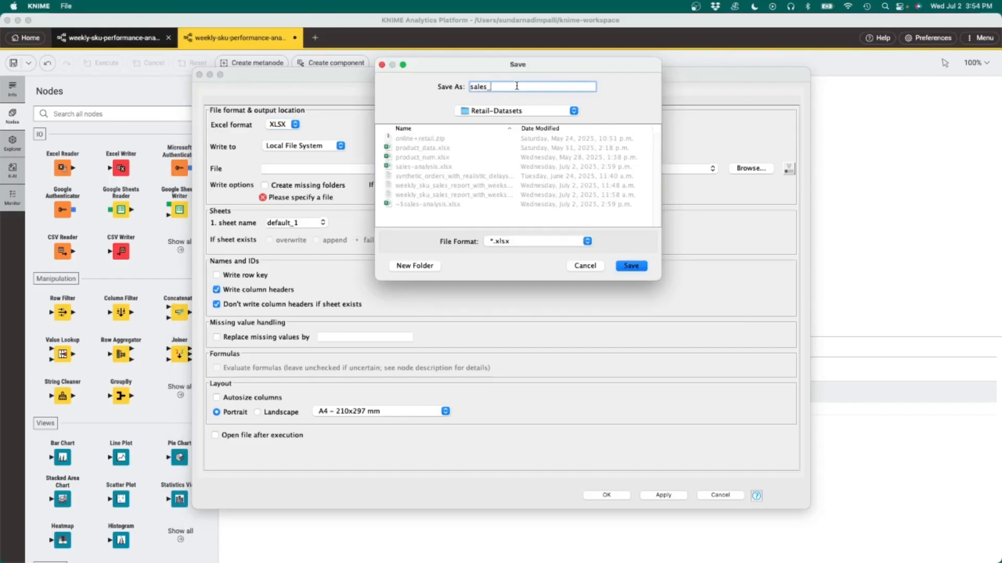
text(_analysis)
click(631, 265)
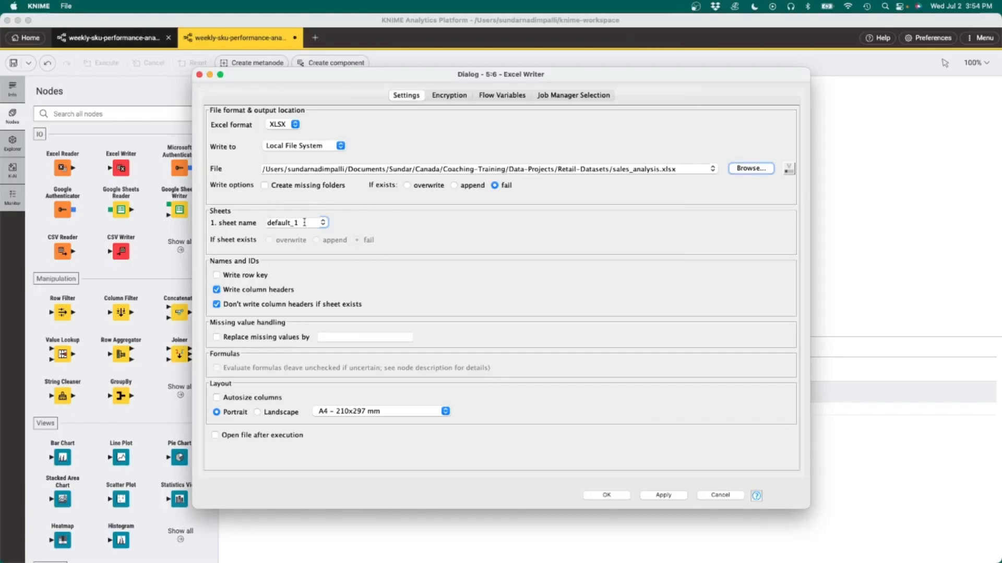
Step: Set the Excel Writer's sheet name to Sales_Drop
drag(304, 222, 262, 225)
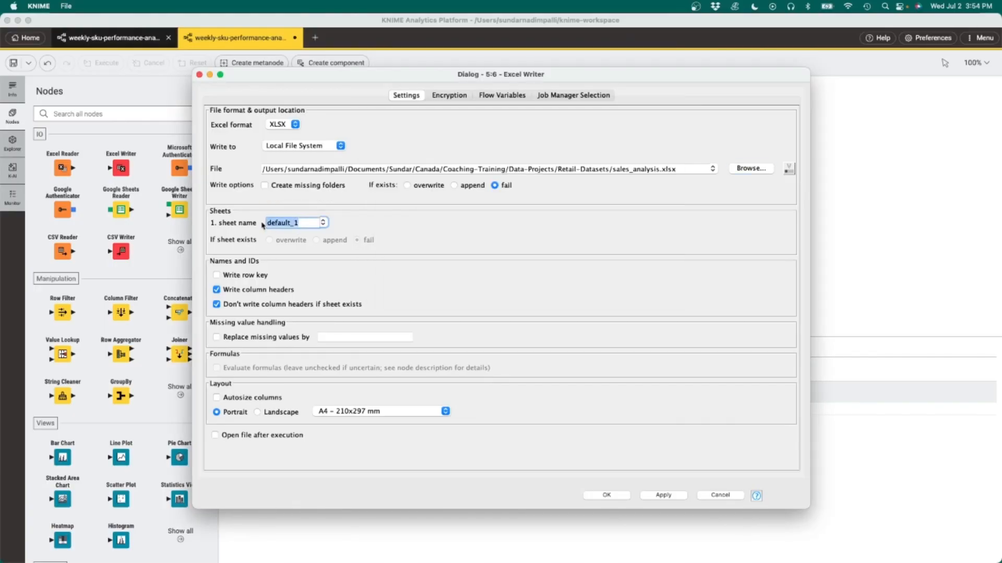
key(BackSpace)
key(BackSpace)
text(Sales_Drop)
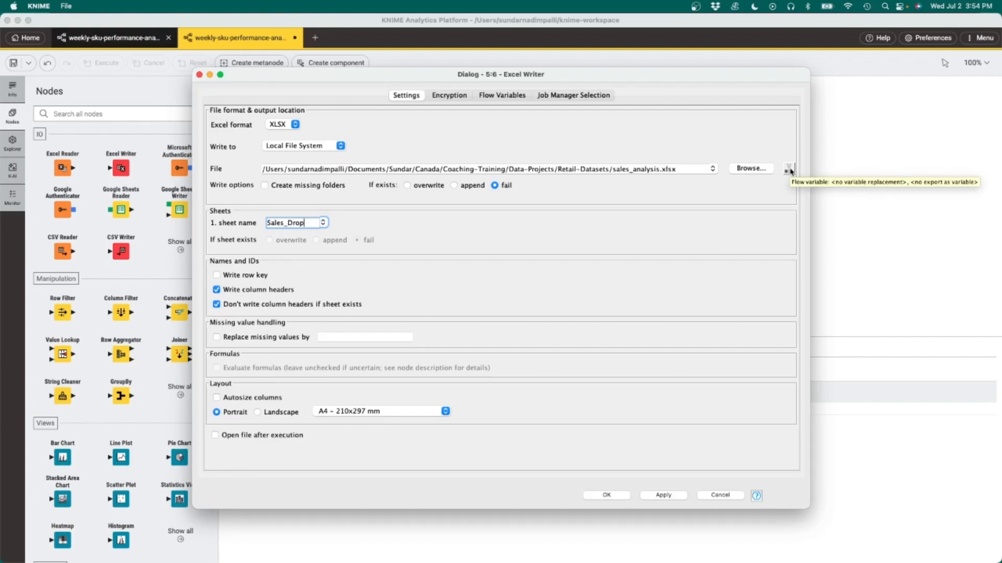
Step: Export the Excel Writer's file path as a new flow variable named file_path
click(789, 170)
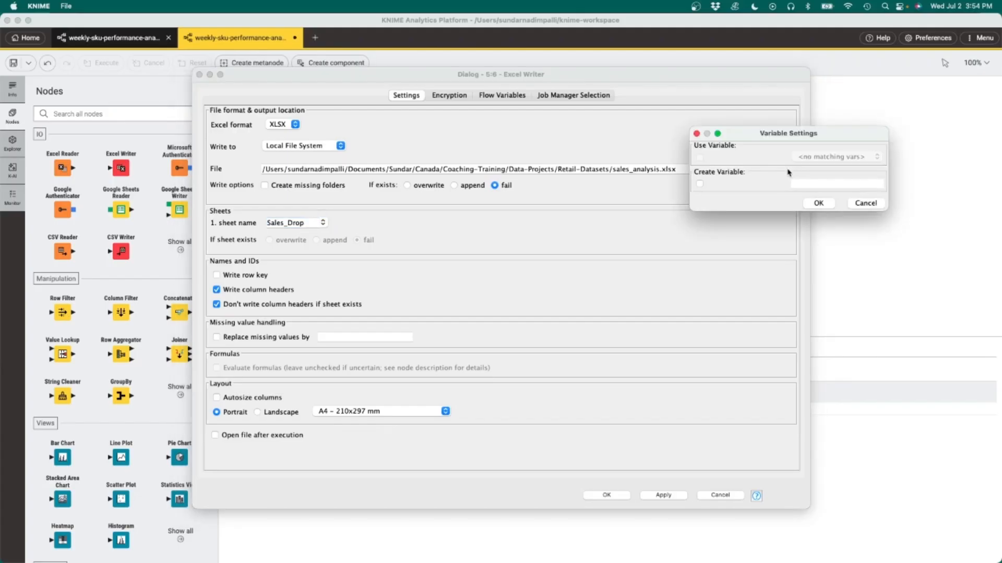
click(700, 185)
click(816, 184)
text(file_path)
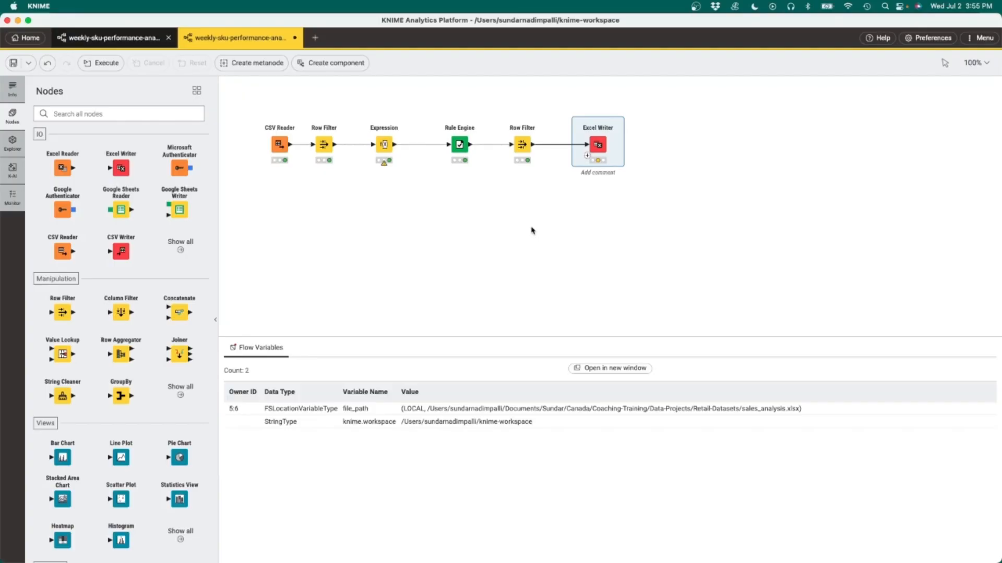
Step: Branch a second Expression node off the first Expression node and clear its example code
mouse_move(394, 148)
drag(395, 148, 452, 240)
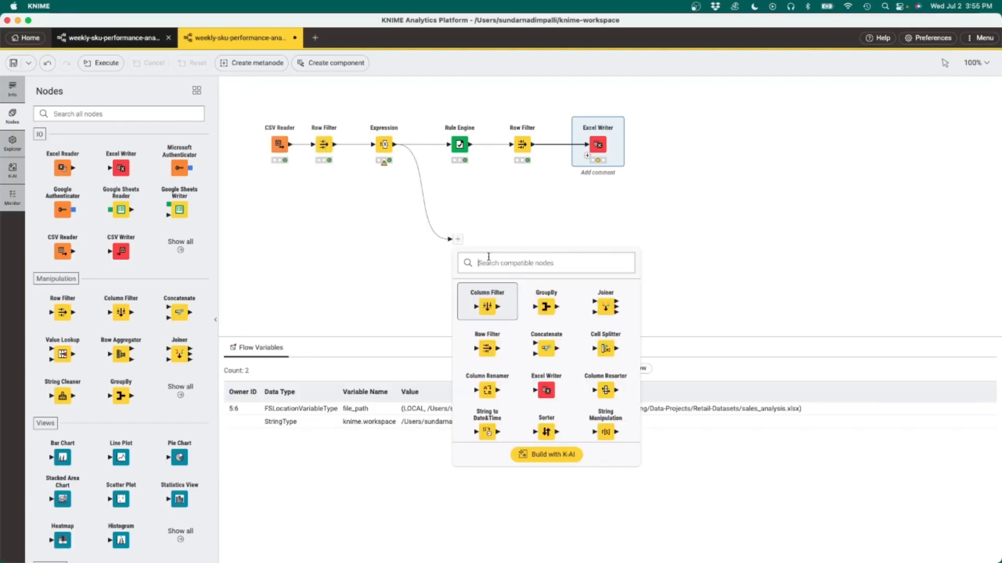
text(d)
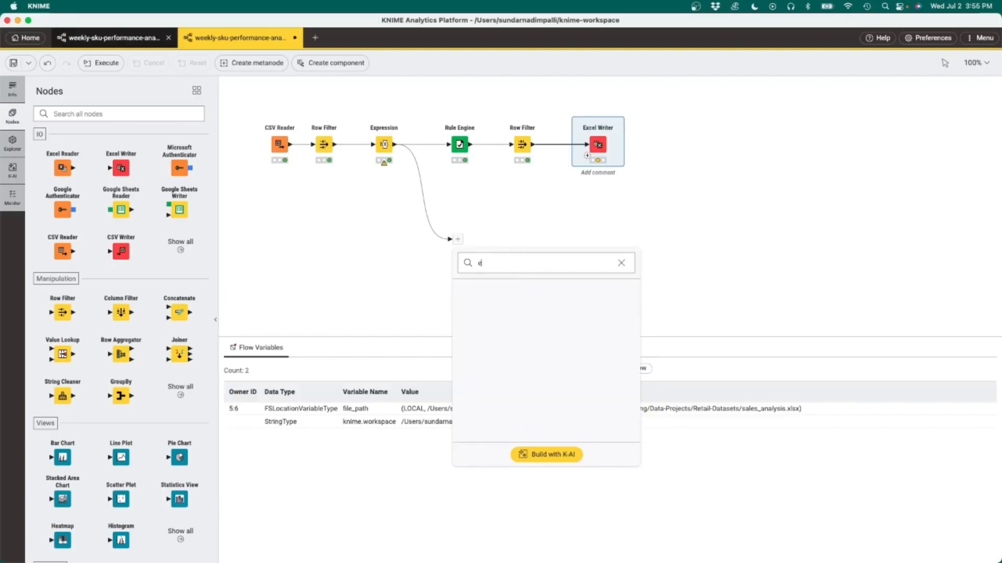
text(x)
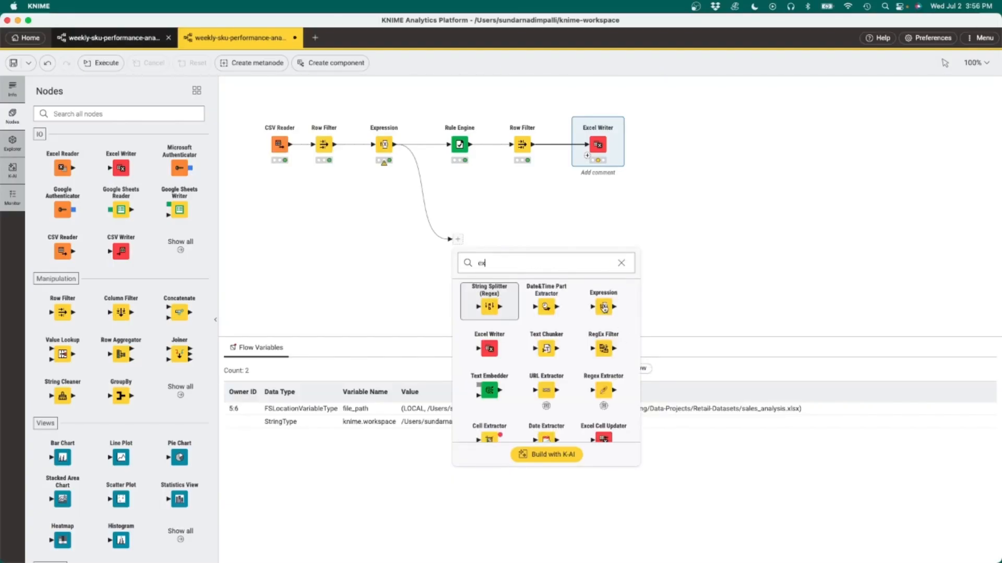
click(603, 308)
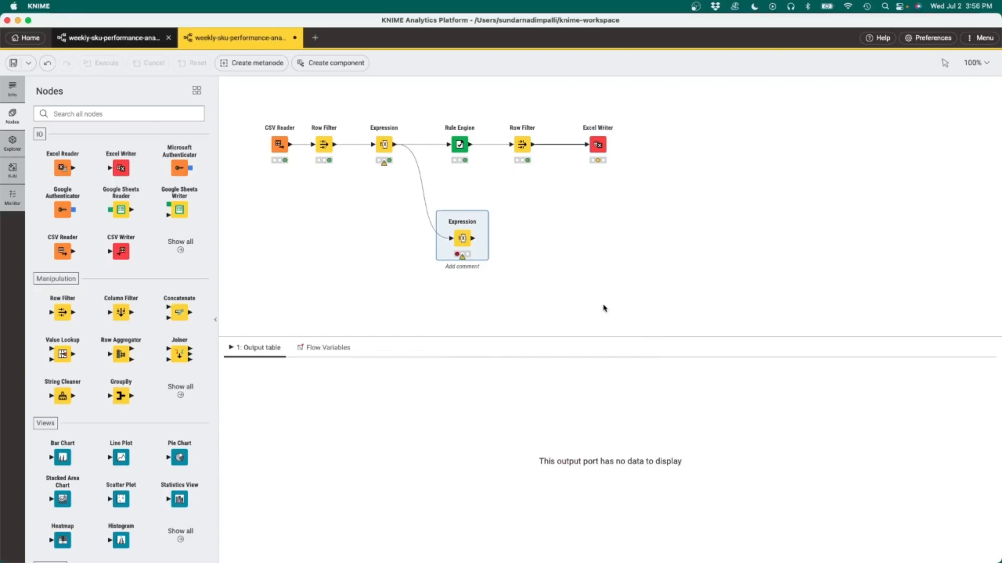
double_click(464, 237)
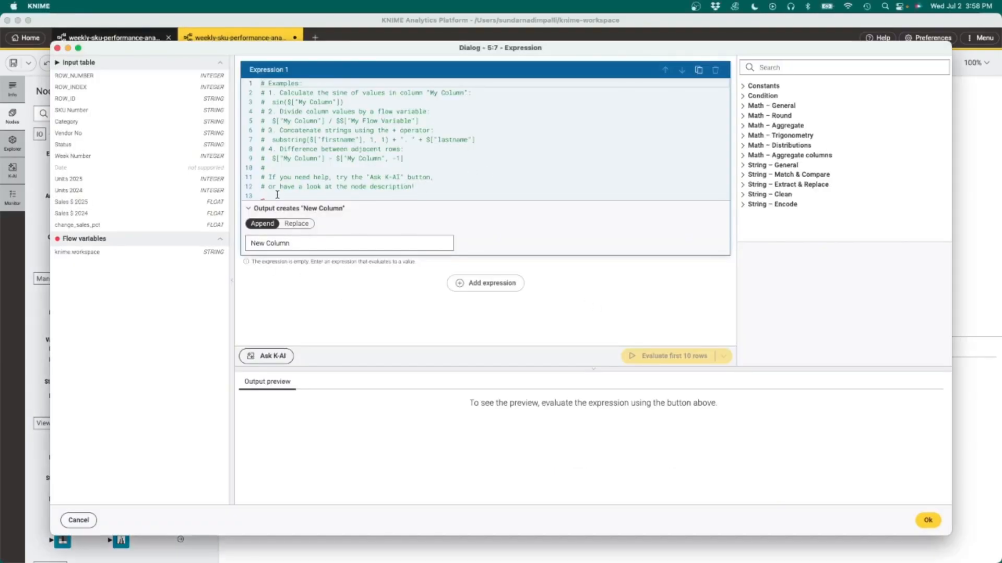
drag(272, 196, 261, 84)
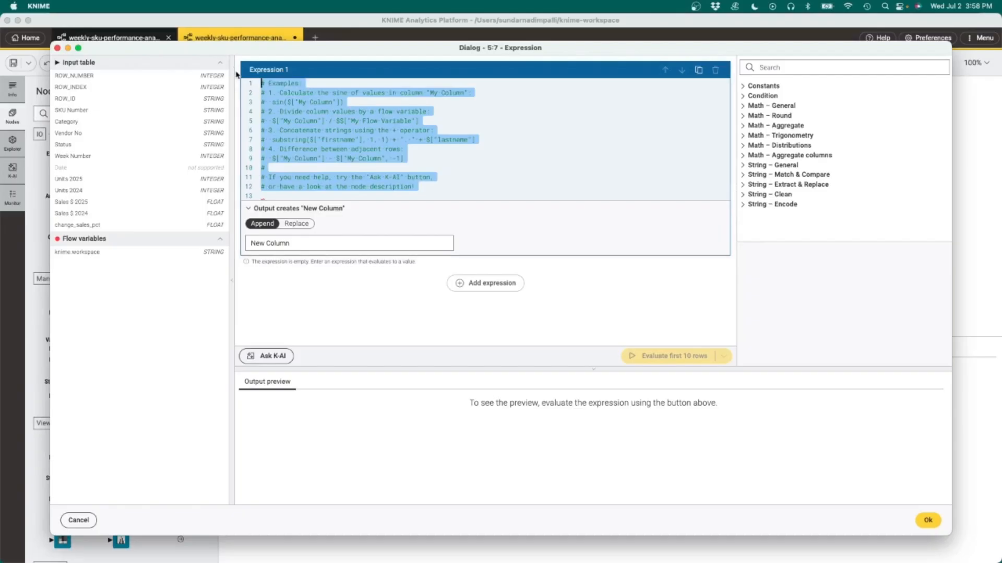
key(BackSpace)
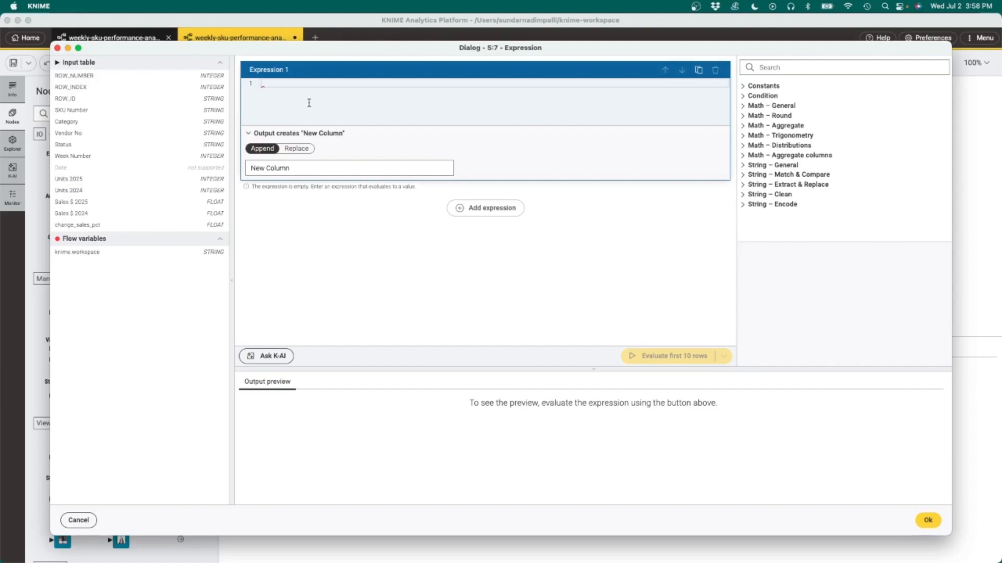
Step: Enter the expression if($["Units 2024"] == 0, "FALSE", "TRUE") in the new Expression node
text(if()
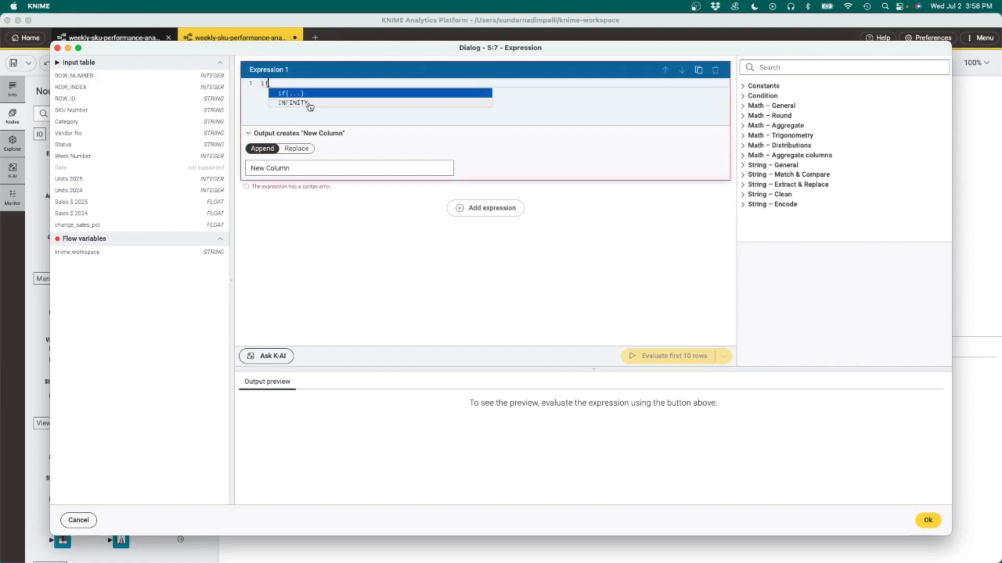
key(Escape)
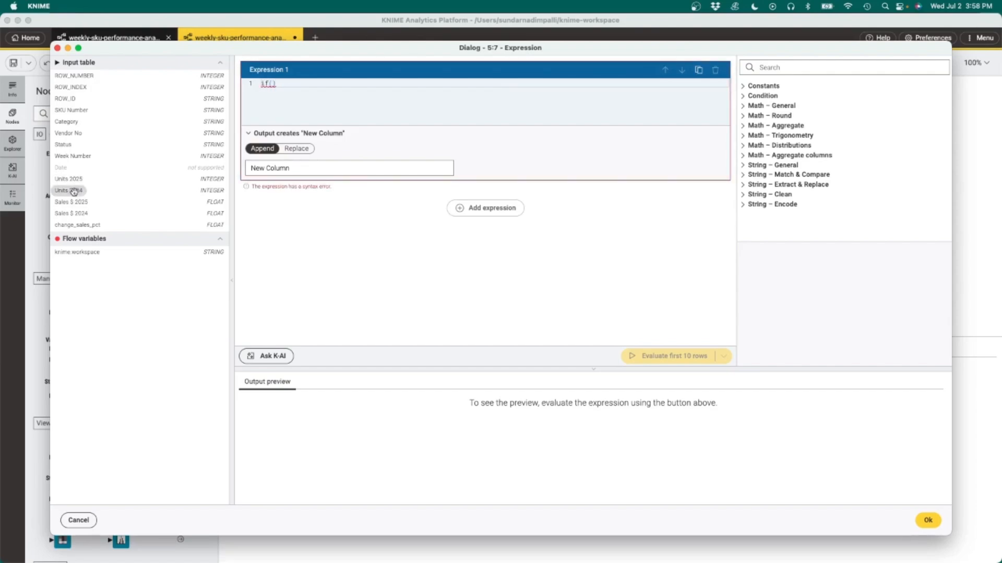
click(73, 190)
text(== 0, ")
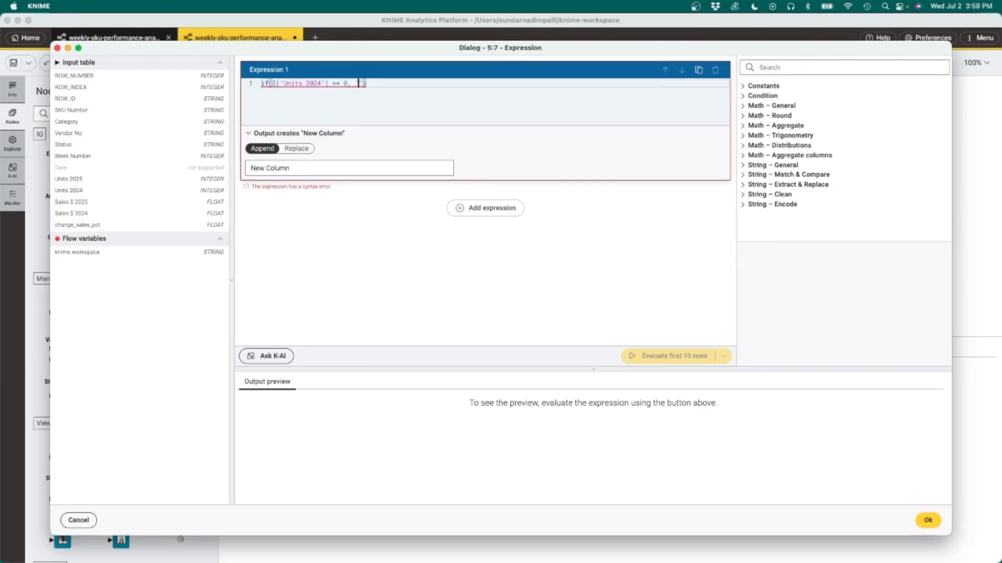
text(FALSE", "TRUE)
Step: Name the appended column exists_last_year, preview the first 10 rows, and save the Expression settings
drag(294, 170, 246, 171)
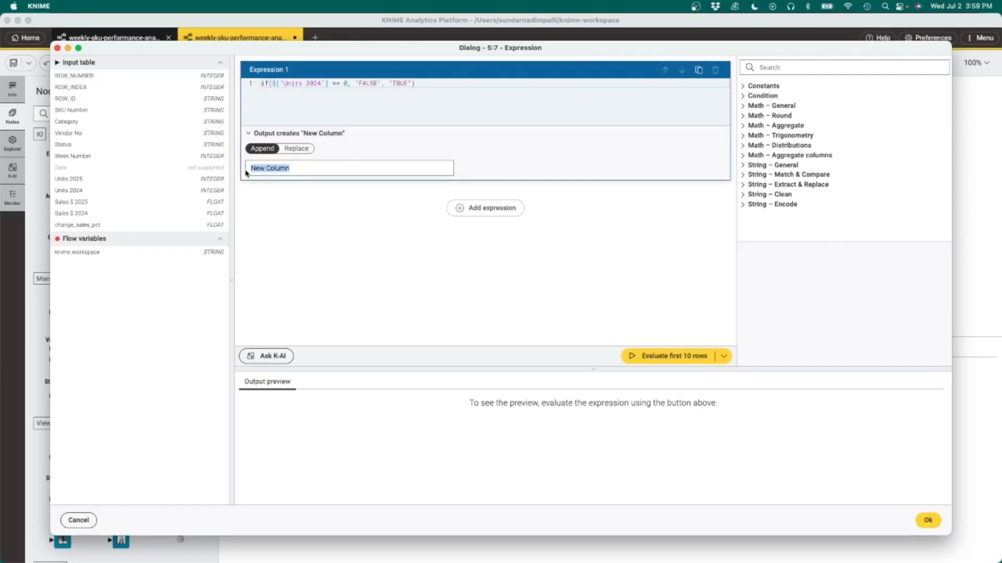
text(exists)
text(_last_year)
click(683, 356)
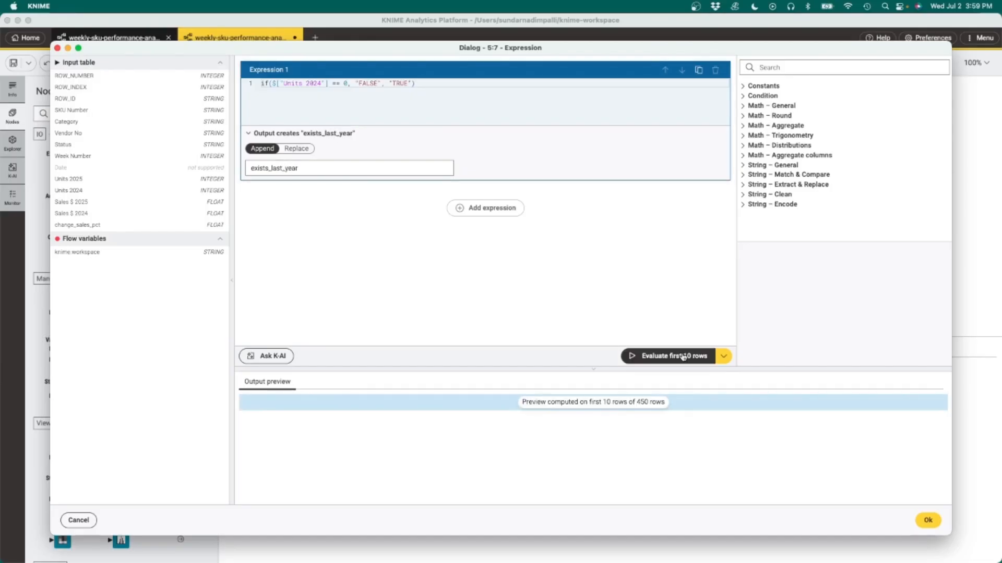
click(927, 520)
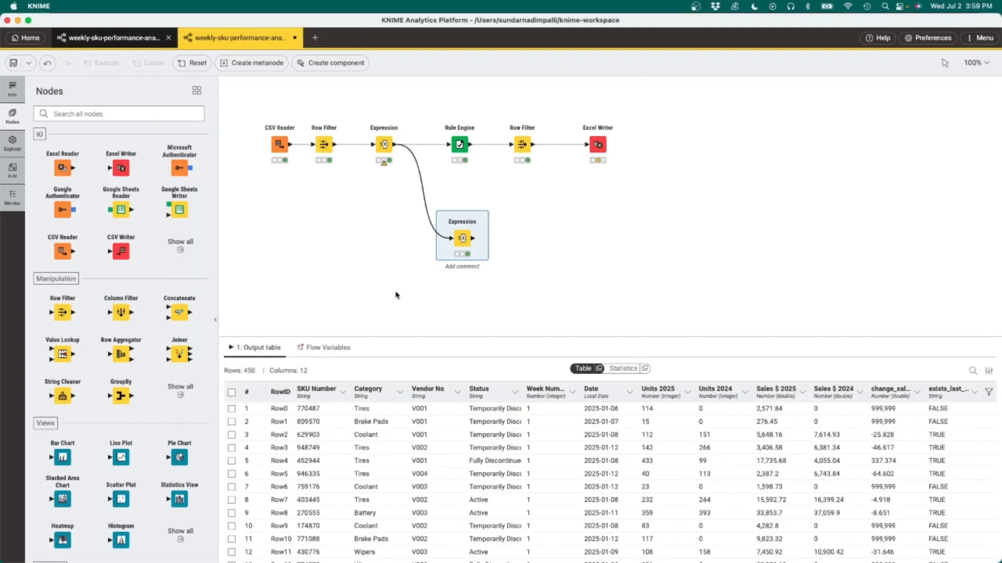
Step: Add a Row Filter after the new Expression node keeping rows where exists_last_year equals FALSE
drag(64, 313, 526, 235)
double_click(525, 236)
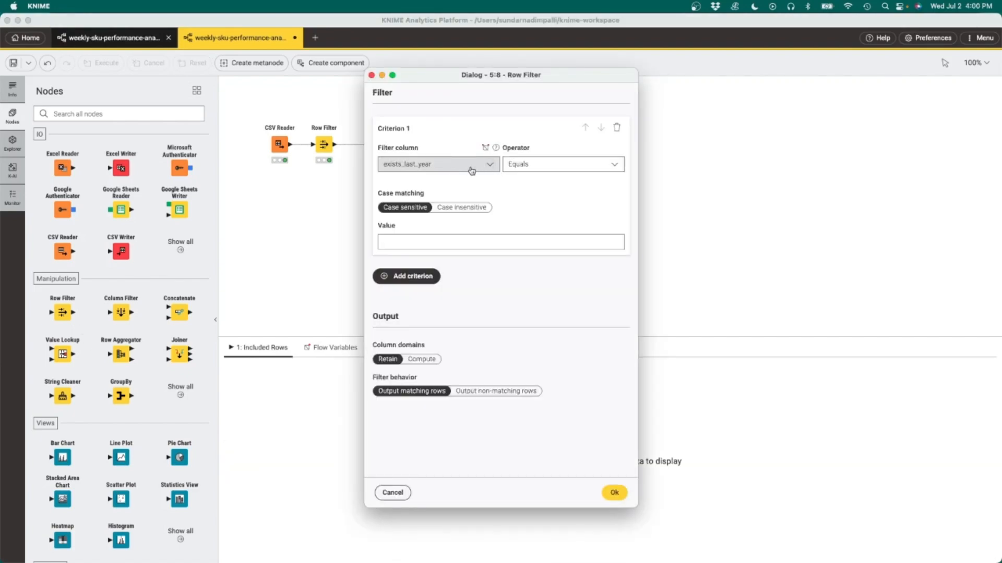
click(508, 242)
text(FALSE)
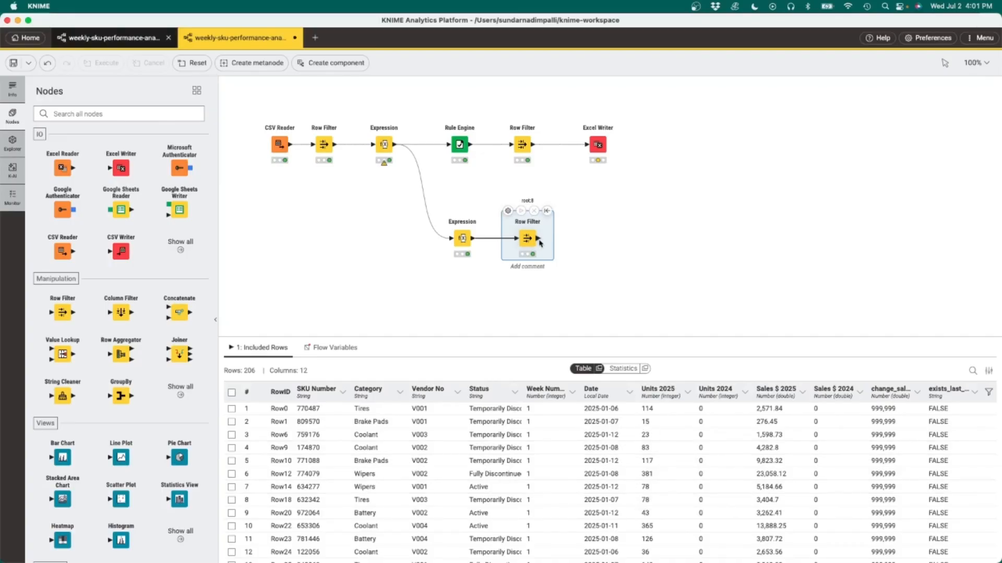
Step: Append an Excel Writer after the second Row Filter
mouse_move(540, 243)
drag(538, 239, 582, 239)
click(622, 348)
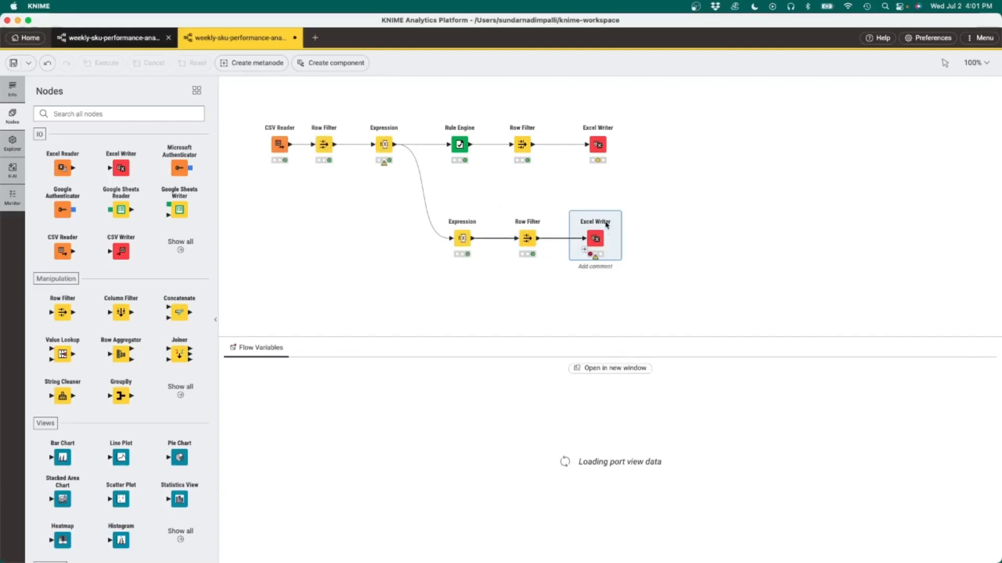
drag(606, 225, 661, 225)
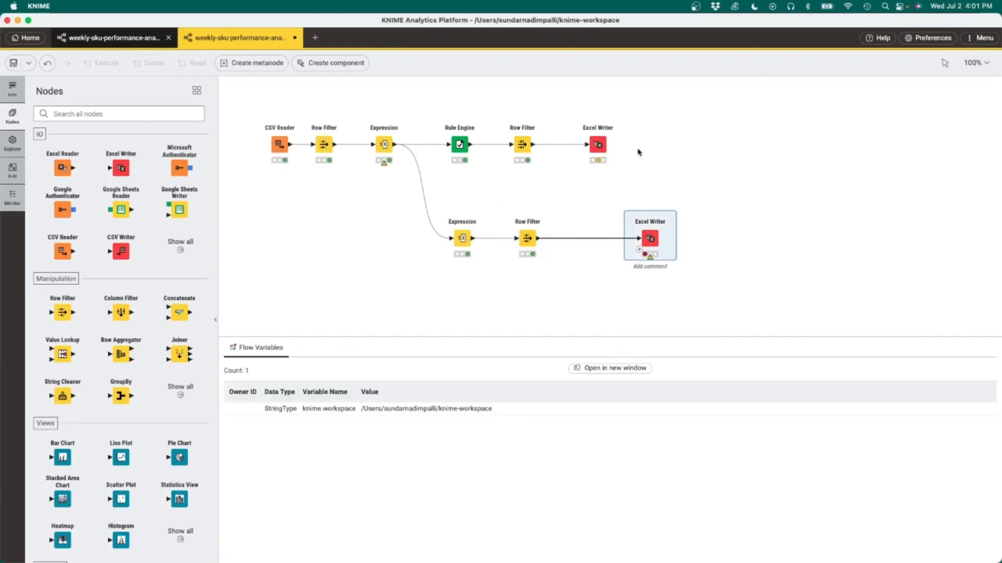
Step: Connect the first Excel Writer's variable output to the new Excel Writer
mouse_move(606, 137)
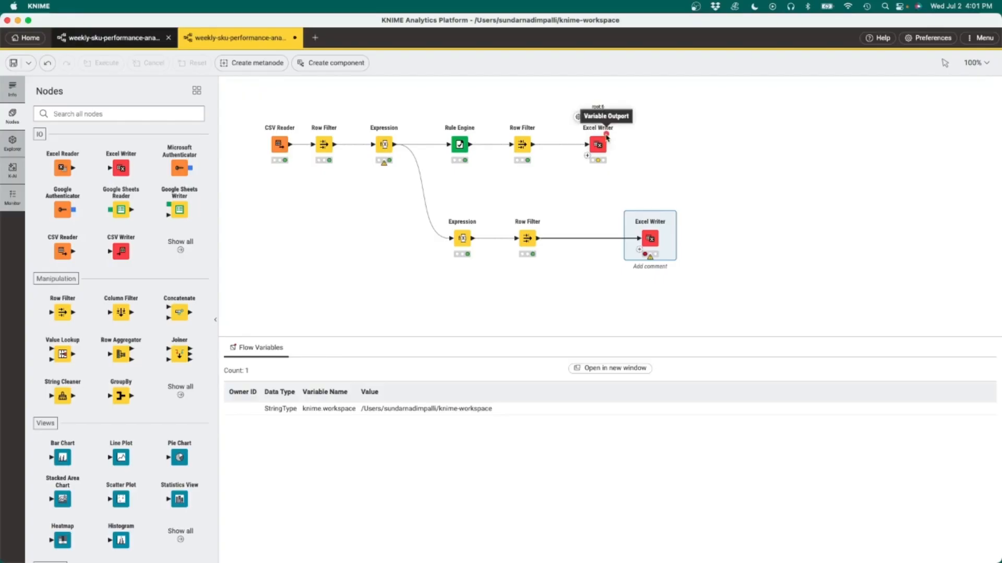
drag(606, 134, 644, 233)
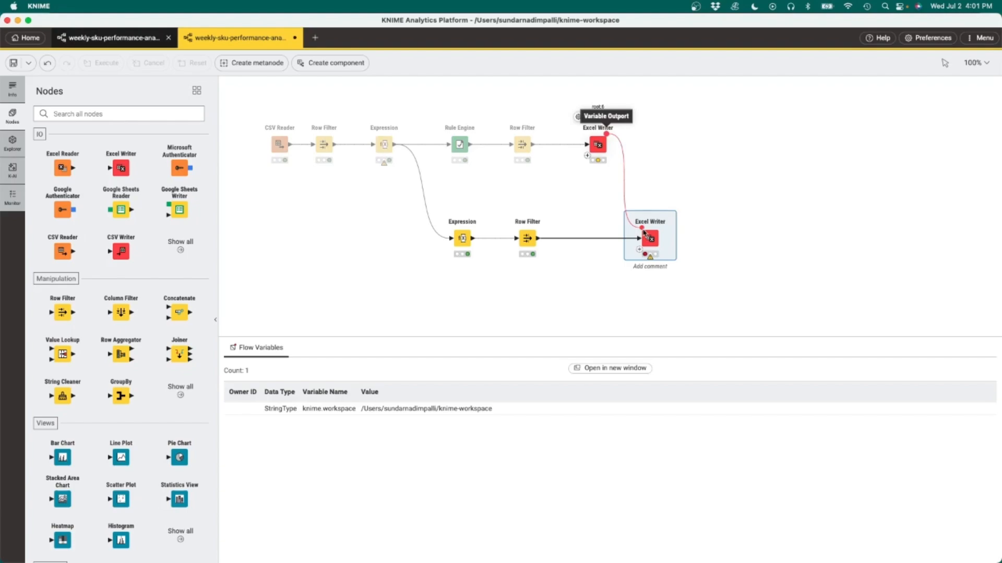
drag(644, 232, 642, 231)
click(630, 211)
Step: Control the new Excel Writer's file path with the file_path variable and set it to append if the file exists
click(732, 157)
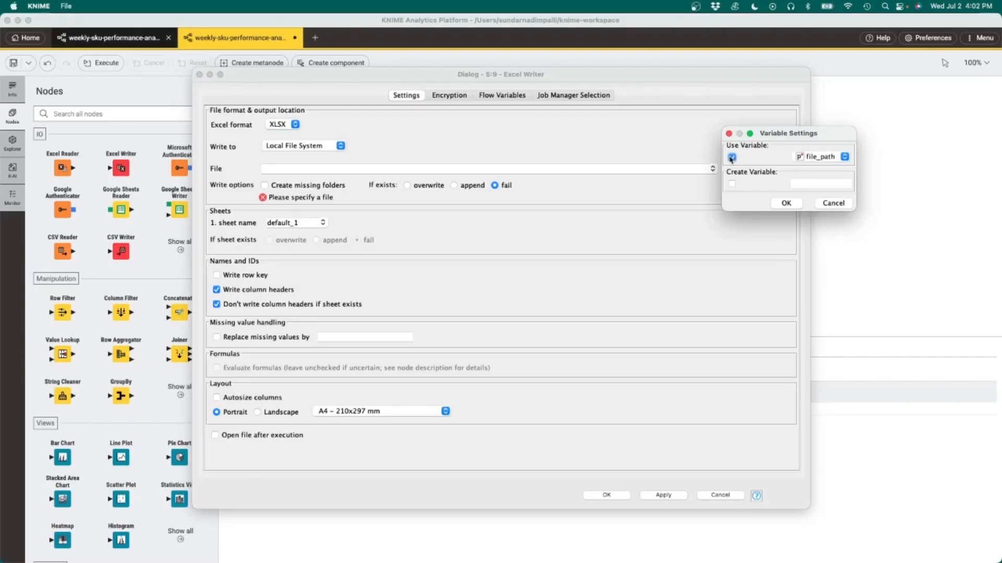
click(793, 207)
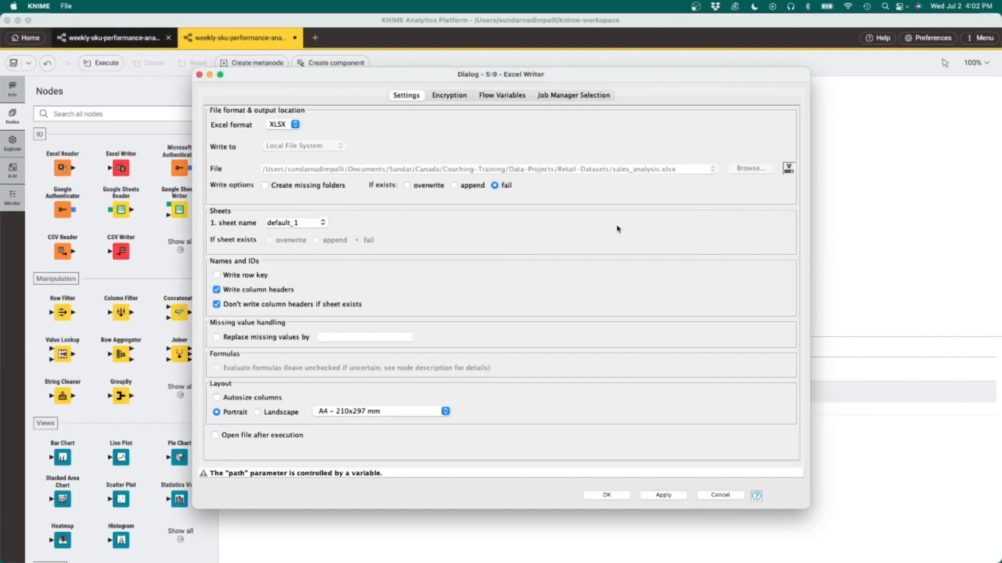
click(453, 186)
Step: Set the new Excel Writer's sheet name to u and save its settings
click(308, 223)
drag(308, 224, 259, 224)
text(un)
key(BackSpace)
text(u)
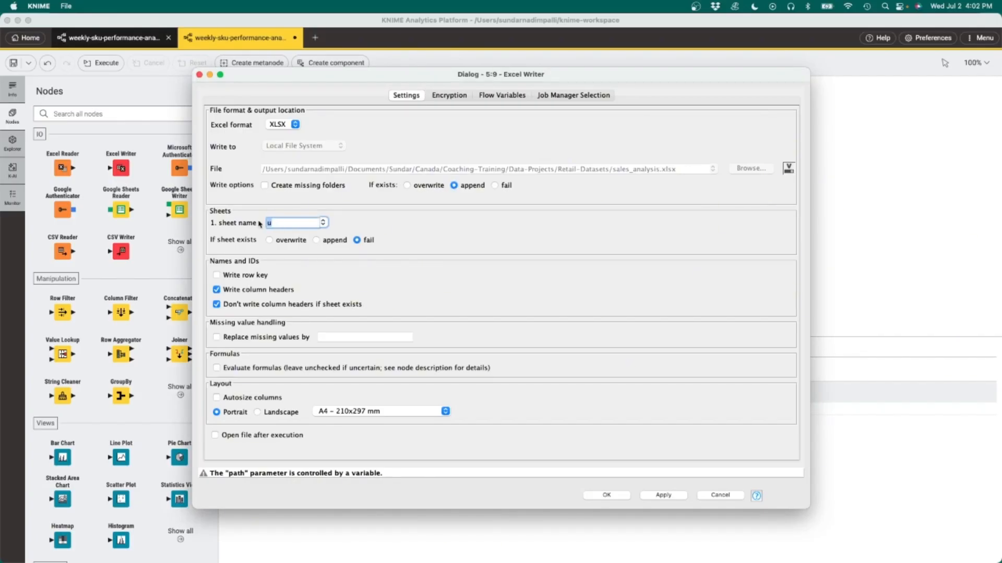
click(606, 495)
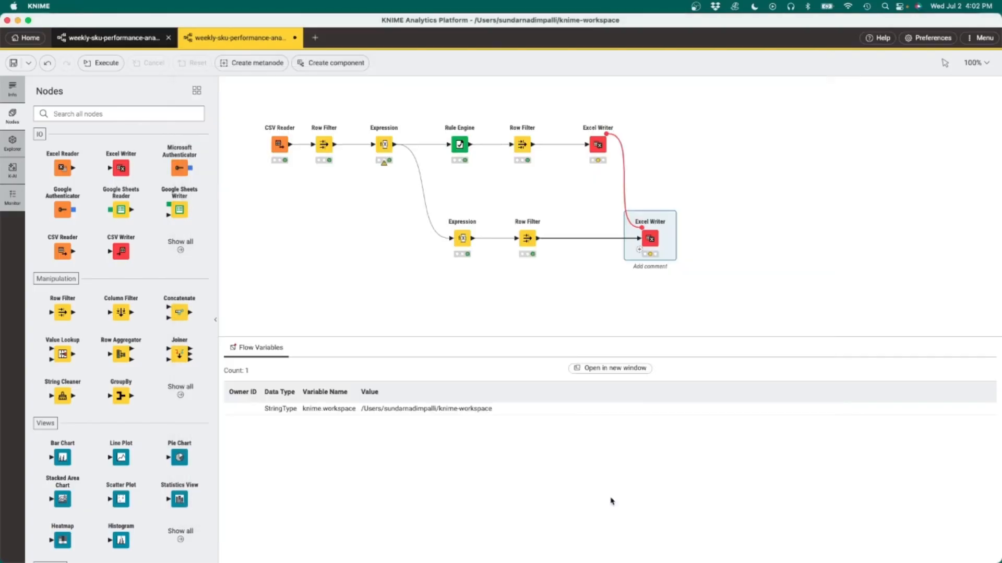
scroll(552, 290, down, 2)
scroll(554, 292, up, 1)
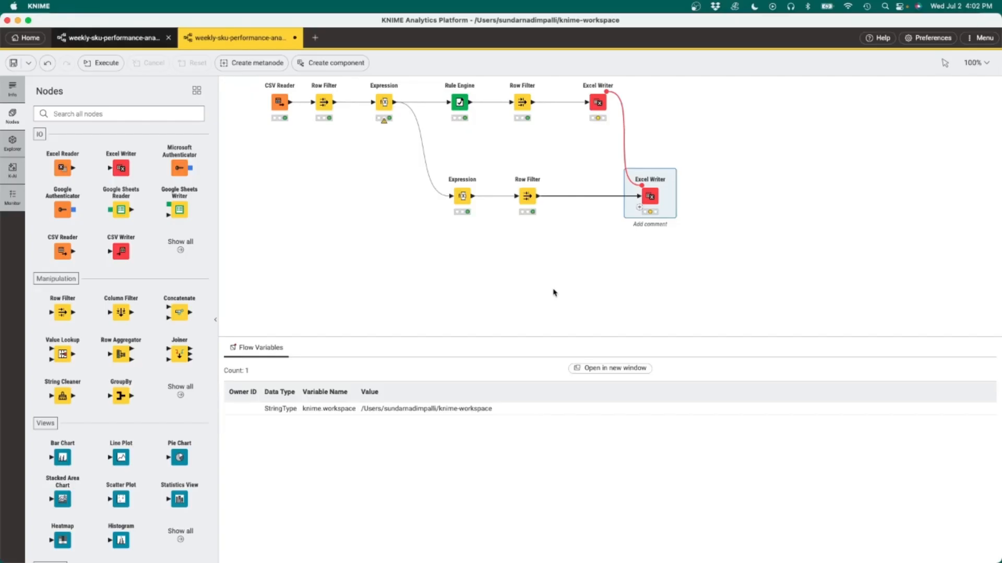
scroll(553, 294, down, 1)
scroll(553, 293, up, 1)
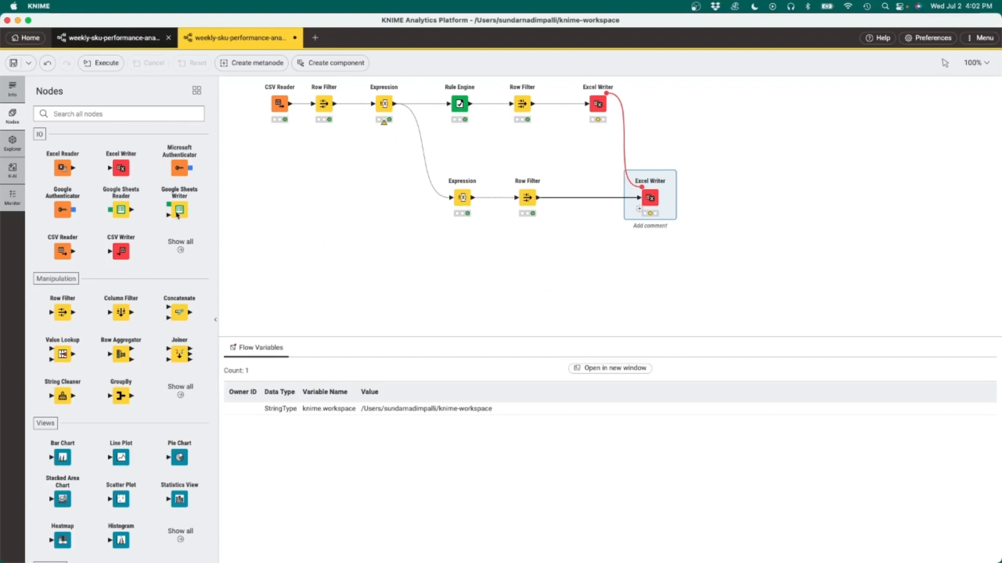
Step: Ask the K-AI assistant: "Given, I have a list of SKUs with corresponding sales, I want to identify those SKUs that contribute to 80% of total sales"
click(12, 170)
text(list of SKUs with corresponding)
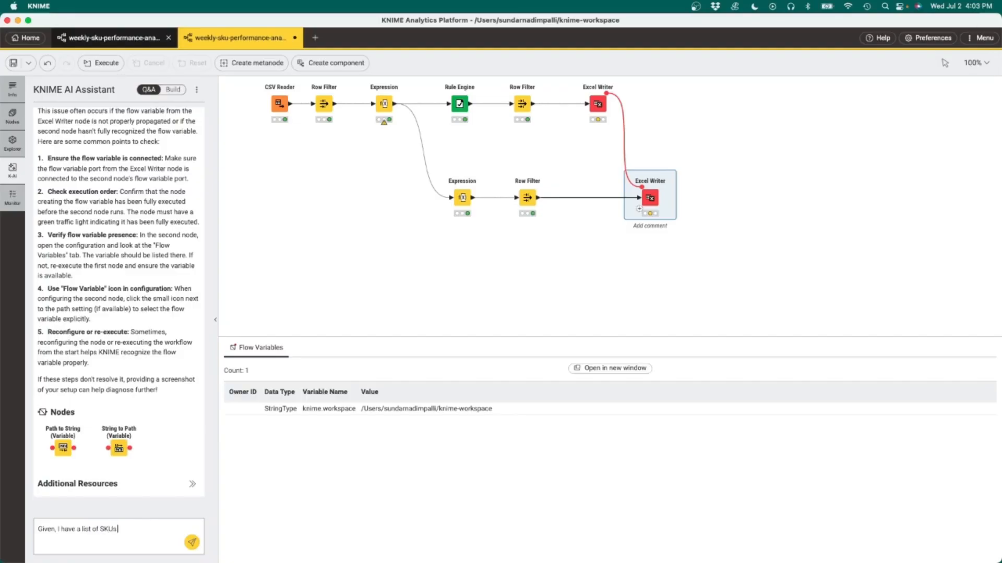
text( sales, I want t)
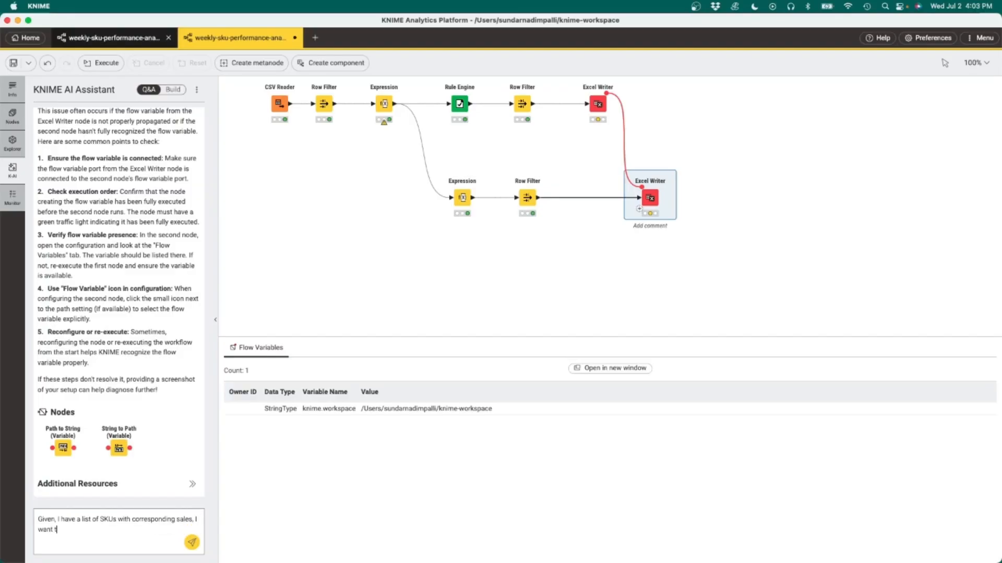
text(o identify those SKUs)
text( that contomu)
key(BackSpace)
key(BackSpace)
key(BackSpace)
text(ribute to)
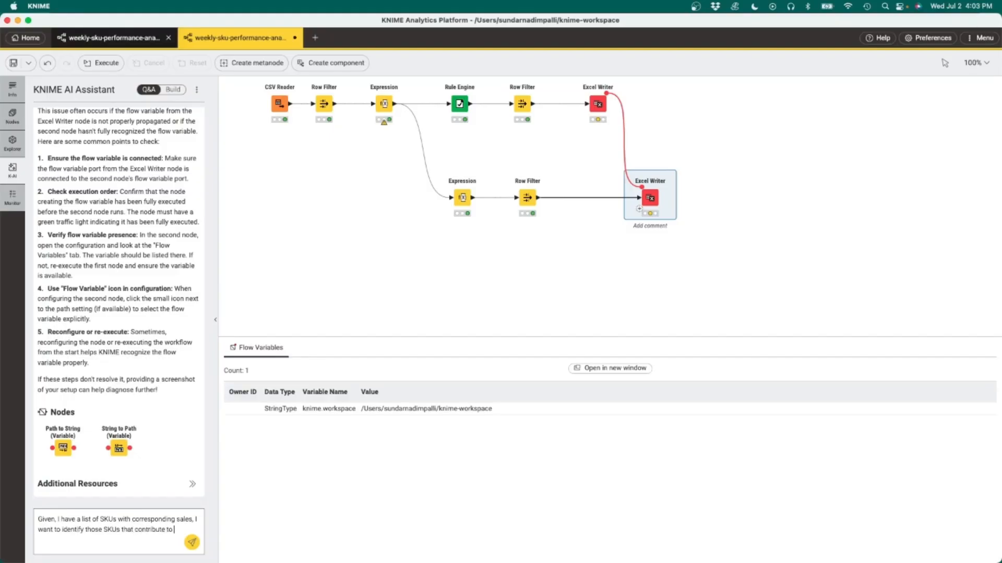
text( 80% of total sales)
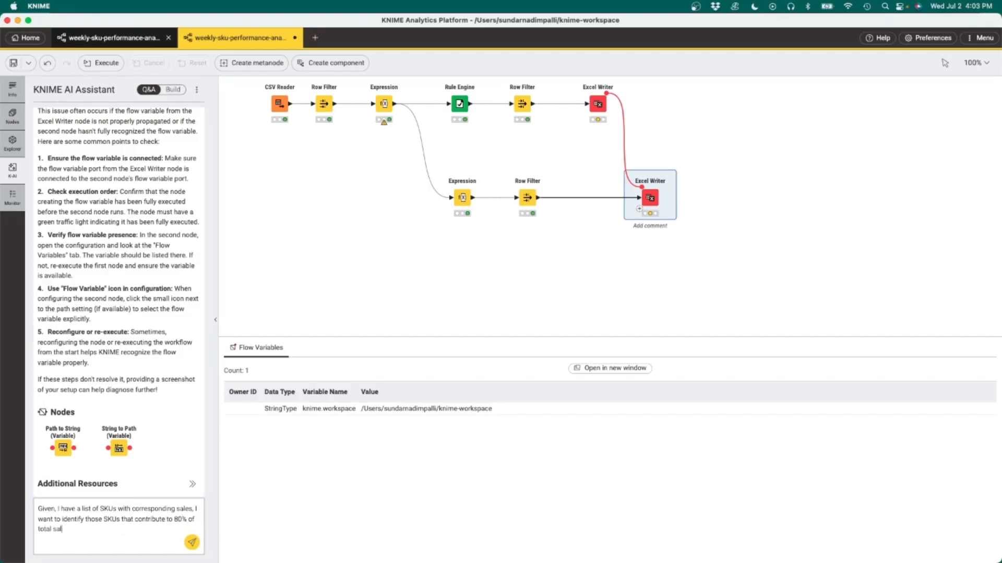
click(191, 543)
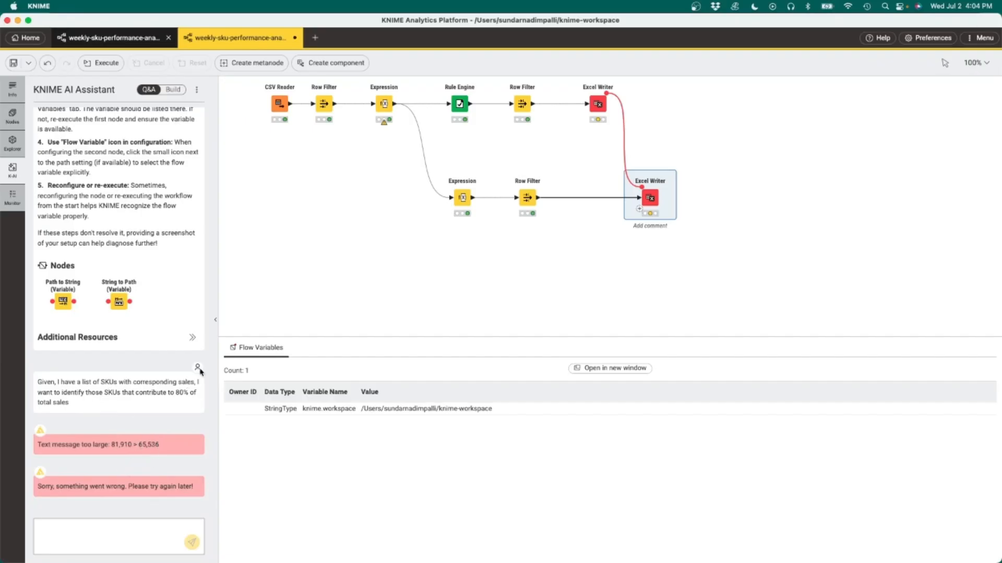
Step: Copy the same question and send it to the K-AI assistant again
drag(73, 403, 39, 383)
key(super+c)
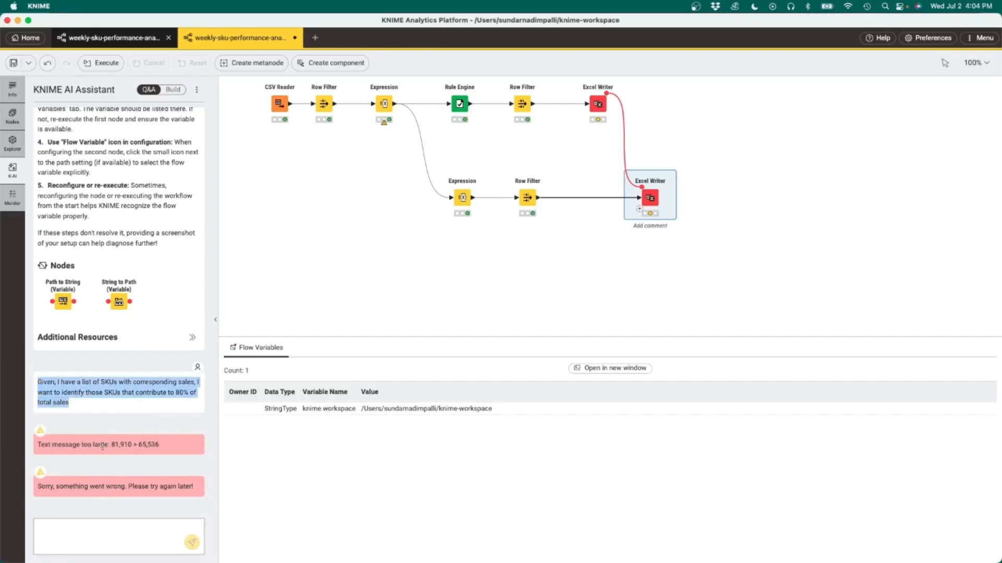
click(109, 528)
key(super+v)
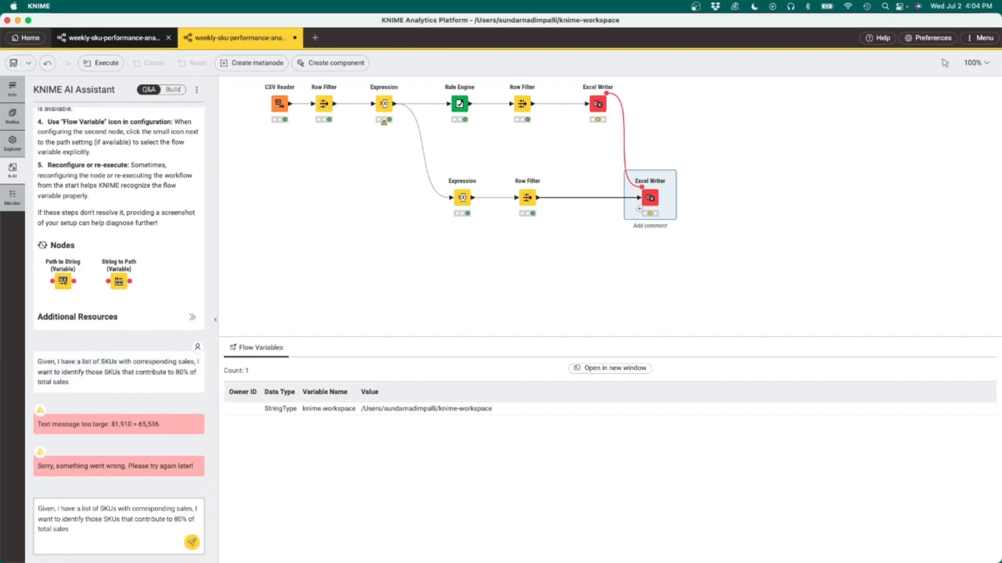
key(Return)
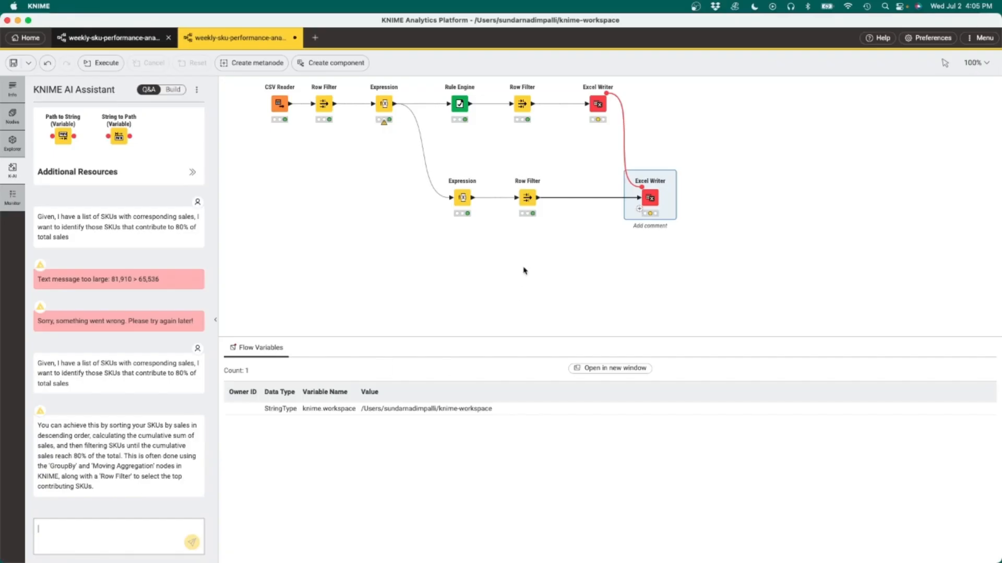
Step: Append a GroupBy node to the first Expression node's output
drag(395, 104, 424, 203)
drag(452, 267, 450, 277)
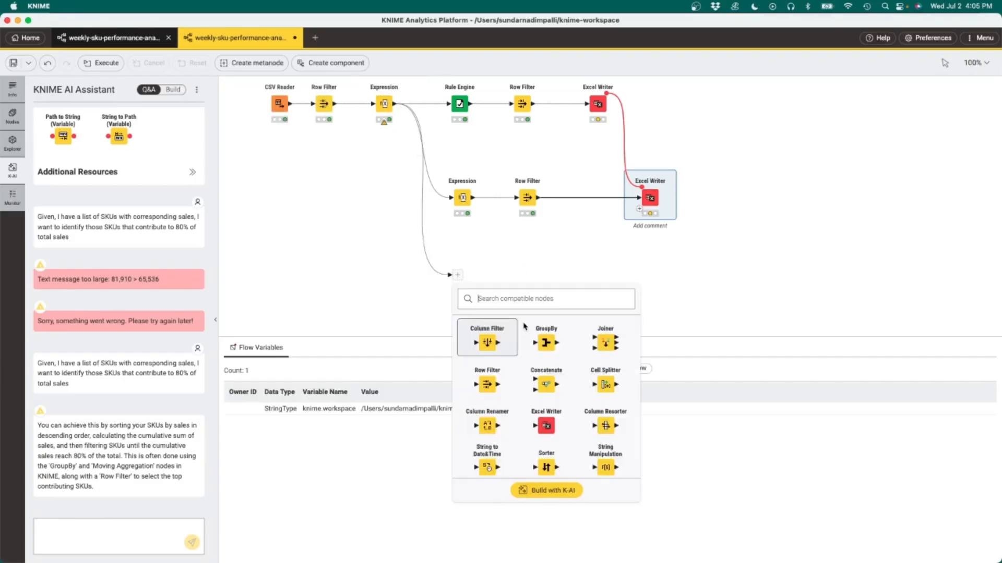
click(546, 344)
Step: Configure the GroupBy to group by Week Number and sum Sales $ 2025, then execute it
click(443, 249)
click(323, 251)
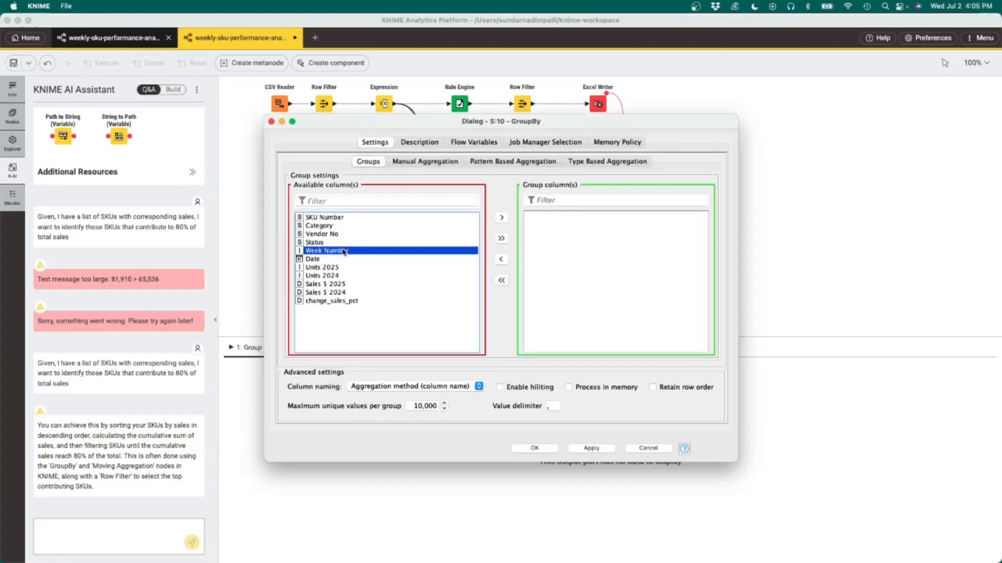
click(501, 218)
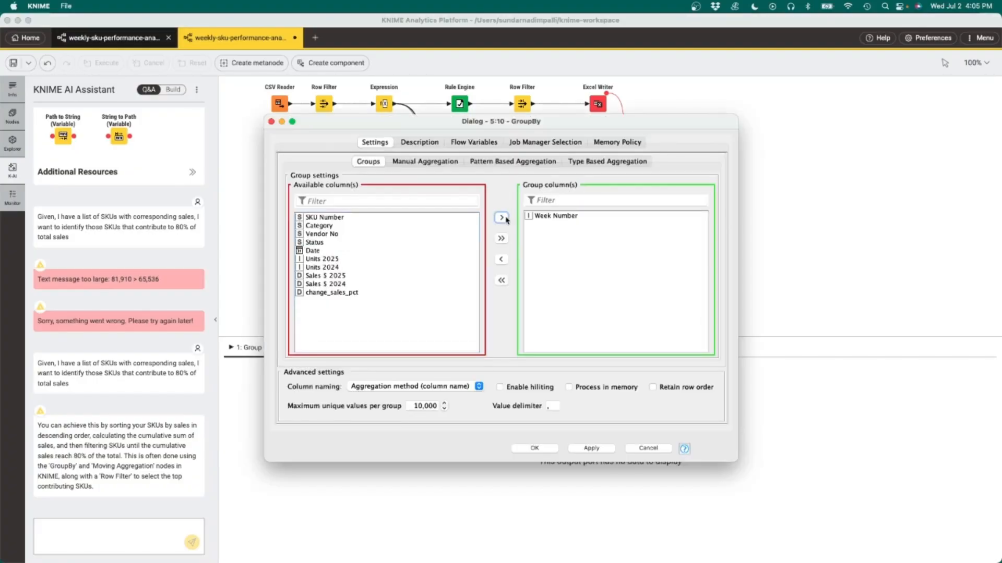
click(425, 162)
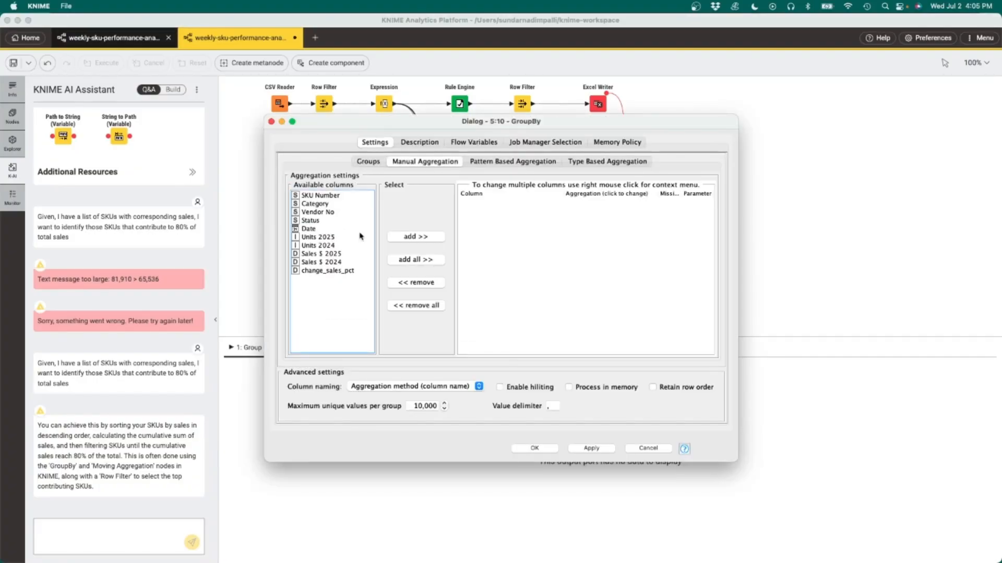
click(322, 254)
click(415, 237)
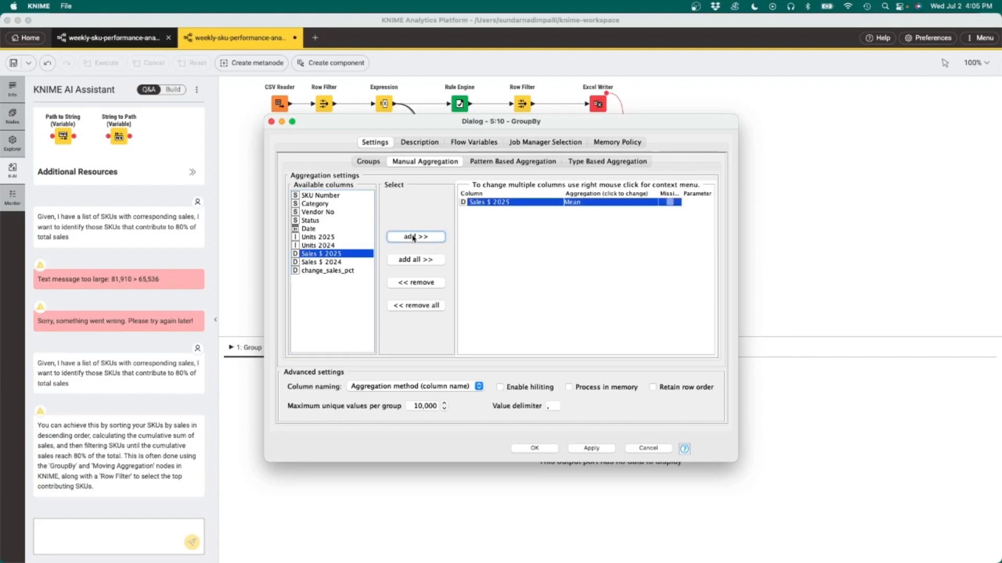
click(579, 202)
click(608, 261)
click(534, 448)
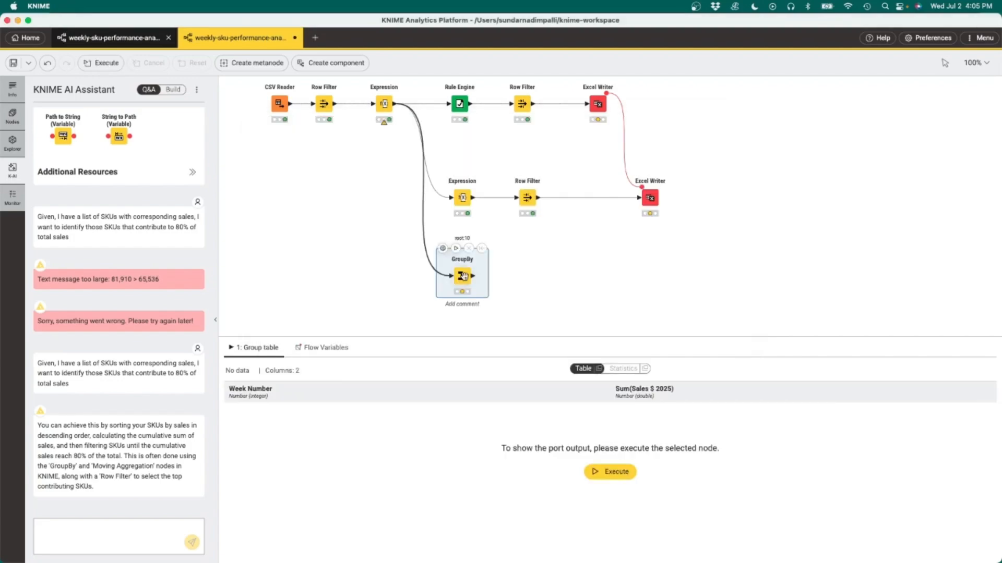
click(610, 471)
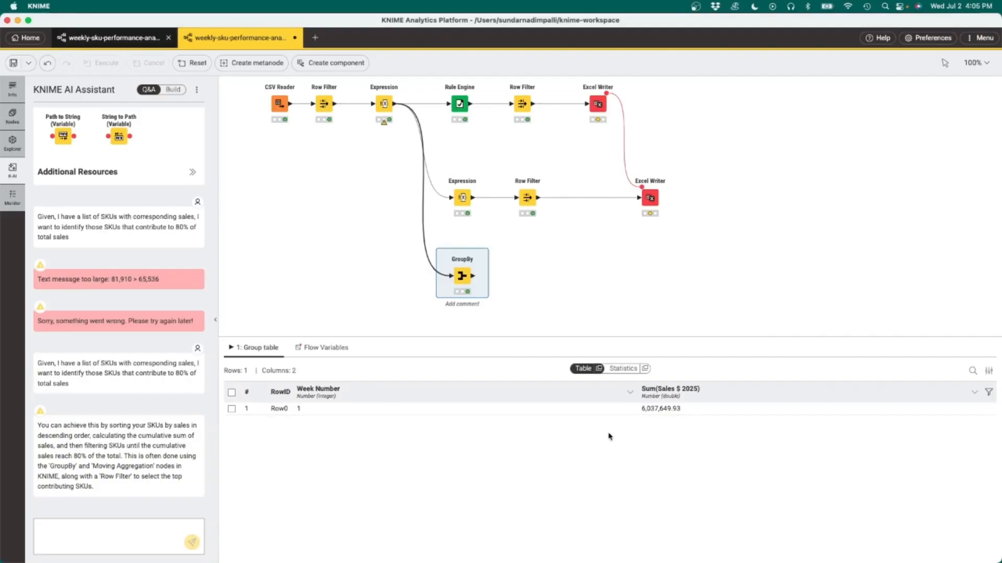
Step: Append an Expression after the GroupBy computing $["Sum(Sales $ 2025)"] * 0.8 into a new column 80pct_sales
mouse_move(462, 275)
drag(475, 278, 522, 276)
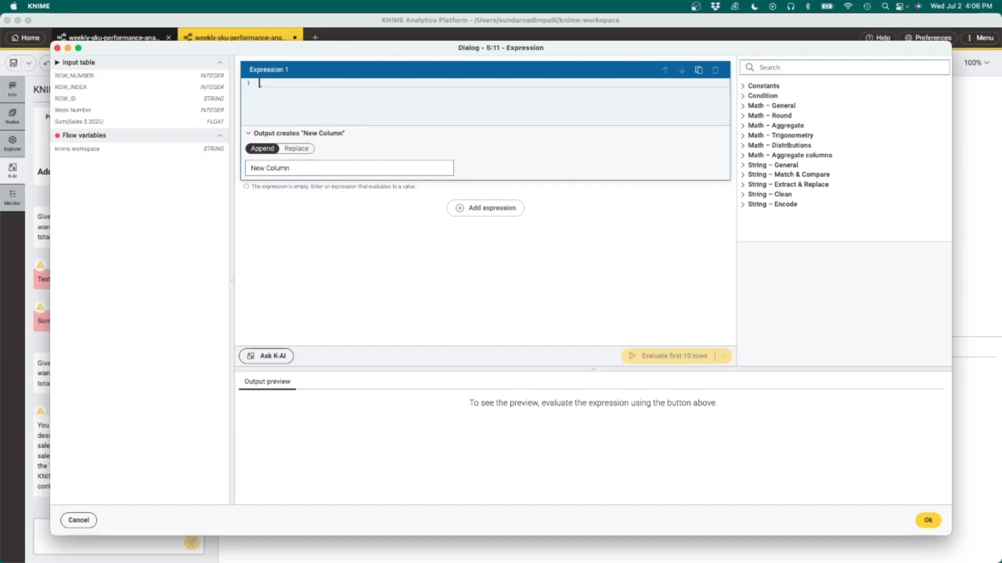
drag(78, 121, 347, 101)
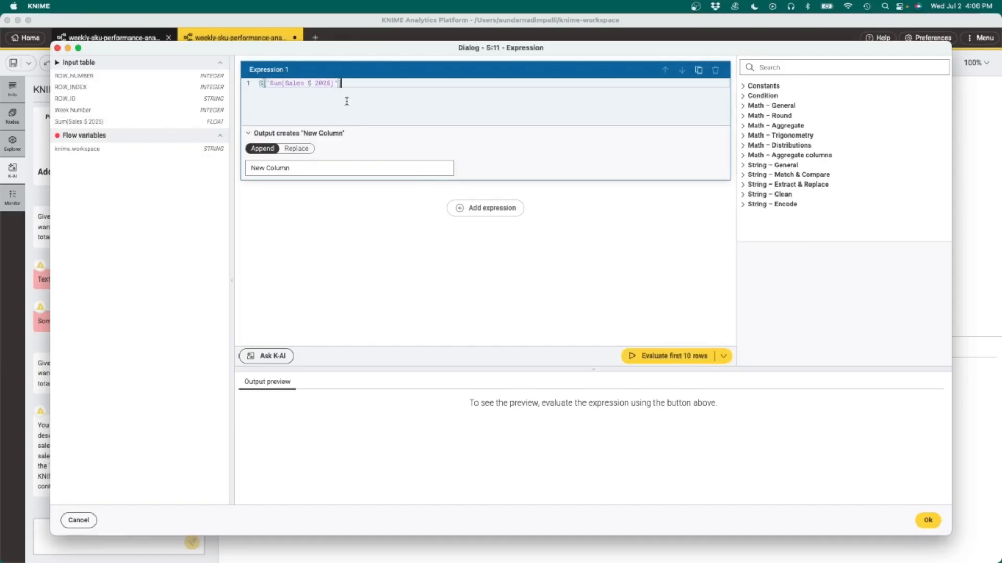
text(* )
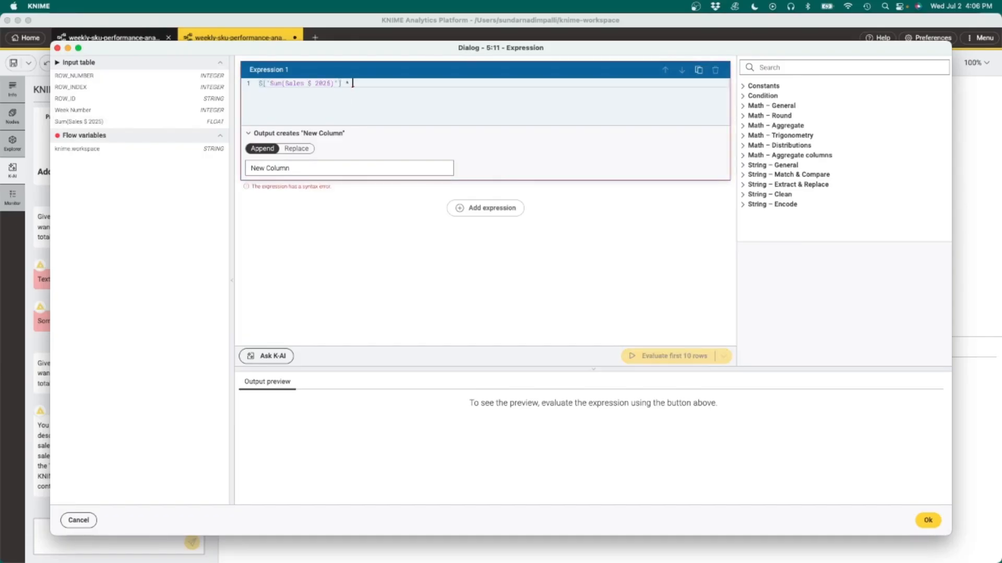
text(0.8)
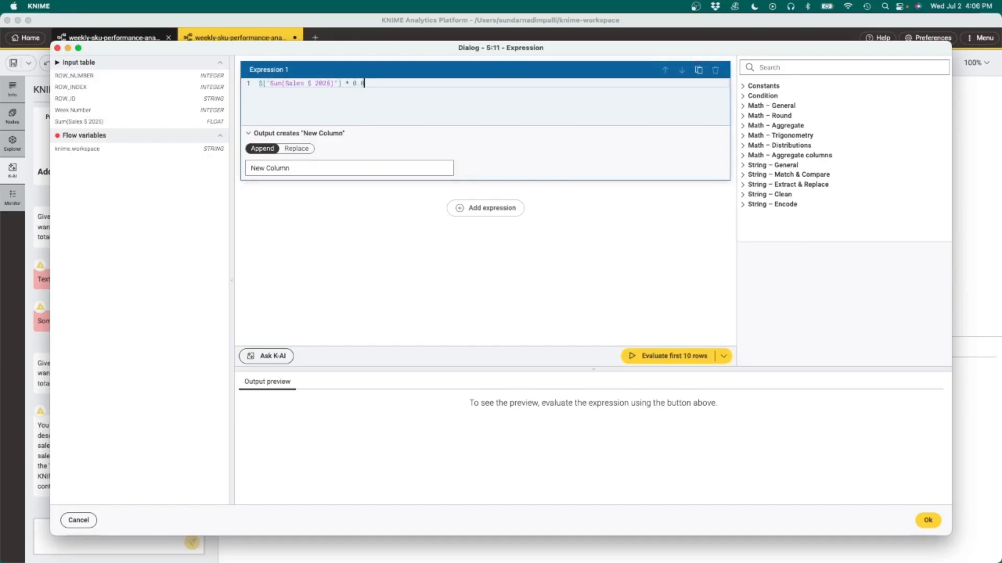
triple_click(248, 168)
text(80pct_sales)
click(928, 520)
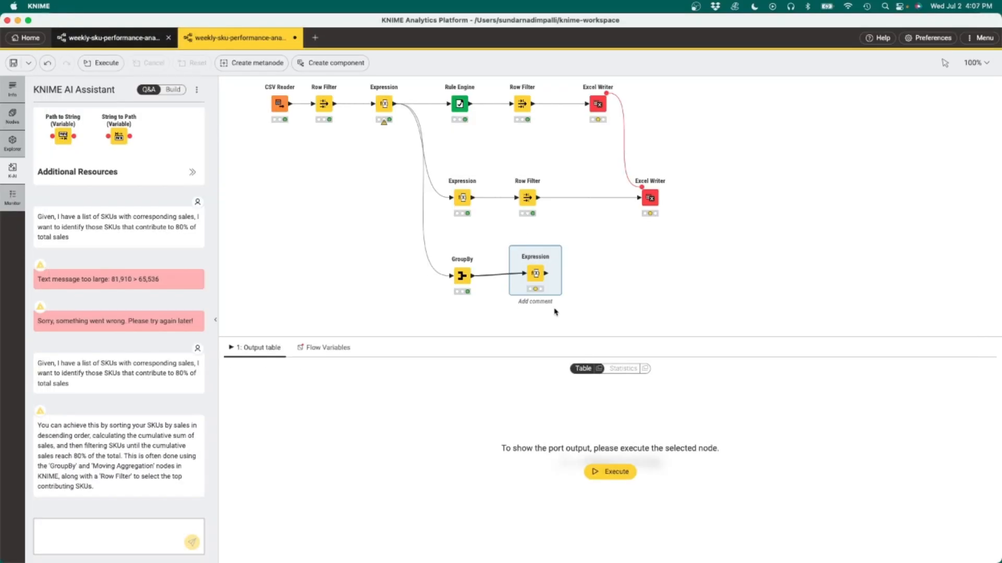
Step: Execute the new Expression node and inspect its output table
click(528, 247)
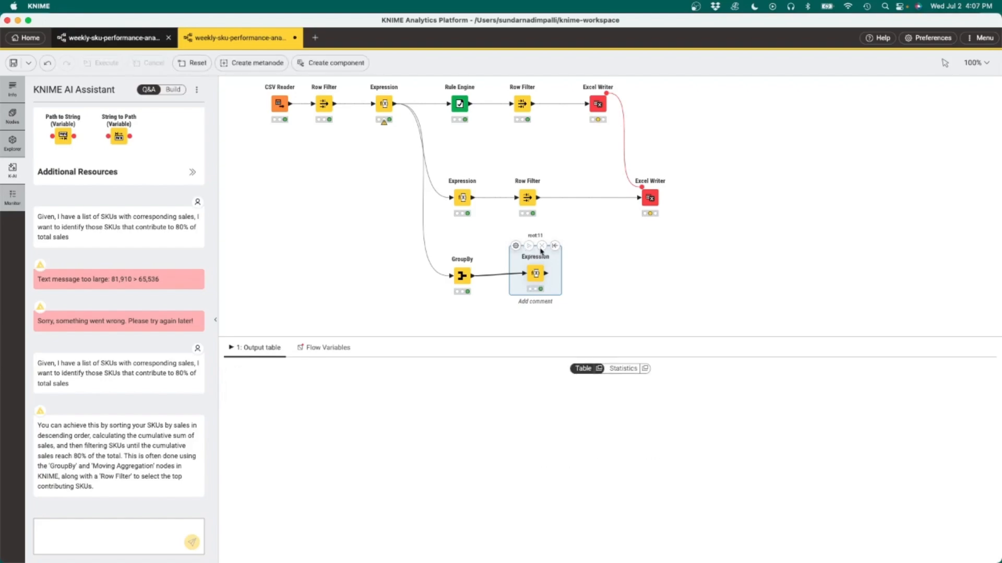
mouse_move(538, 274)
scroll(594, 277, down, 3)
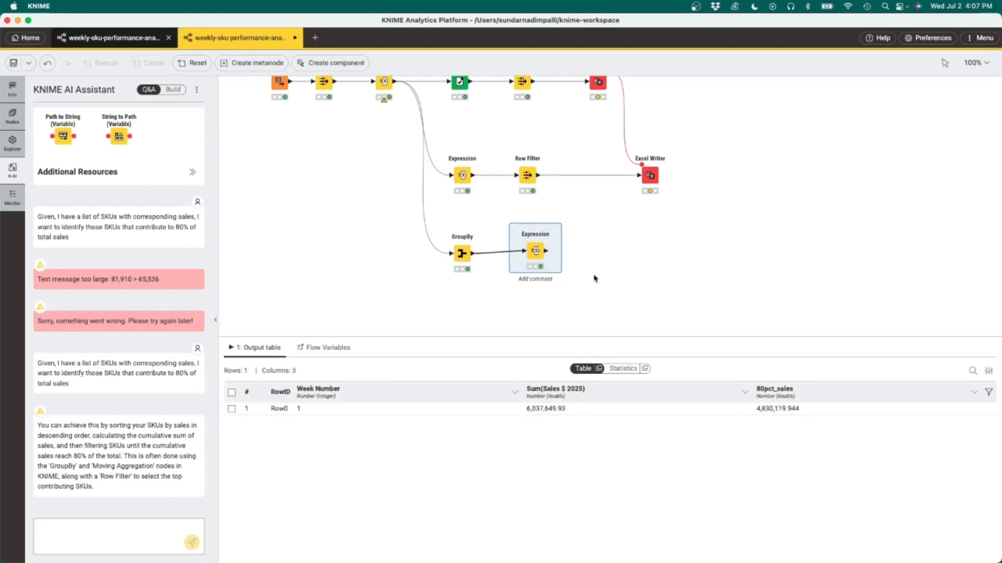
scroll(433, 282, up, 2)
Step: Append another GroupBy to the first Expression, grouping by SKU Number, Category, Vendor No, Status and Week Number
drag(394, 90, 454, 324)
drag(453, 321, 455, 322)
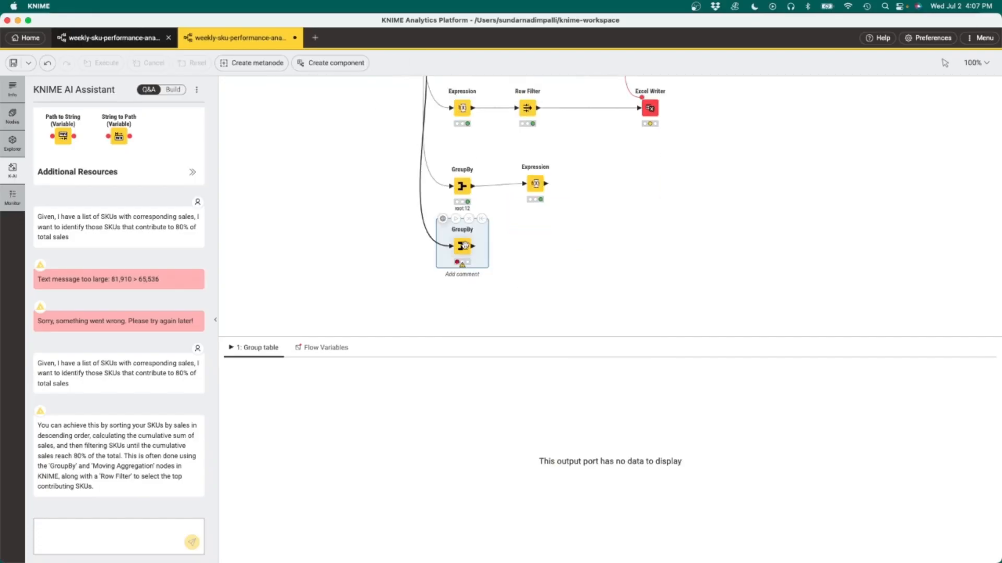
double_click(464, 244)
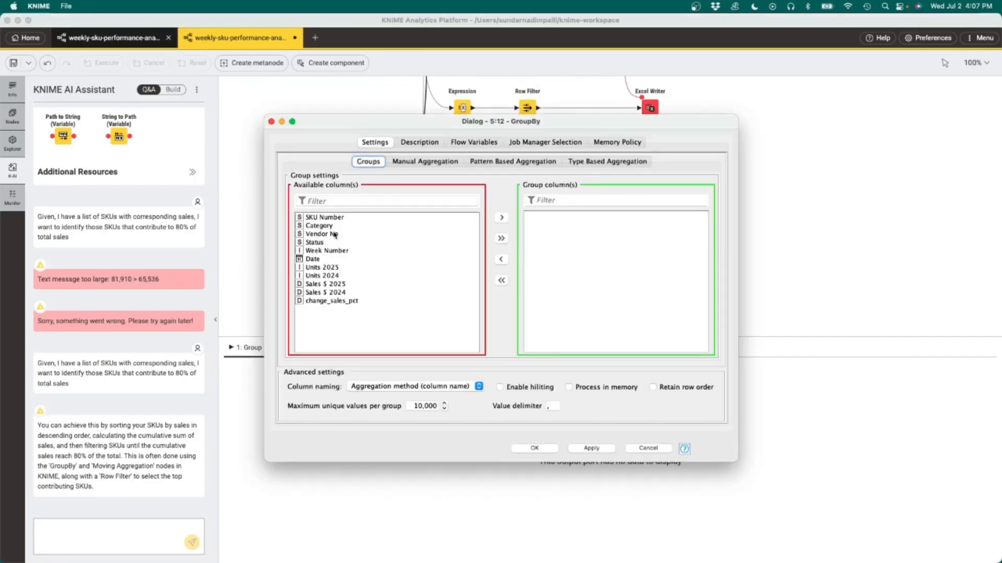
click(329, 220)
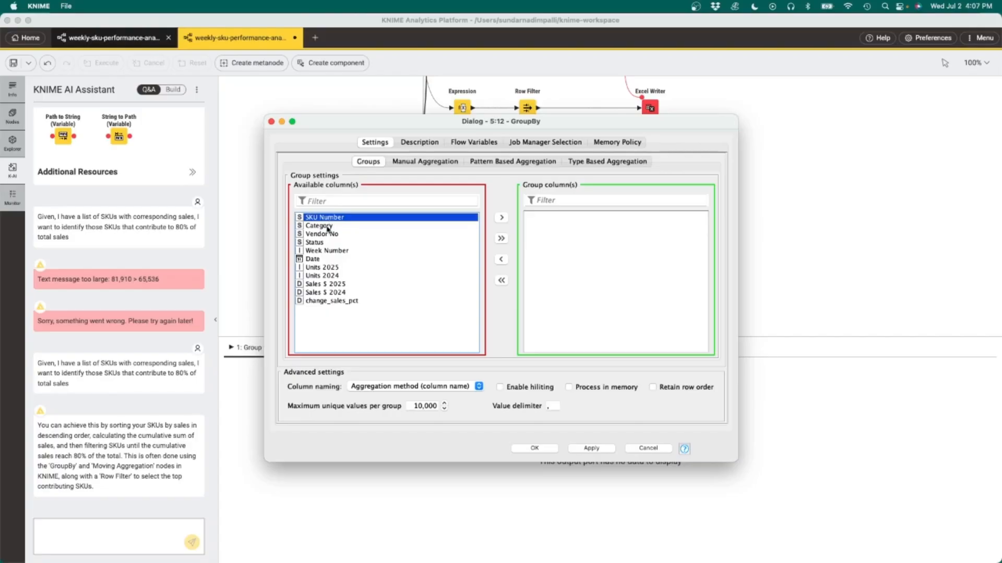
shift+click(328, 227)
shift+click(328, 234)
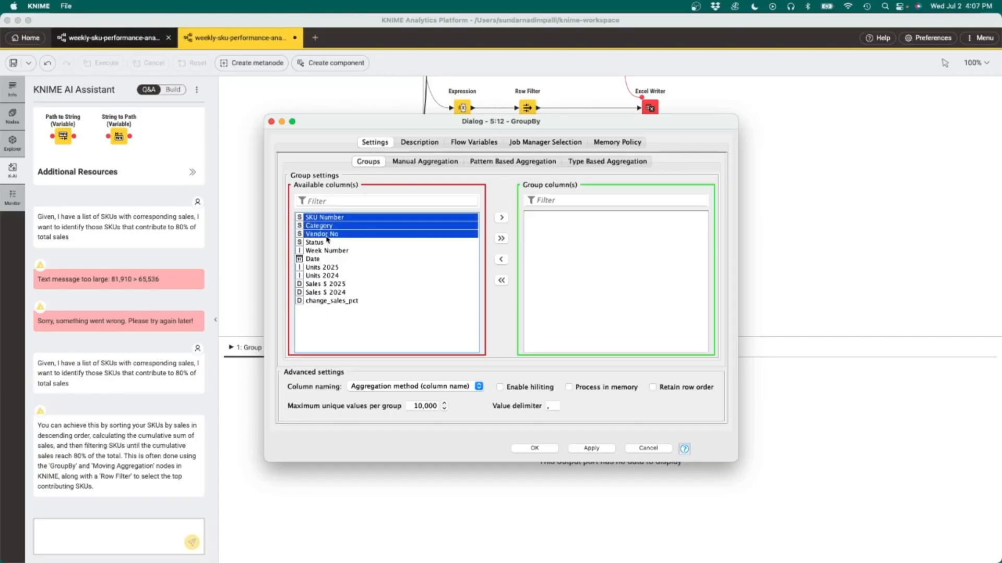
shift+click(320, 243)
click(426, 162)
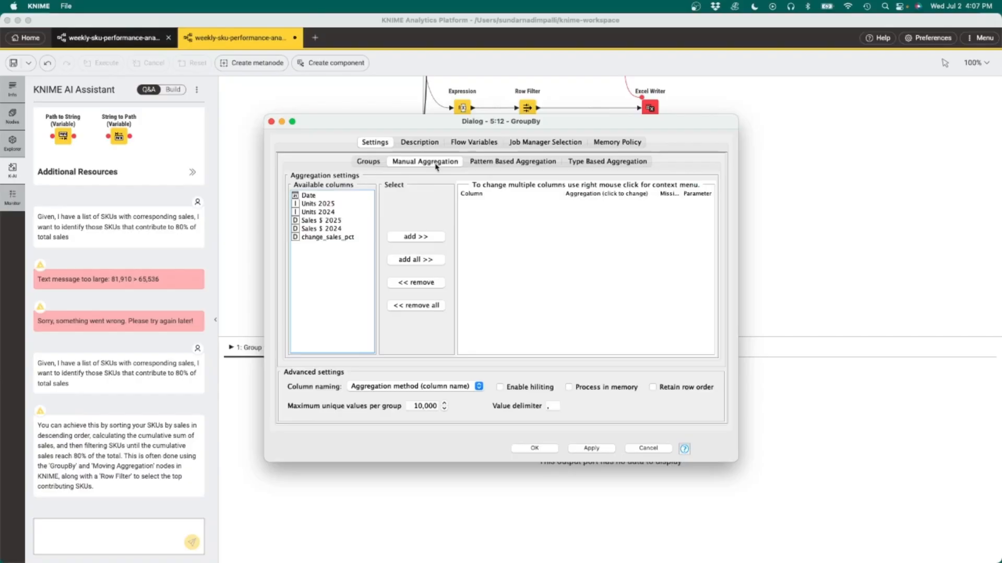
Step: Aggregate Sales $ 2025 as Sum in the second GroupBy, save, and execute it
click(333, 220)
click(424, 237)
click(586, 202)
click(578, 258)
click(535, 448)
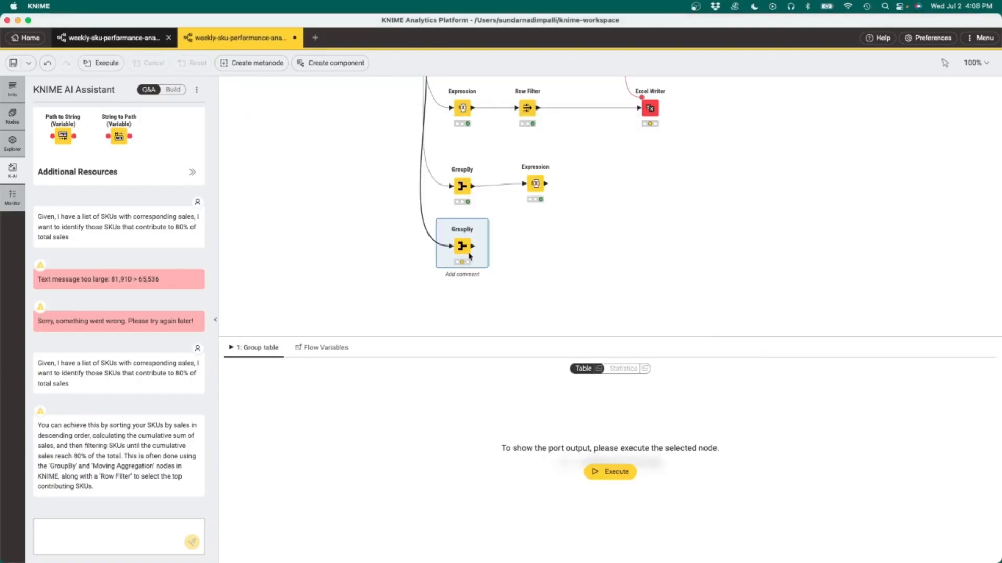
click(455, 219)
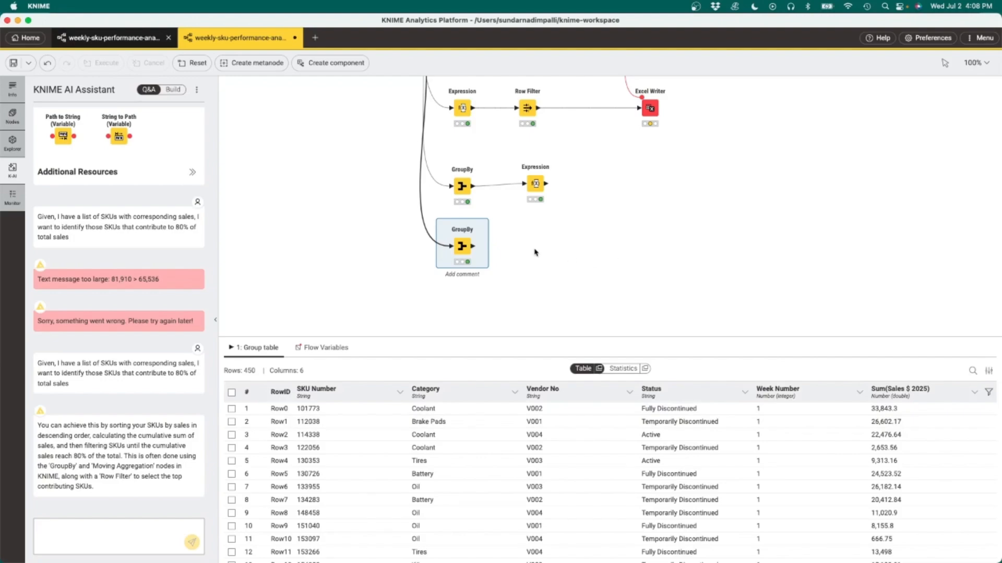
Step: Append a Sorter after the second GroupBy and save its sort on Sum(Sales $ 2025)
drag(473, 247, 523, 249)
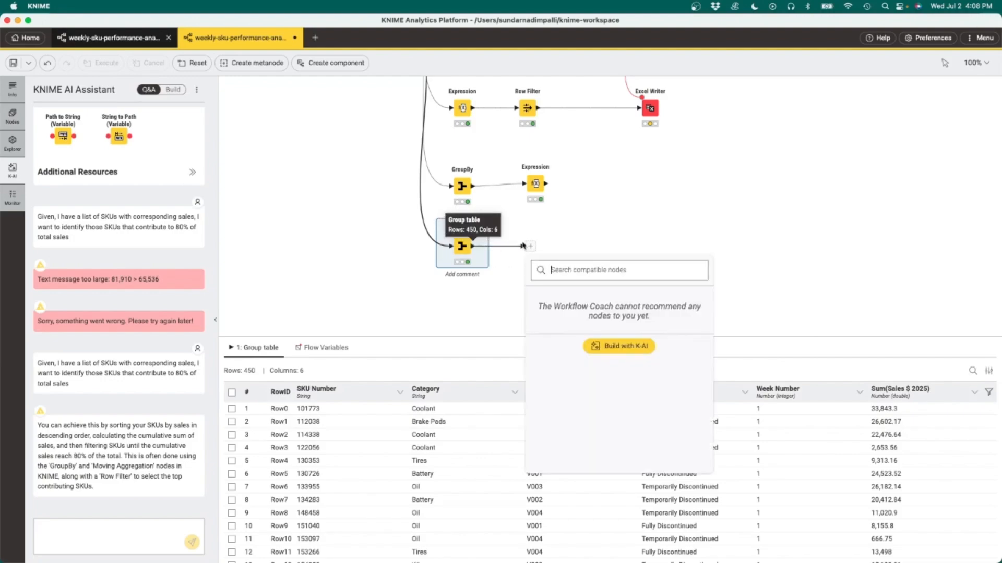
click(619, 357)
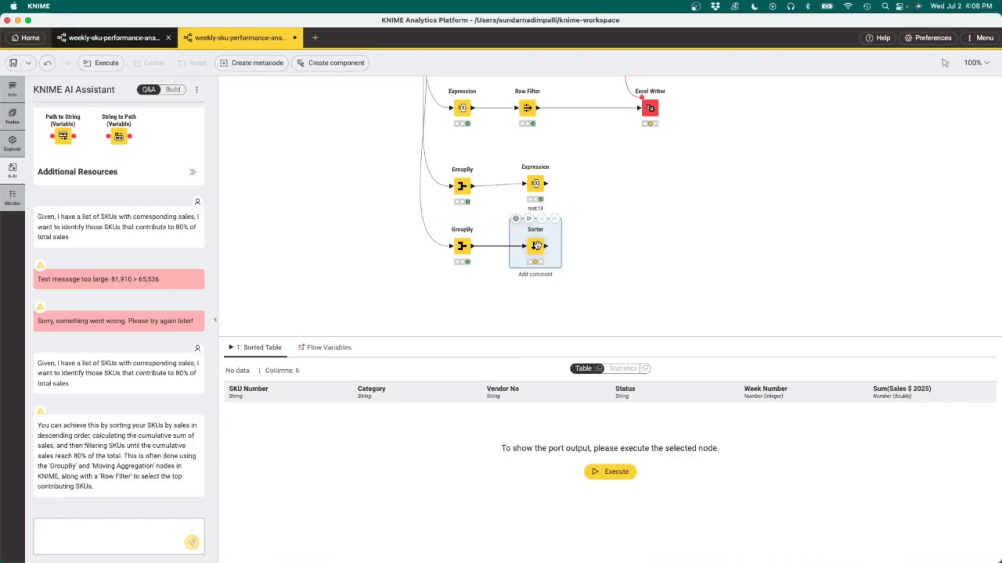
double_click(536, 245)
click(436, 249)
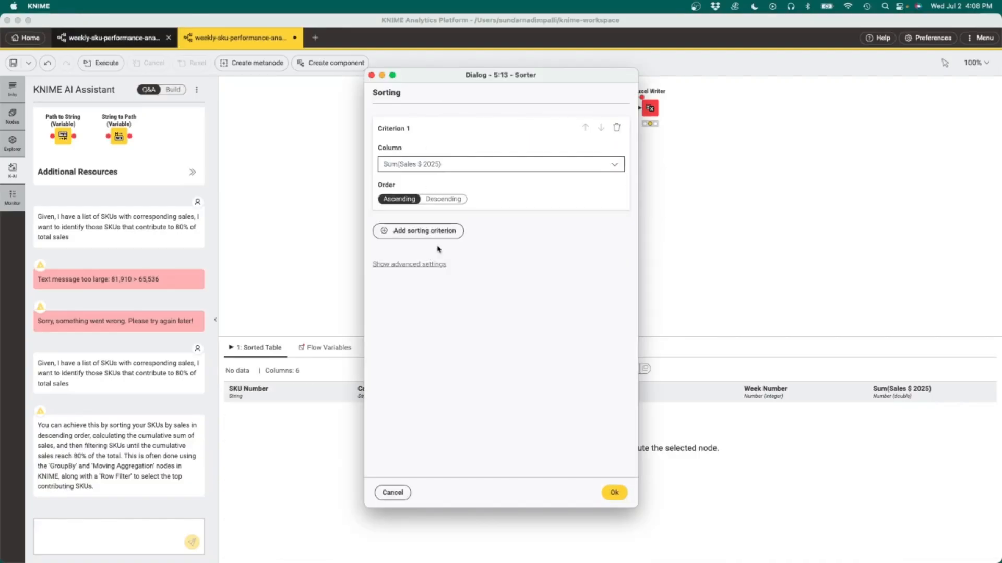
click(613, 492)
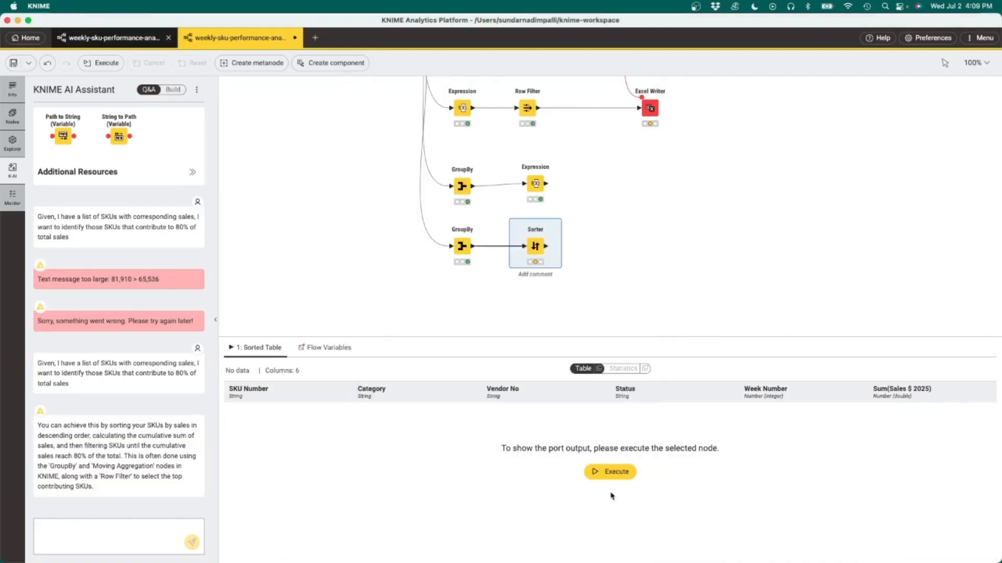
Step: Execute the Sorter and append a Column Renamer that renames Sum(Sales $ 2025) to SKU_Sales_2025
click(609, 472)
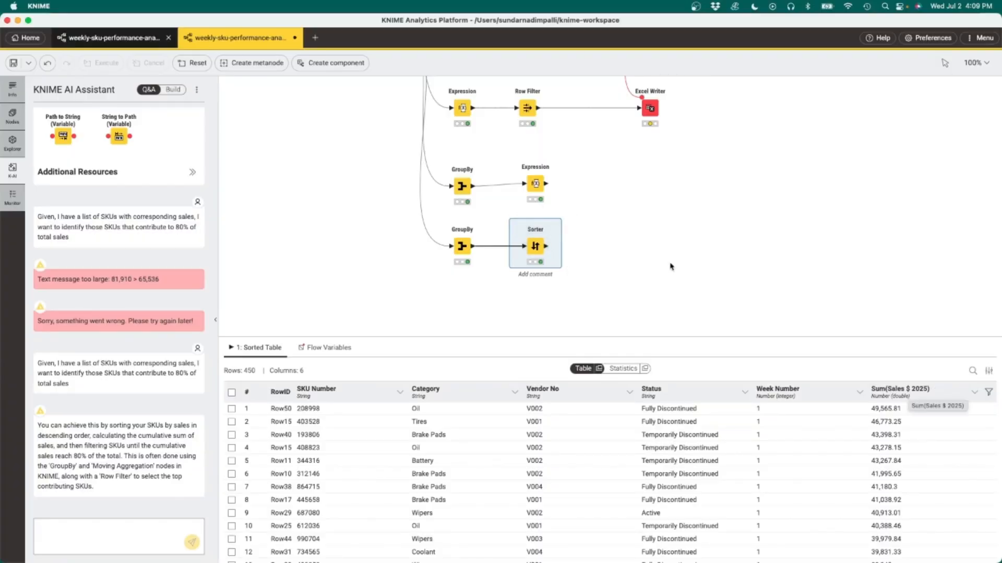
drag(546, 247, 589, 247)
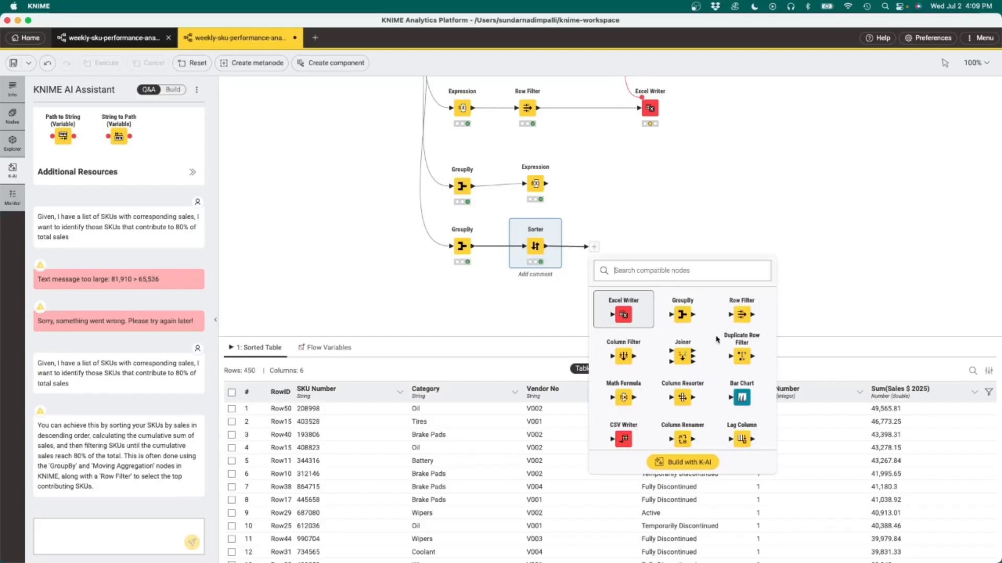
click(687, 433)
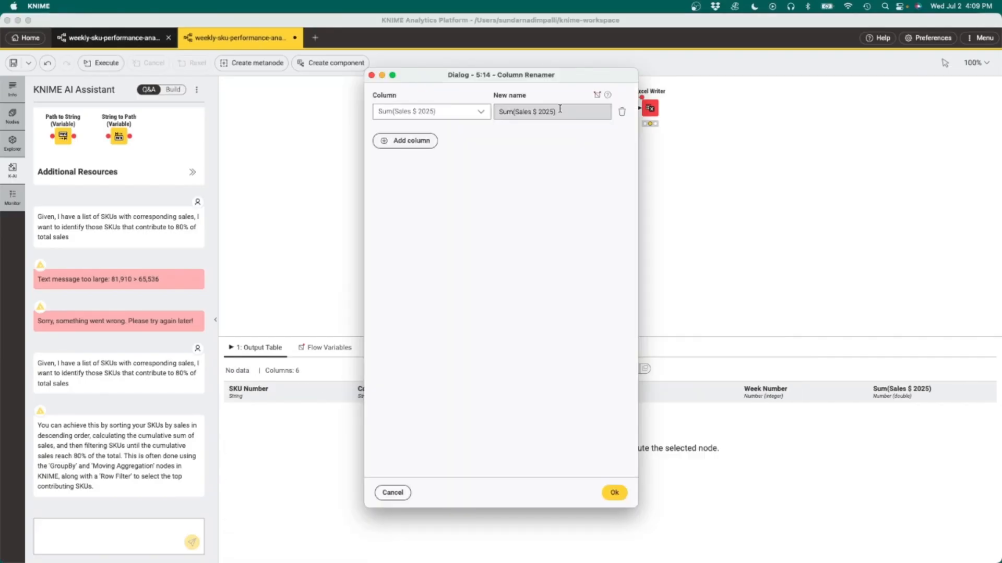
drag(559, 110, 444, 137)
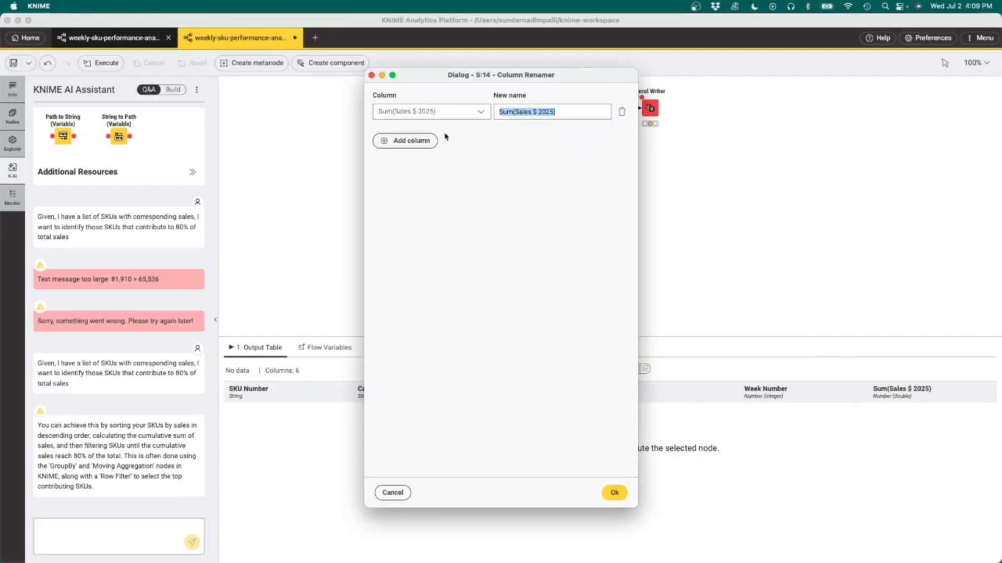
text(SKU_Sales_2025)
click(617, 493)
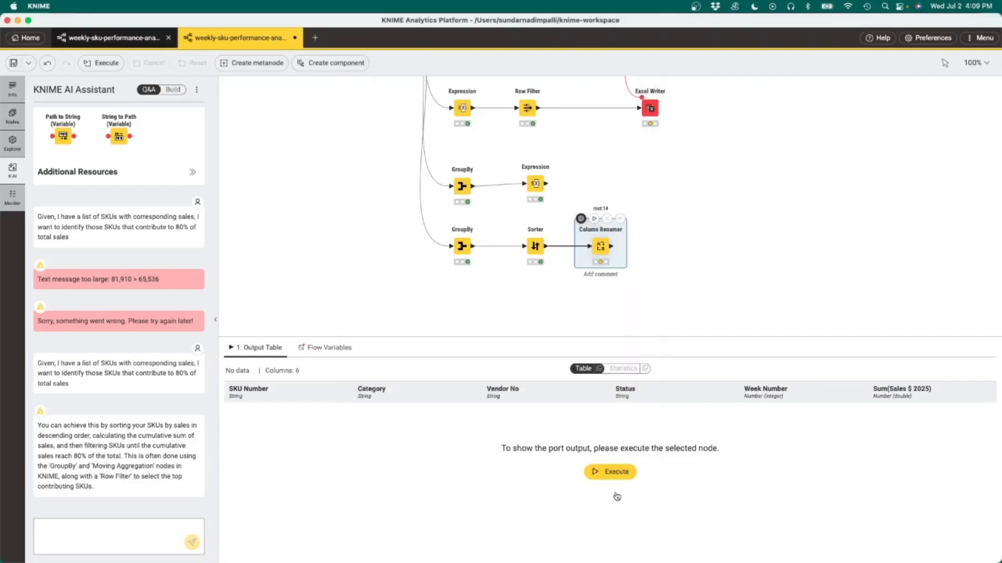
Step: Execute the Column Renamer node
mouse_move(603, 244)
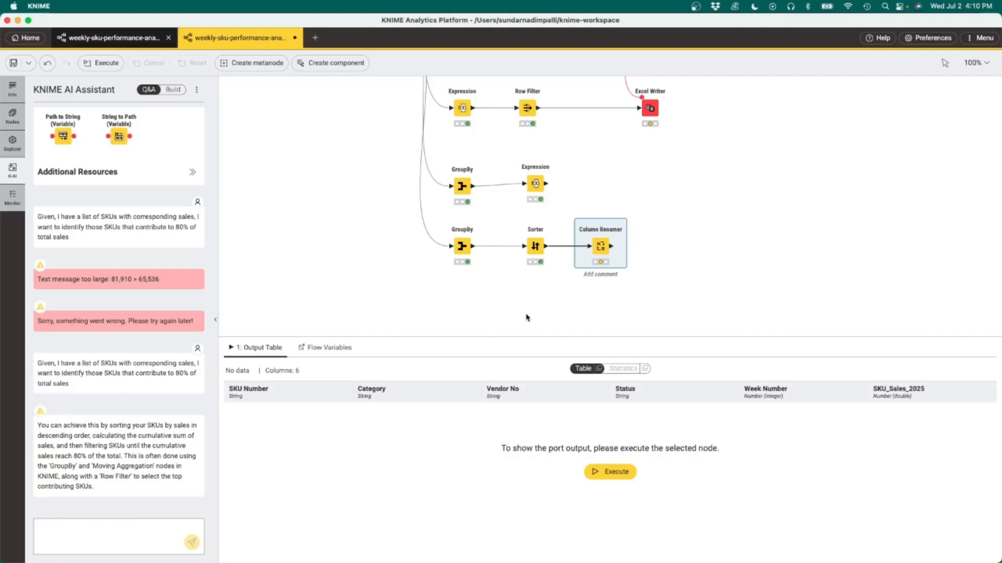
mouse_move(597, 222)
click(595, 219)
Step: Append a Moving Aggregator computing a cumulative Sum of SKU_Sales_2025
drag(611, 247, 655, 249)
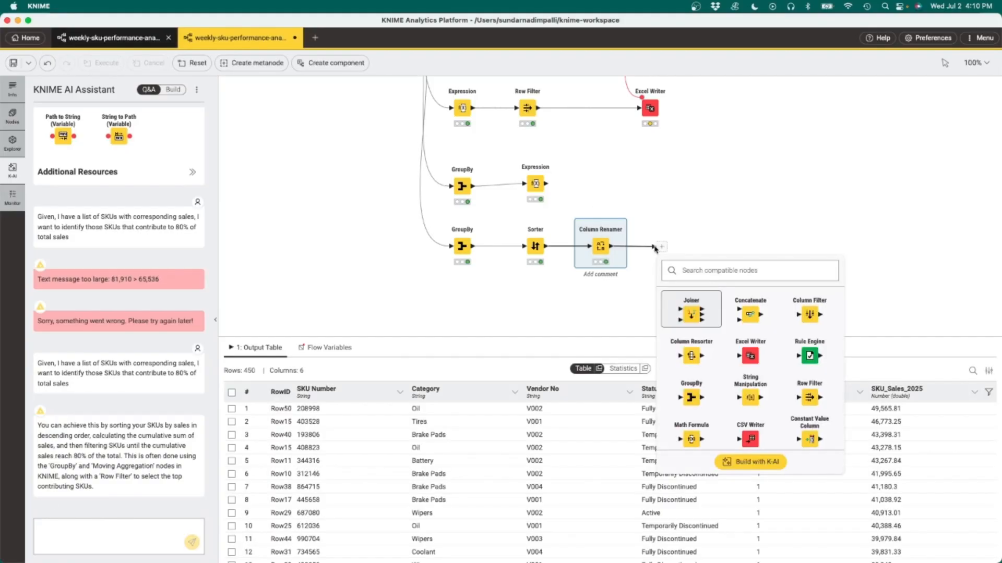
text(moving agg)
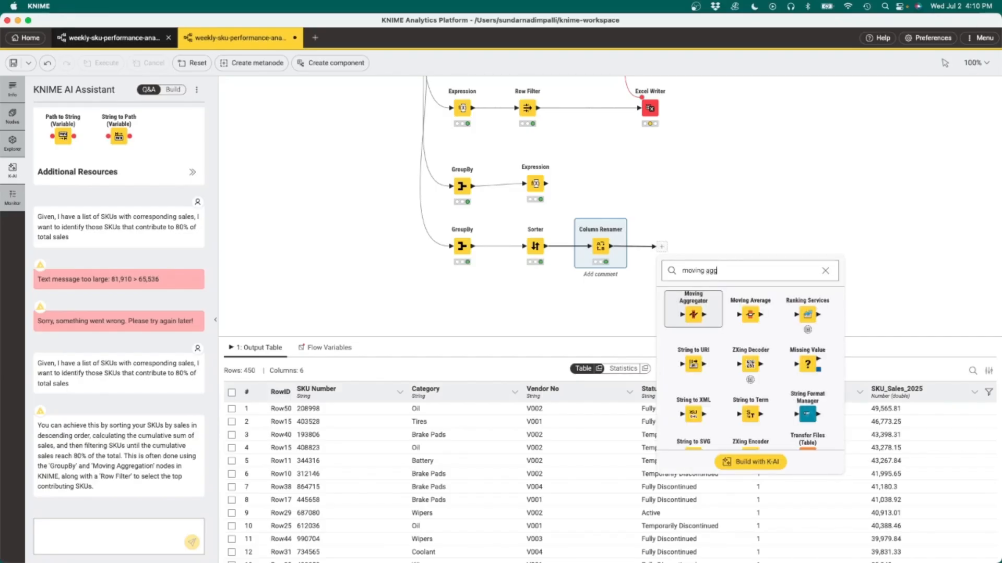
click(694, 319)
double_click(669, 248)
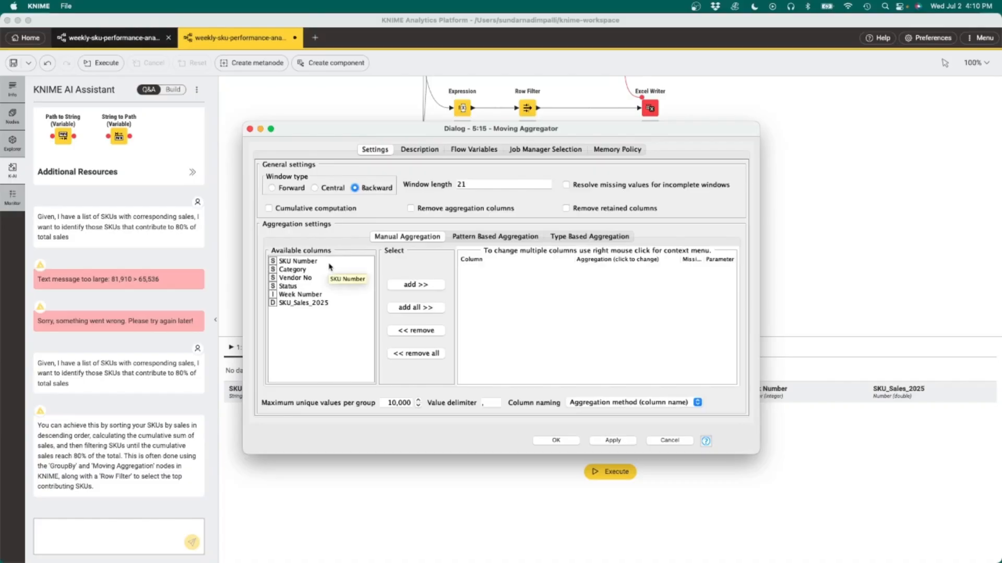
click(307, 302)
click(269, 209)
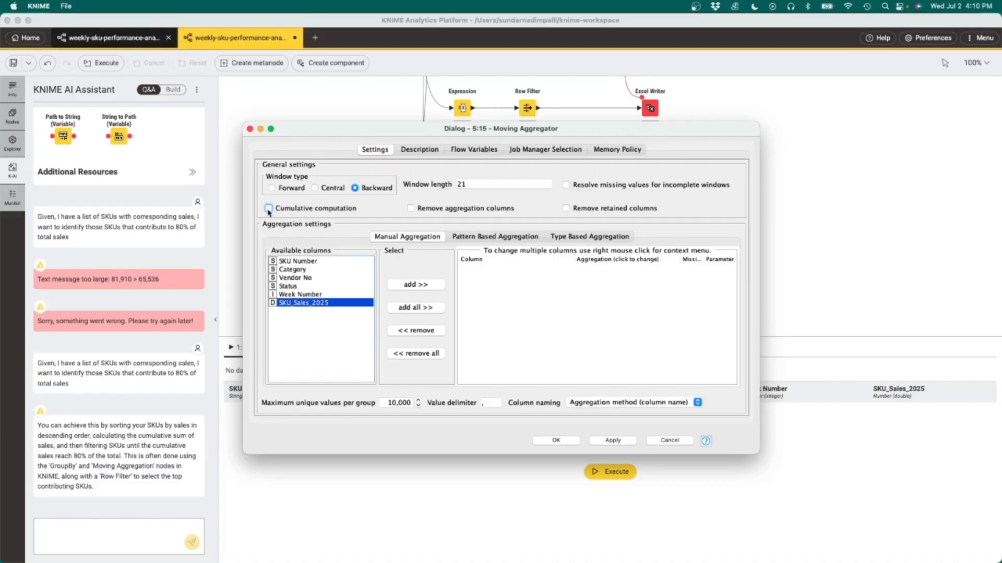
click(416, 285)
click(639, 269)
scroll(632, 313, down, 5)
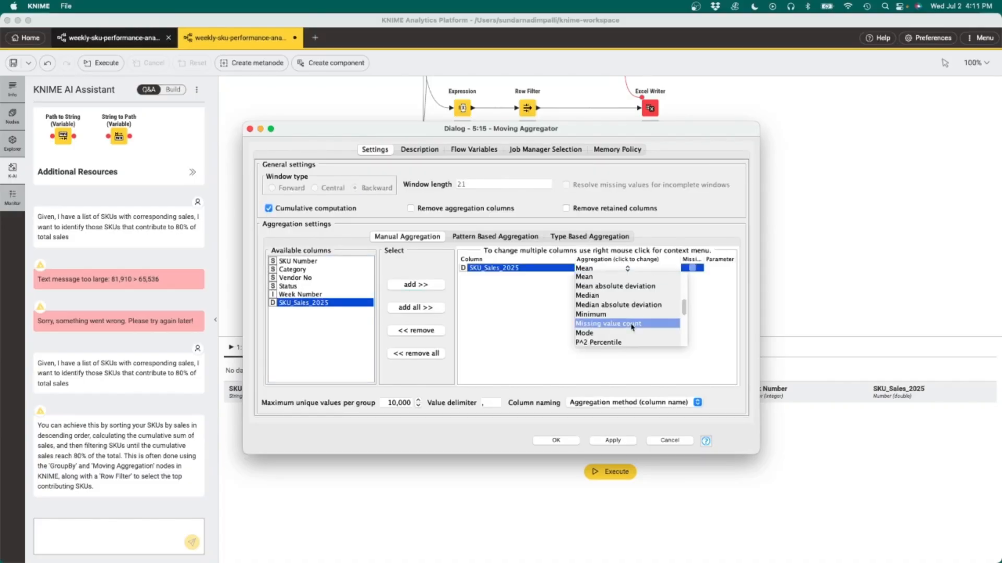
scroll(631, 327, down, 3)
click(631, 301)
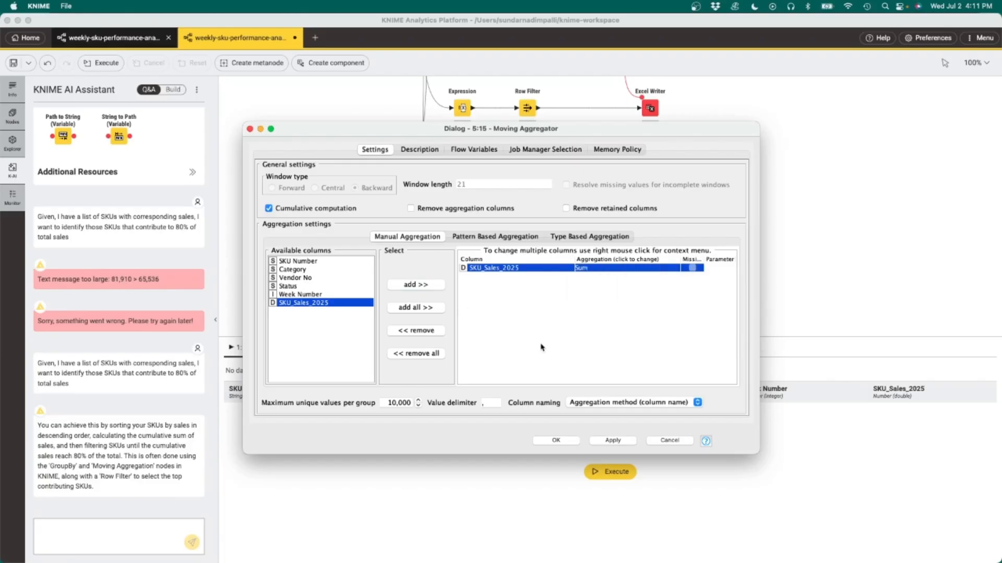
click(554, 442)
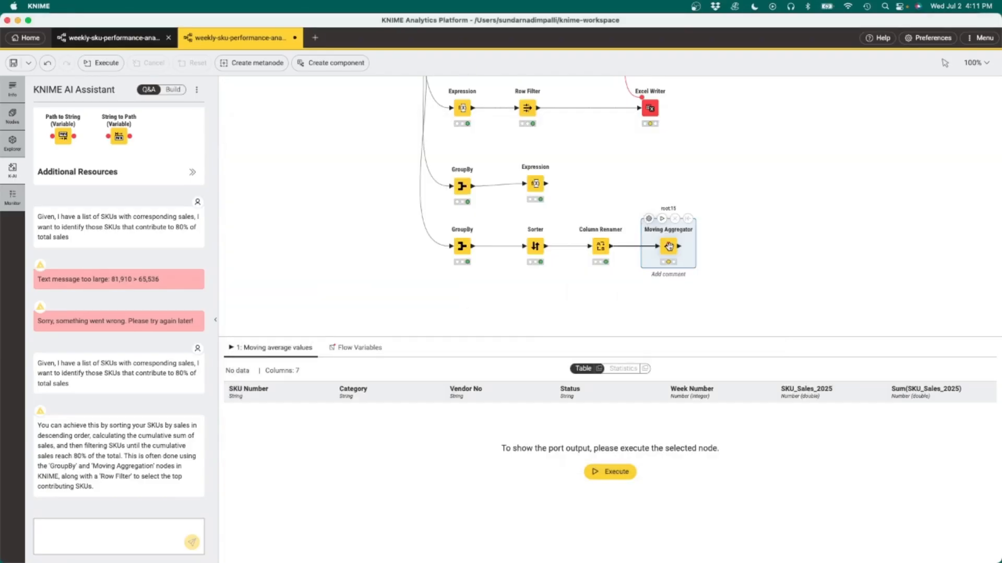
Step: Execute the Moving Aggregator and add a Joiner combining its output with the 80% total Expression output
click(660, 219)
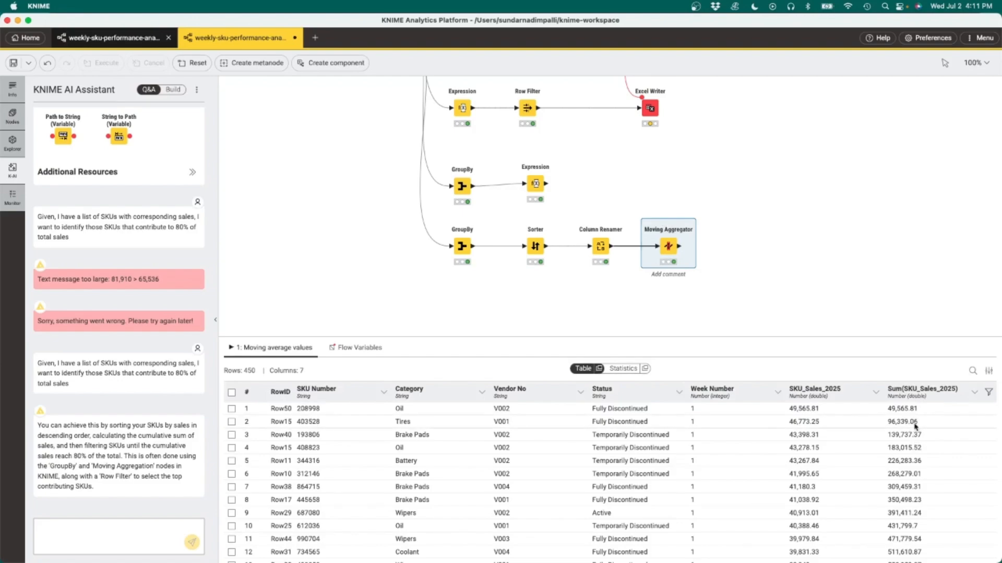
click(703, 257)
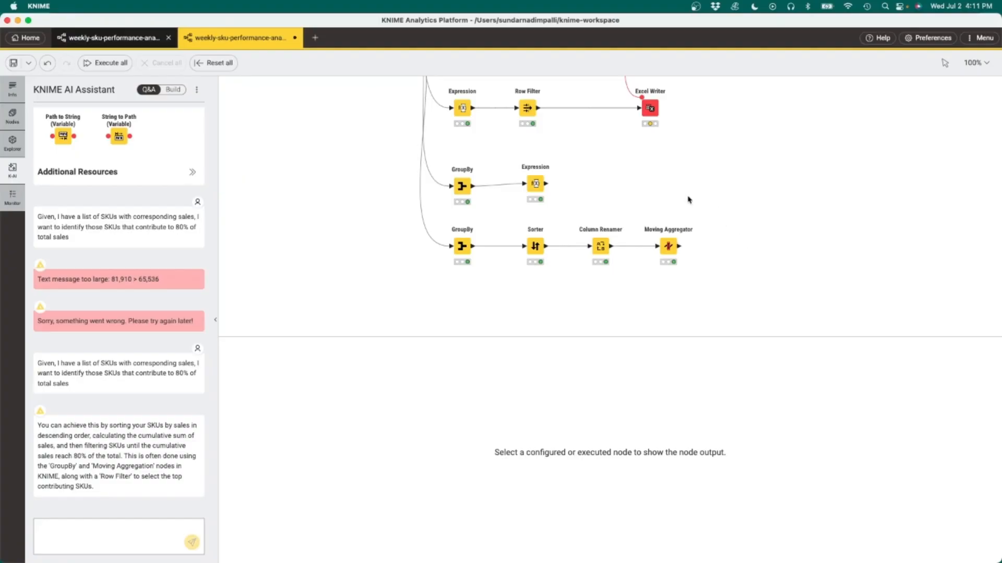
mouse_move(536, 183)
mouse_move(668, 248)
click(690, 247)
click(759, 395)
drag(754, 237, 765, 207)
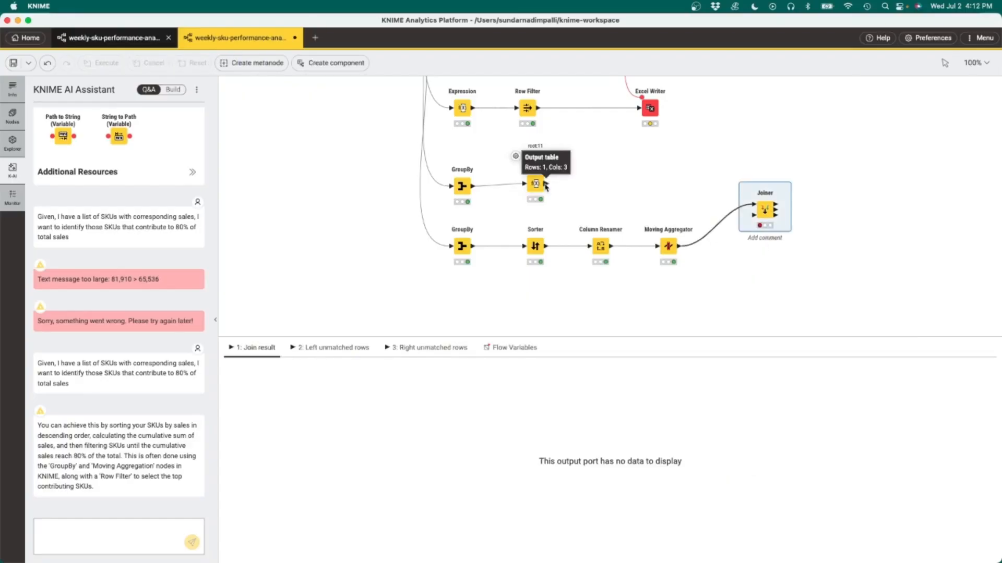
drag(546, 183, 754, 215)
Step: Configure the Joiner to match on Week Number and keep only 80pct_sales from the bottom table
double_click(765, 210)
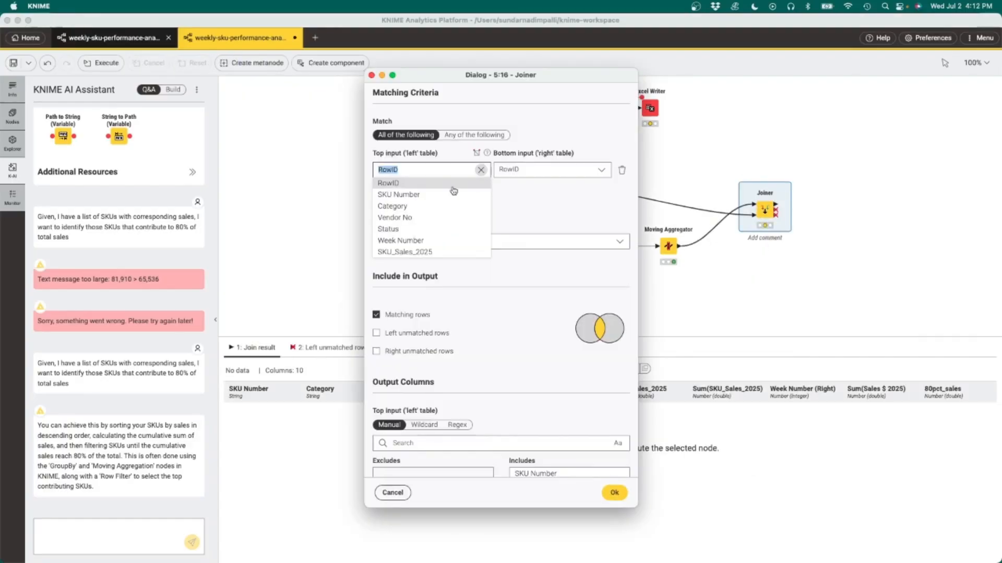
click(417, 240)
scroll(514, 356, down, 5)
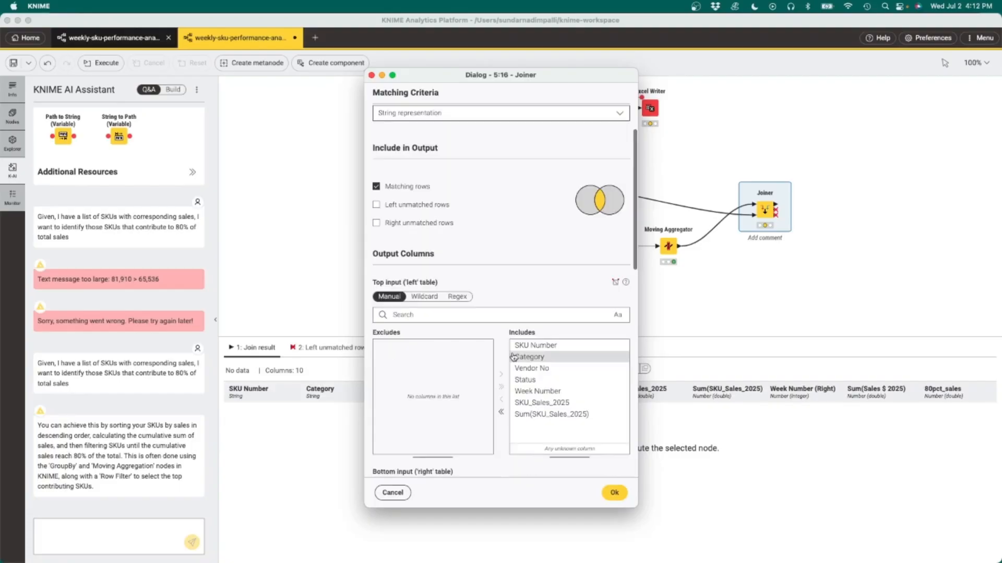
scroll(527, 386, down, 3)
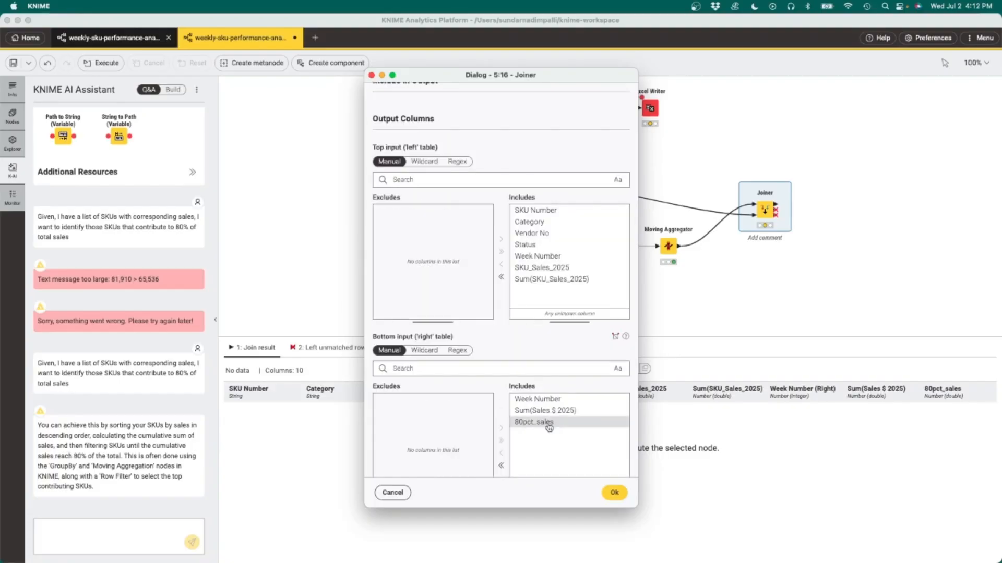
click(542, 410)
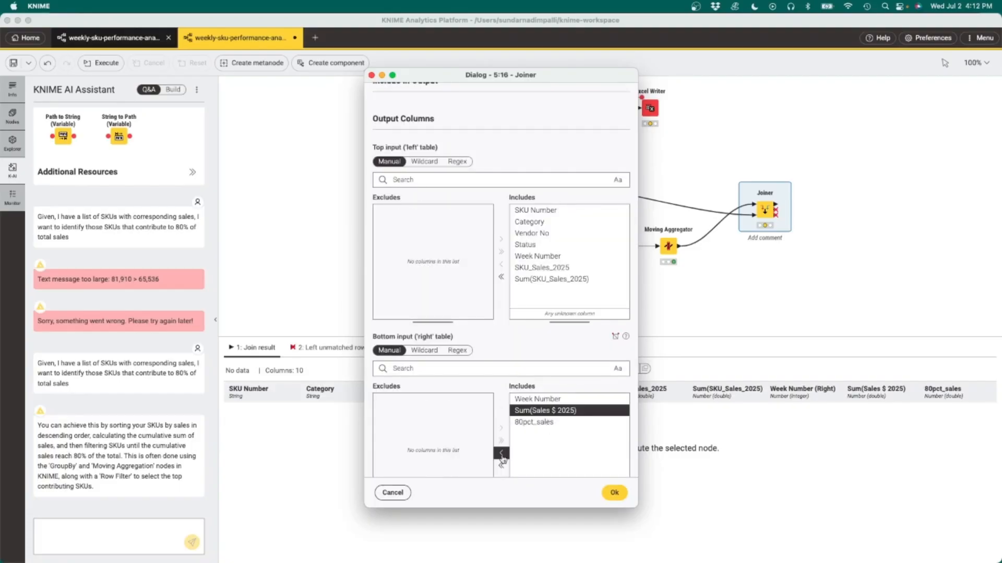
click(501, 454)
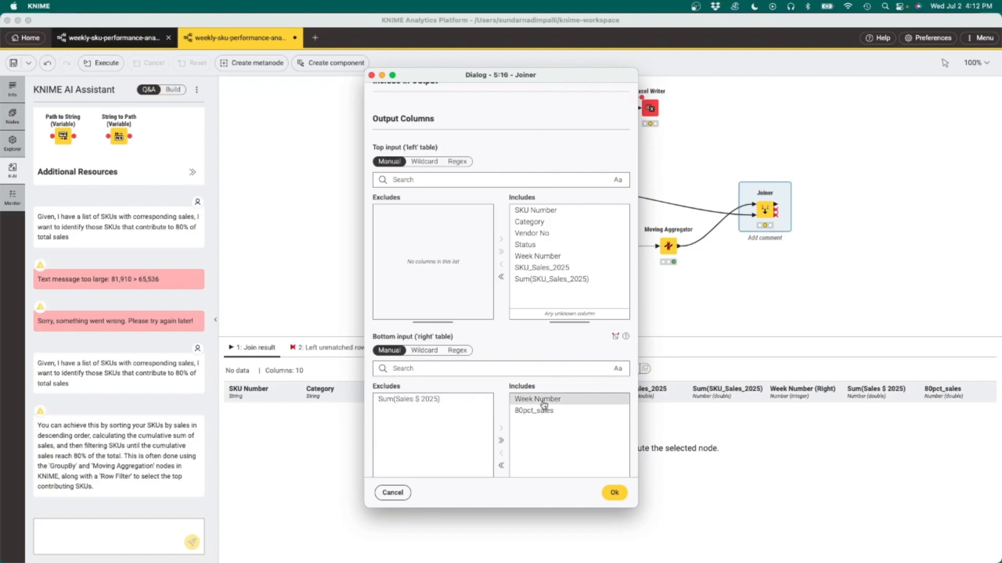
double_click(542, 400)
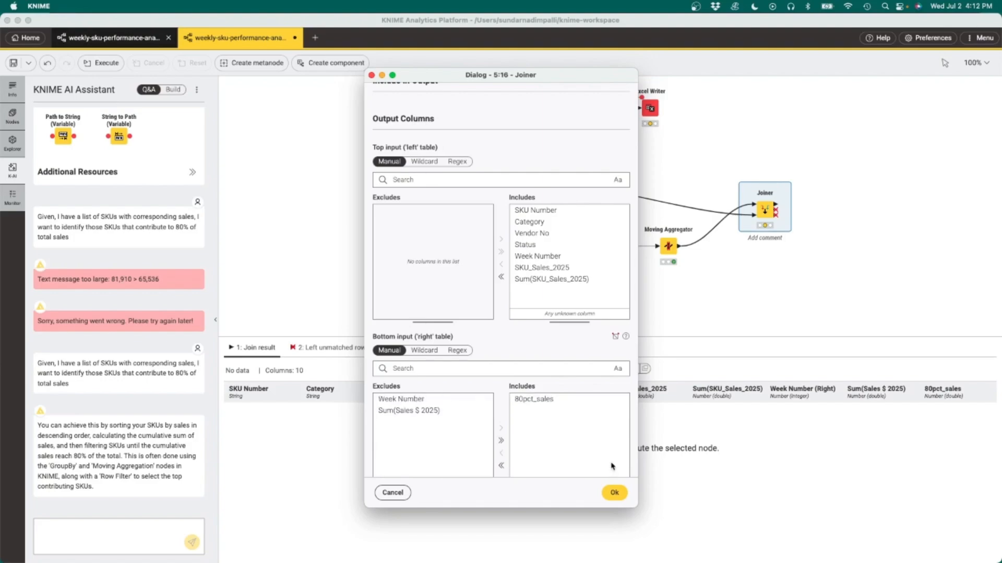
click(616, 493)
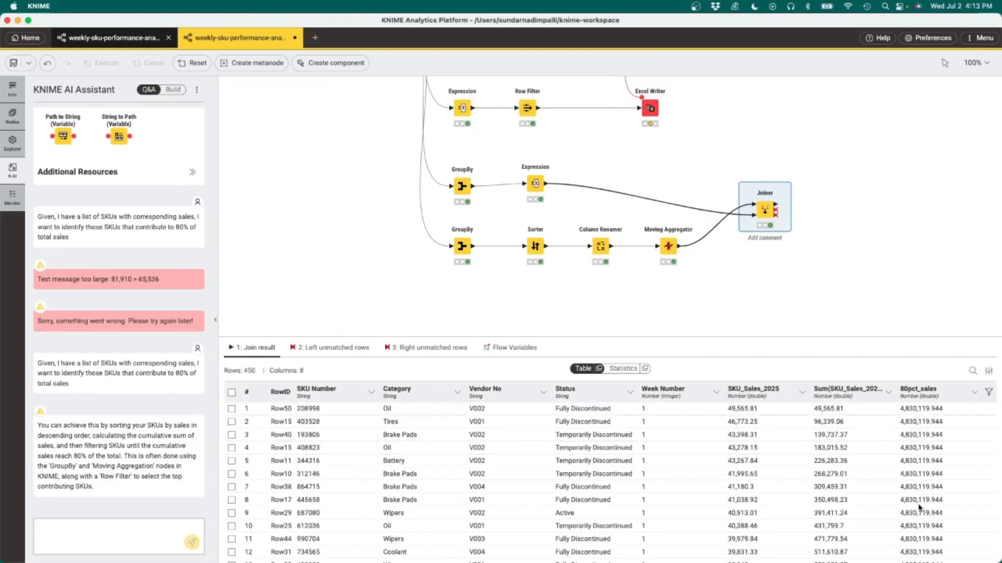
Step: Set a Rule Engine rule marking Sum(SKU_Sales_2025) <= 80pct_sales as TRUE, otherwise FALSE, in new column 80_contributor
scroll(864, 295, right, 3)
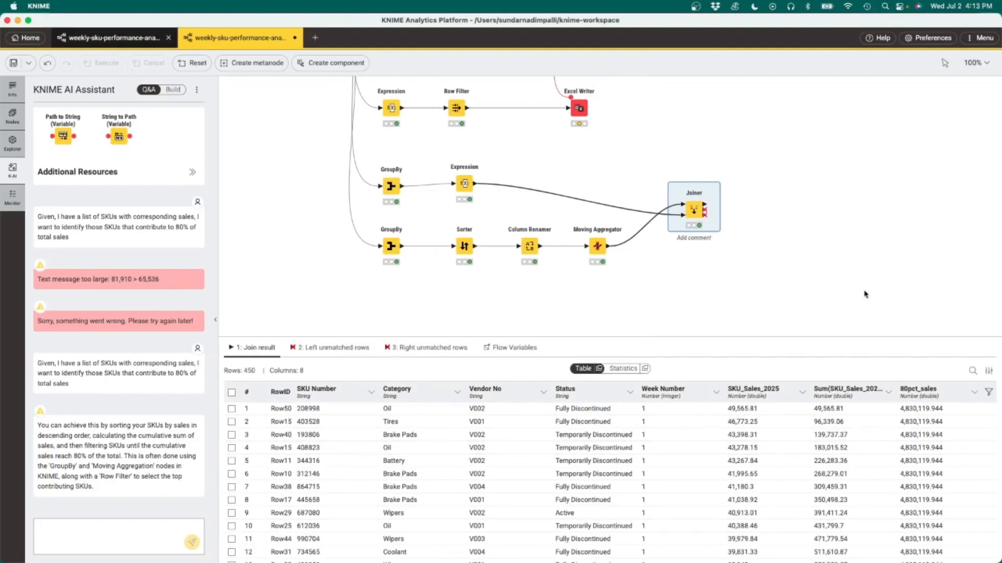
scroll(864, 295, right, 1)
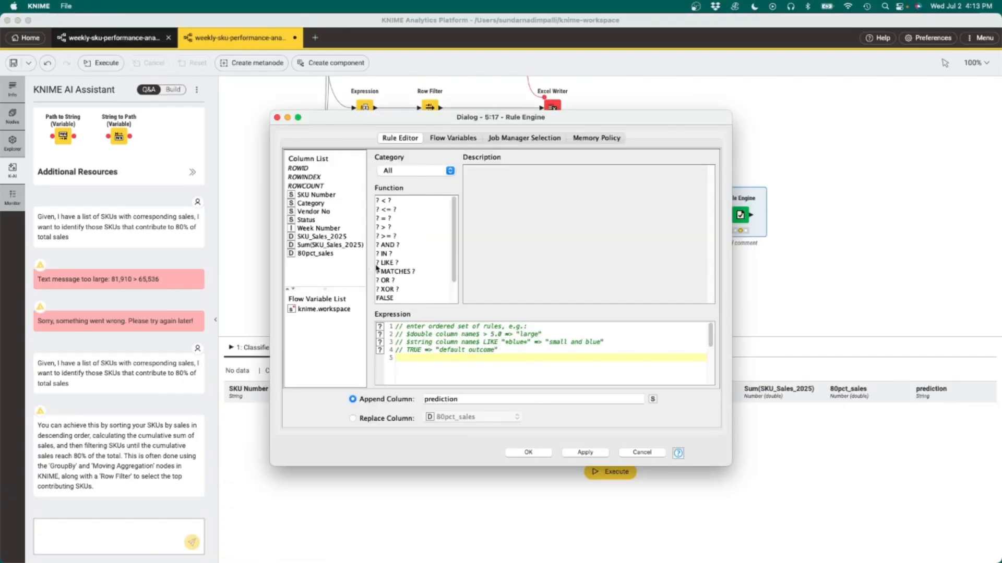
double_click(330, 245)
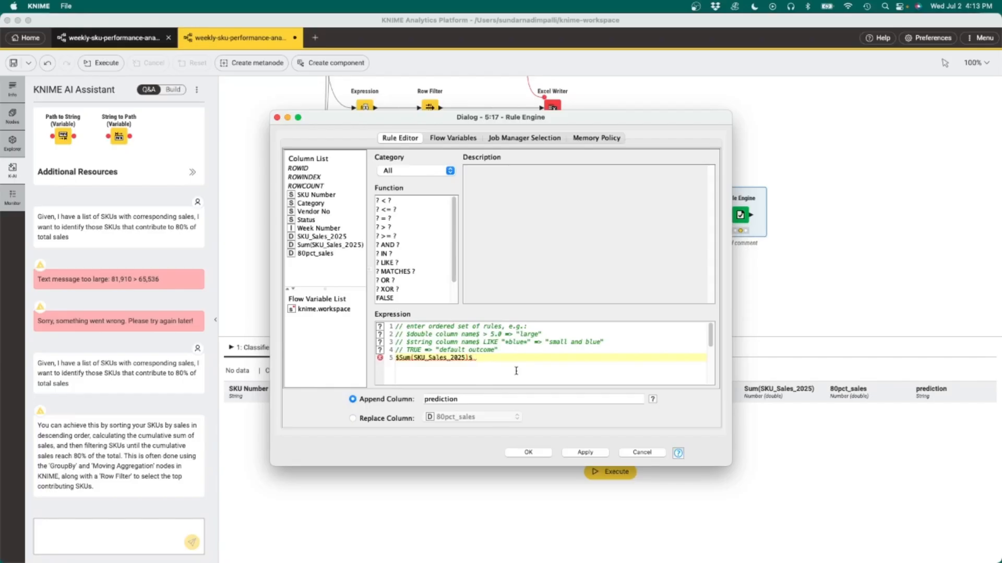
text(<=)
double_click(320, 254)
text(=> TRUE)
key(Return)
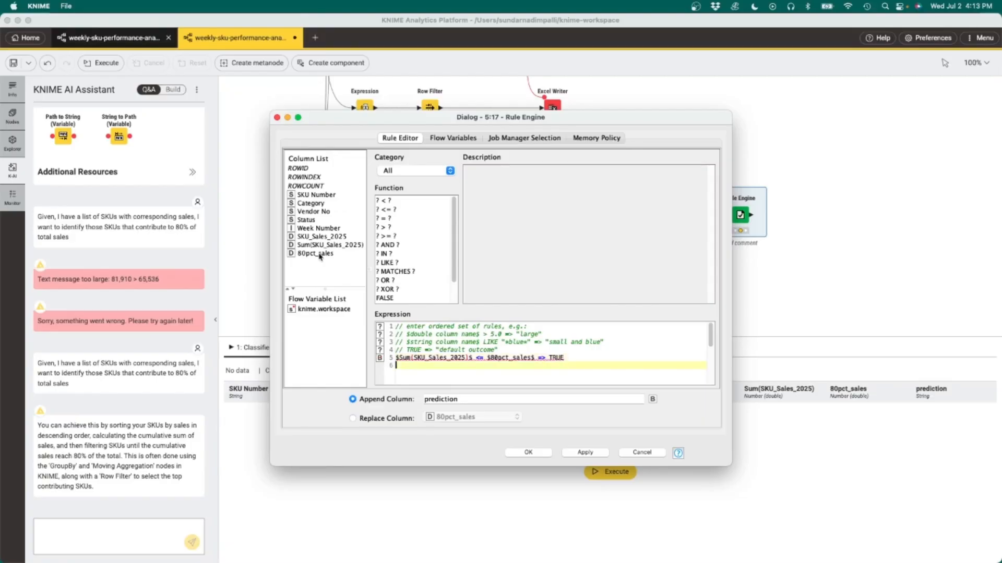
text(TRUE =)
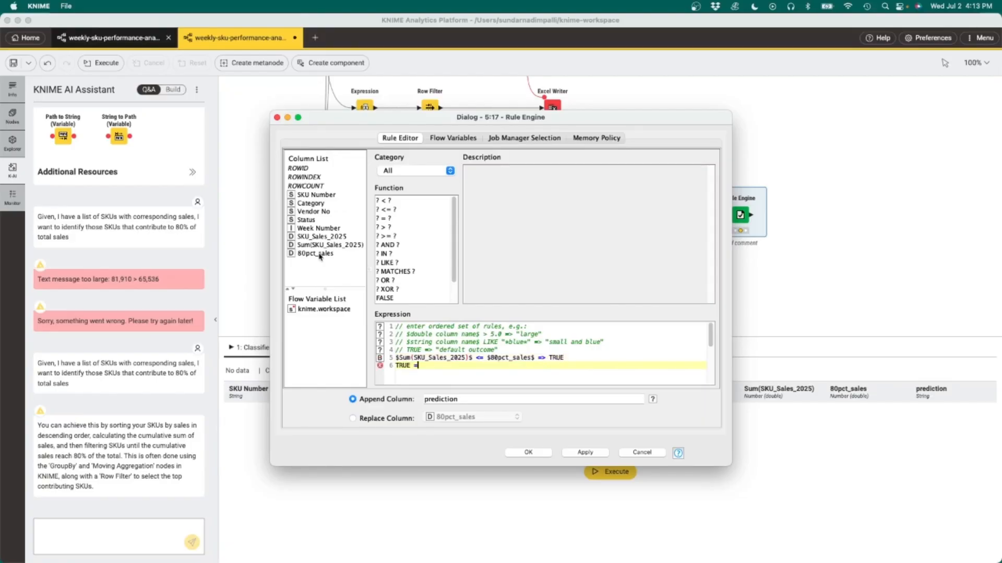
text(> FALSE)
drag(460, 399, 422, 399)
text(80_contributor)
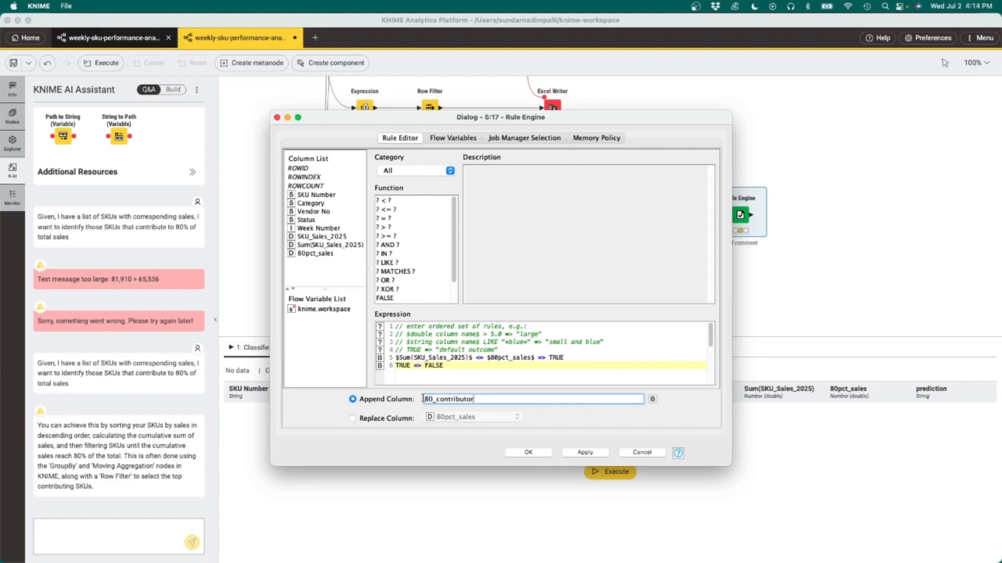
click(533, 453)
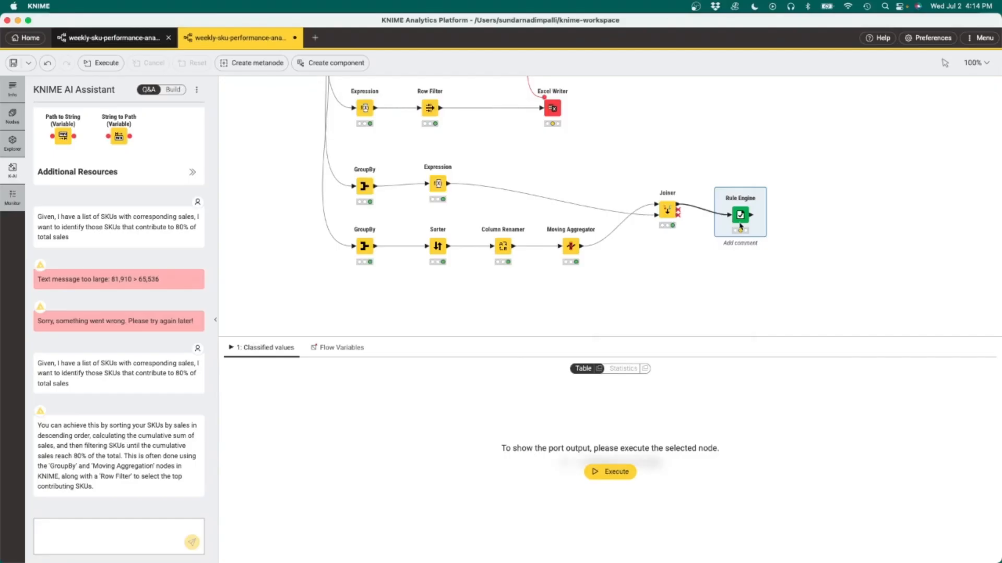
Step: Execute the Rule Engine, then add and run a Row Filter keeping rows where 80_contributor is true
click(734, 187)
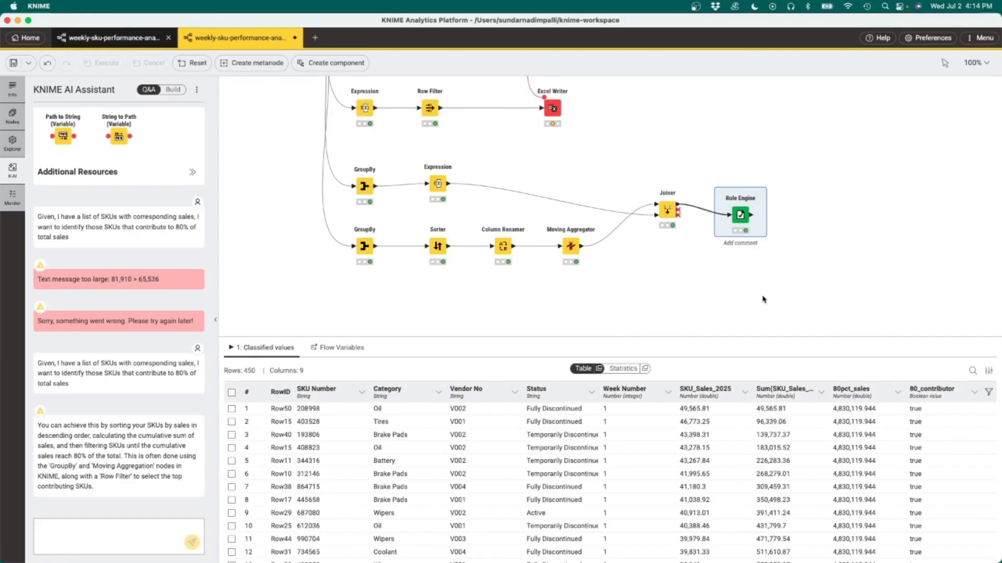
mouse_move(751, 217)
drag(750, 216, 789, 217)
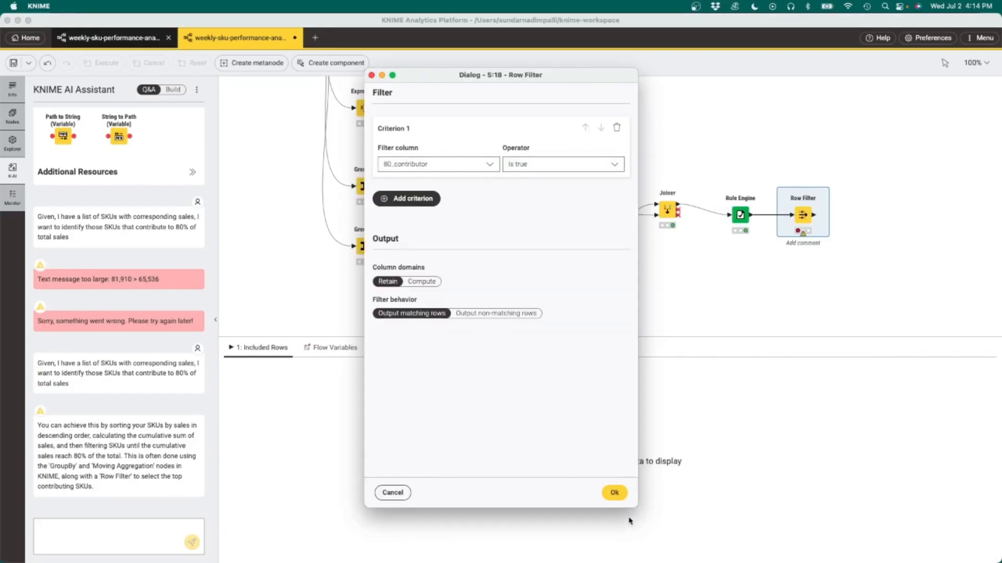
click(615, 492)
key(F7)
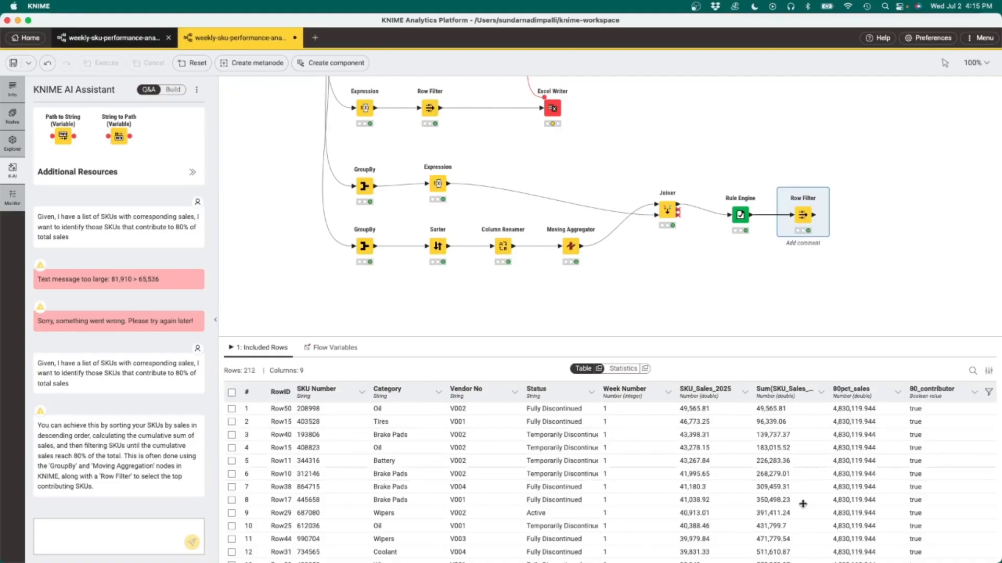
Step: Append an Excel Writer after the Row Filter
scroll(902, 270, right, 4)
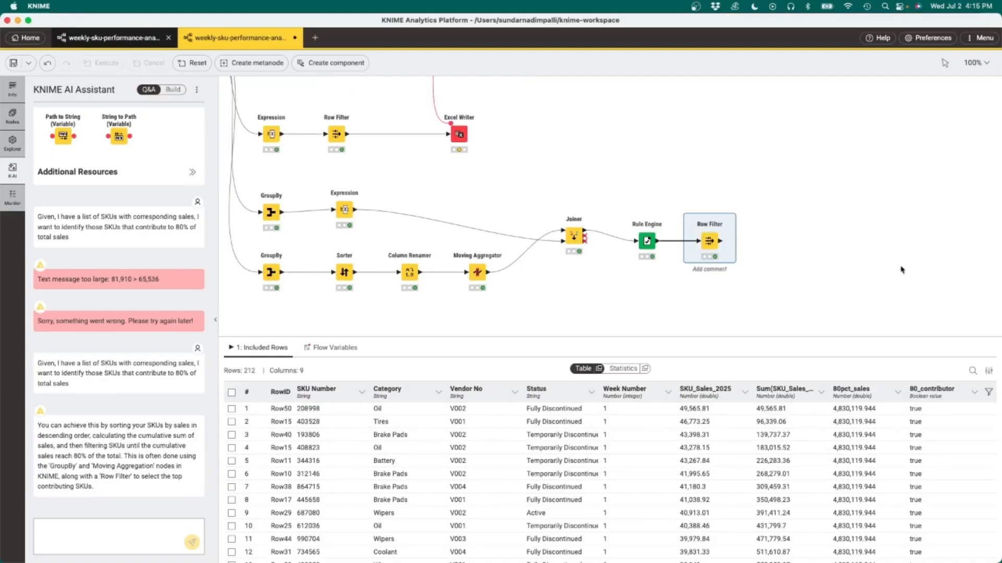
click(721, 242)
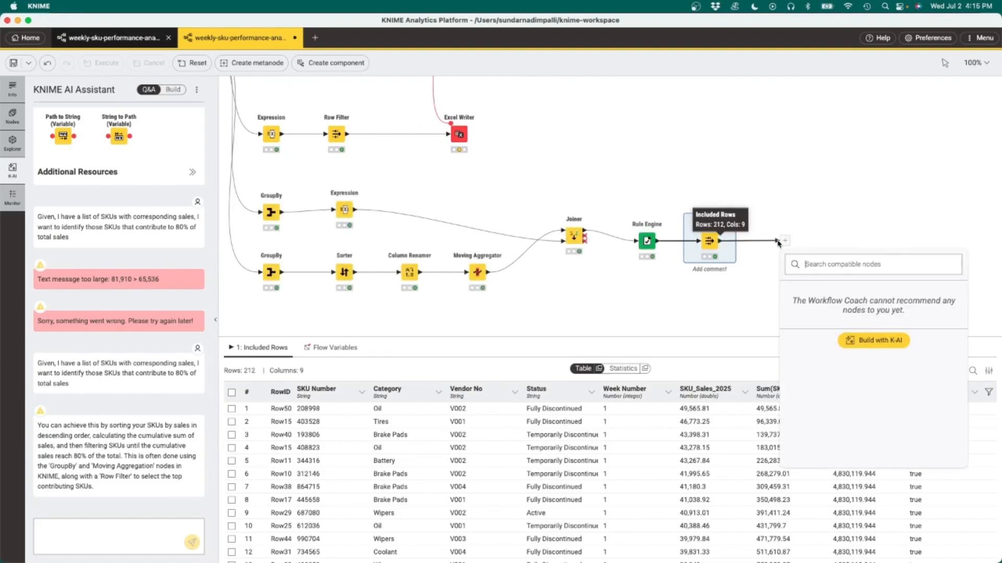
click(815, 351)
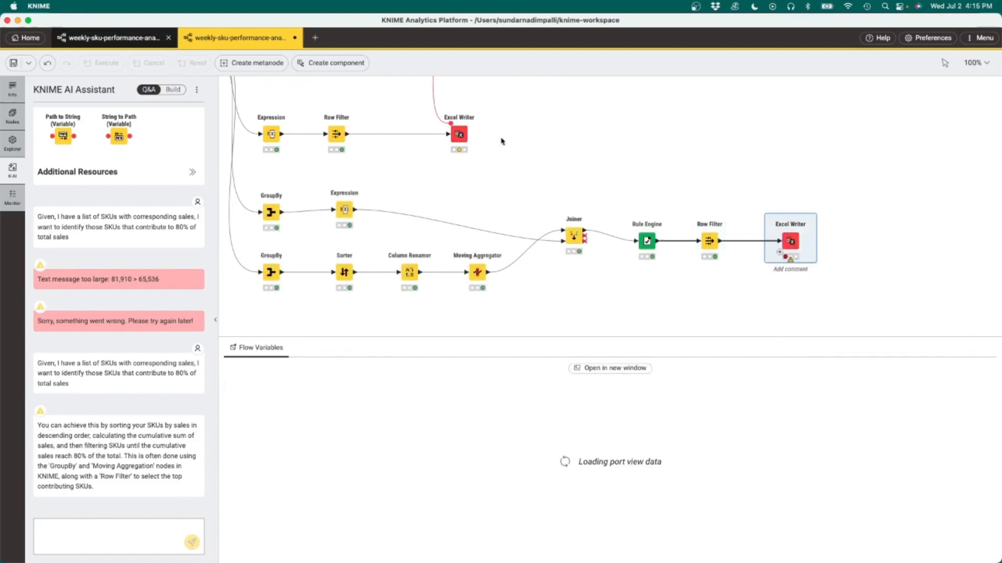
Step: Link the upper Excel Writer's flow variable output to the new Excel Writer and configure it to append a sheet named Top80
drag(467, 125, 787, 231)
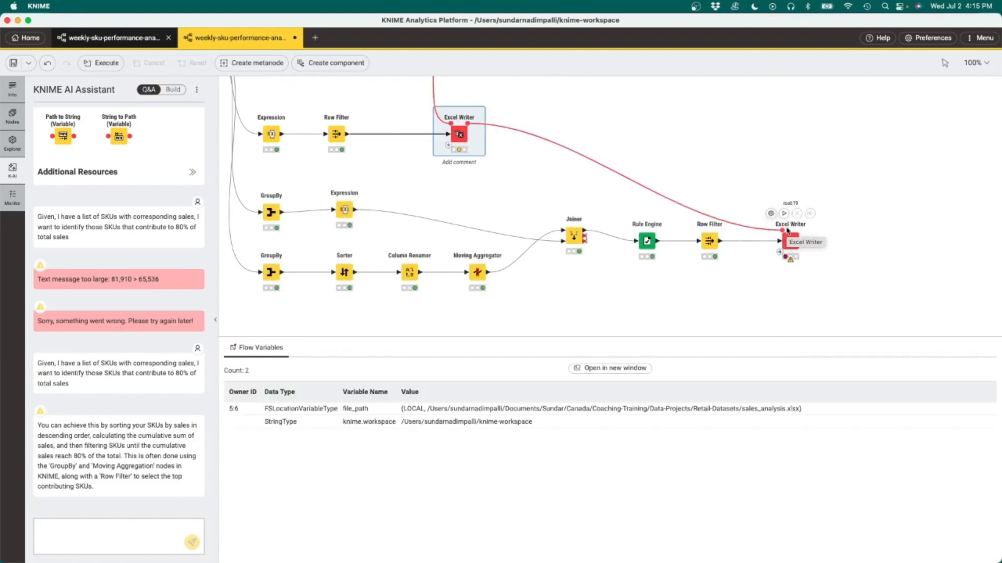
double_click(789, 240)
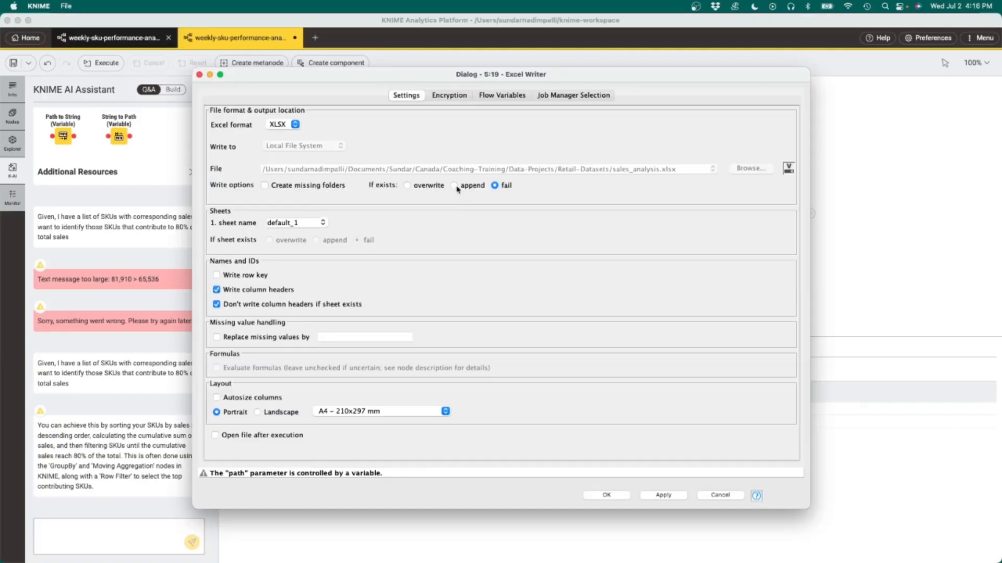
click(456, 186)
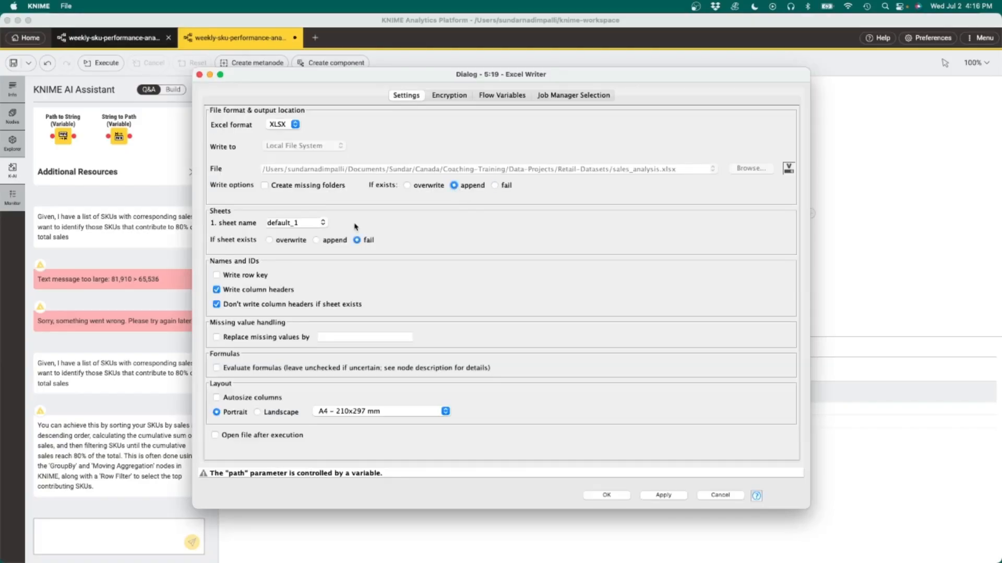
double_click(262, 223)
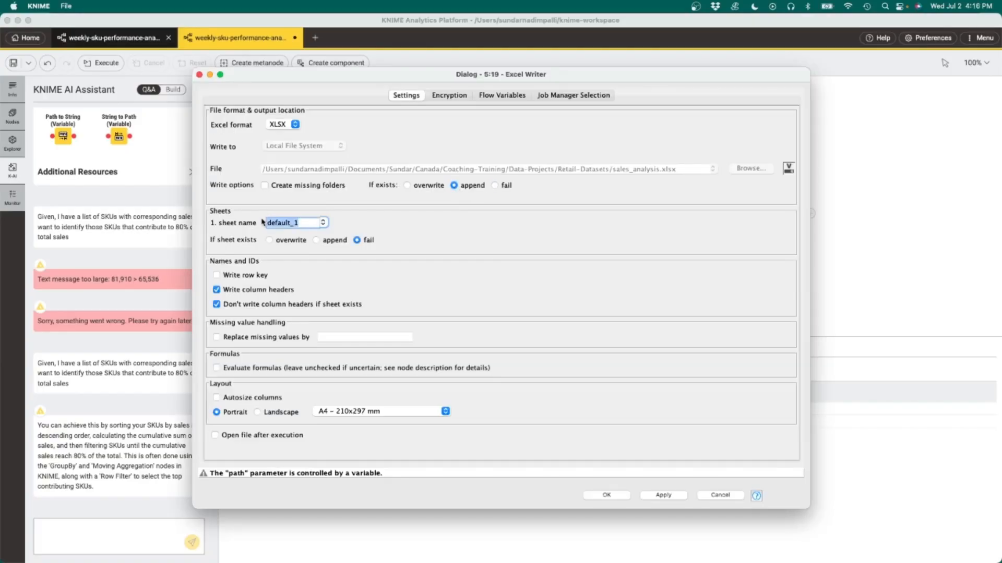
text(Top80)
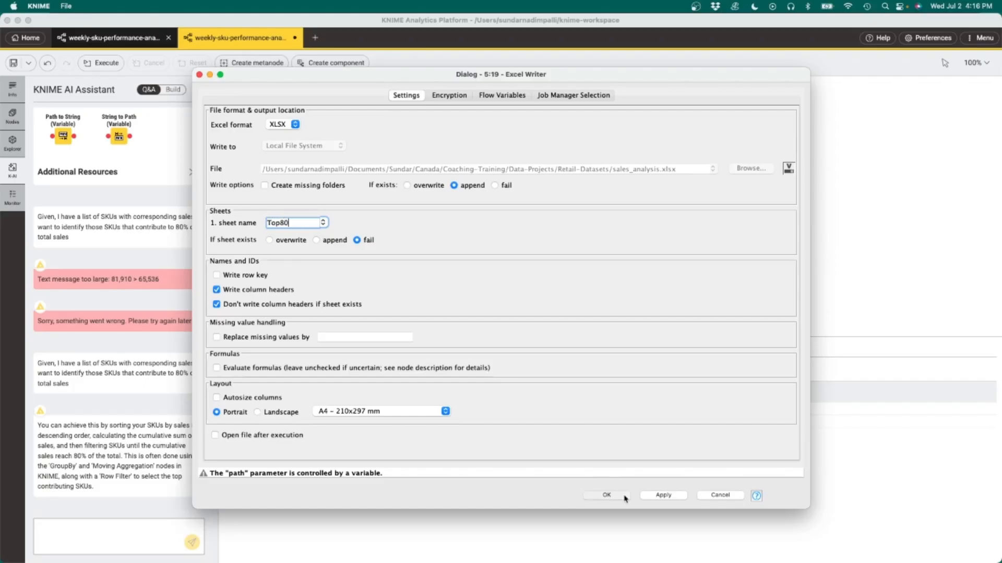
click(607, 495)
Step: Execute the new Excel Writer
click(789, 238)
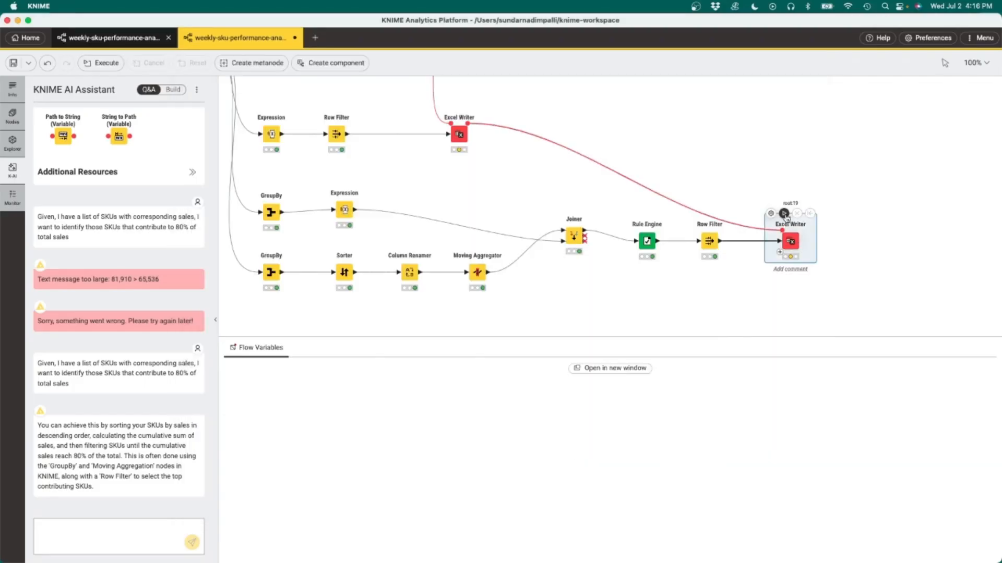
click(784, 214)
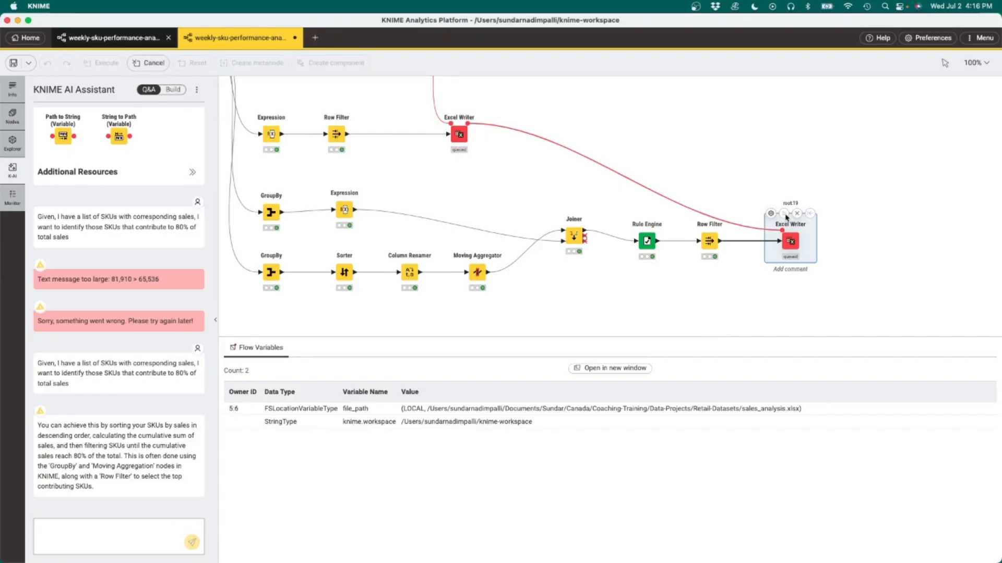
scroll(707, 146, up, 3)
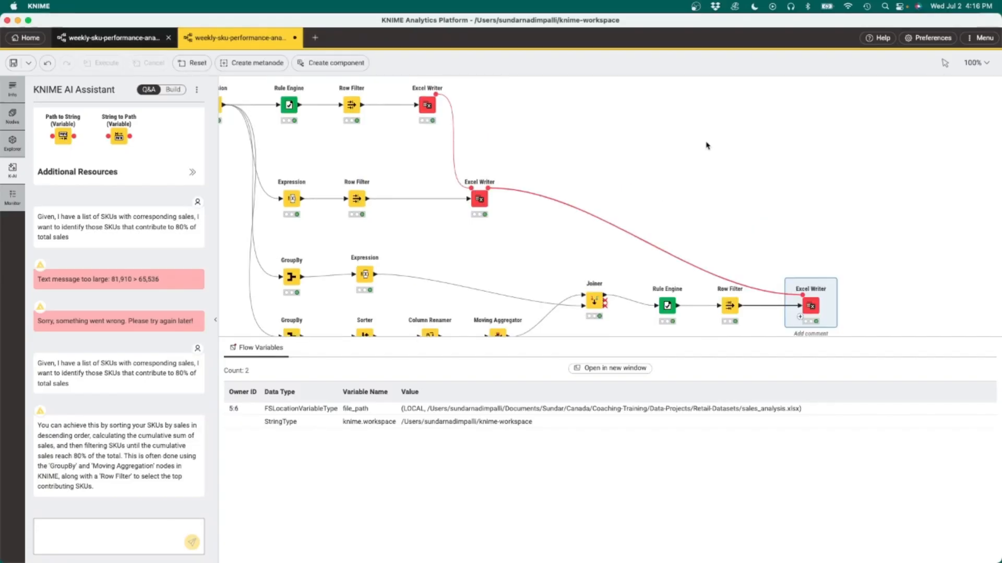